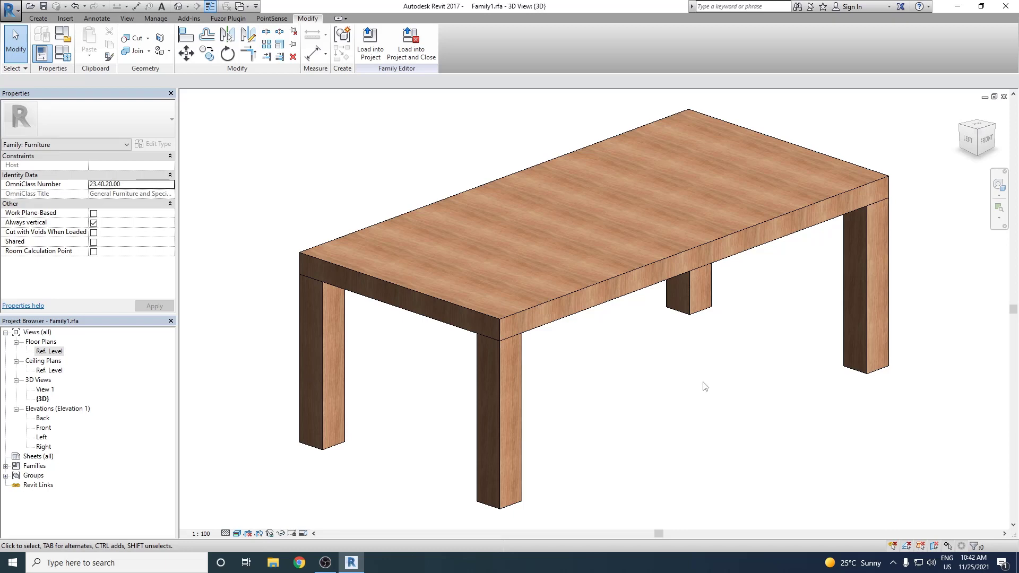
# Close Family1.rfa without saving and create a new family from the Metric Furniture.rft template.
pyautogui.click(1003, 97)
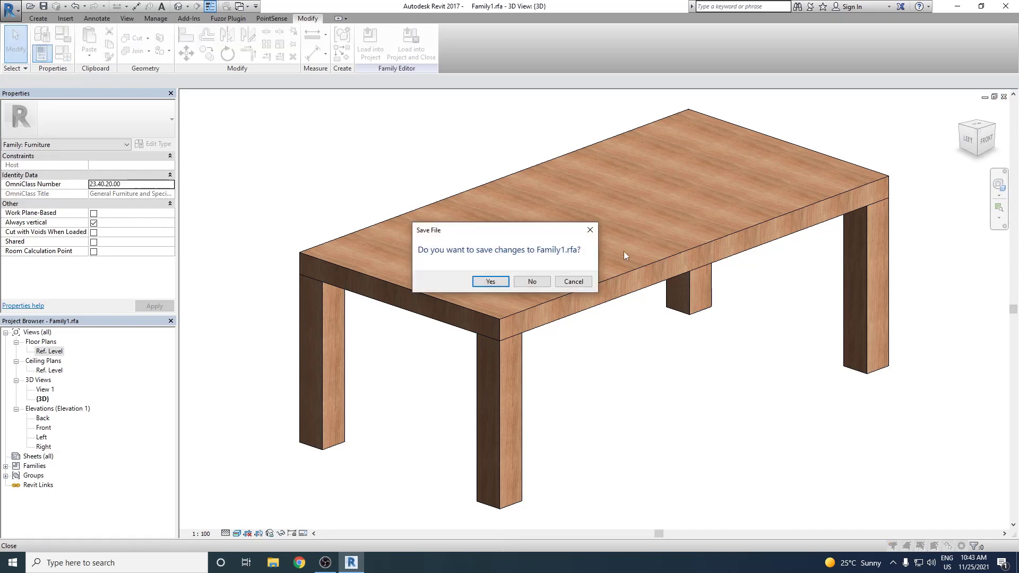
pyautogui.click(530, 281)
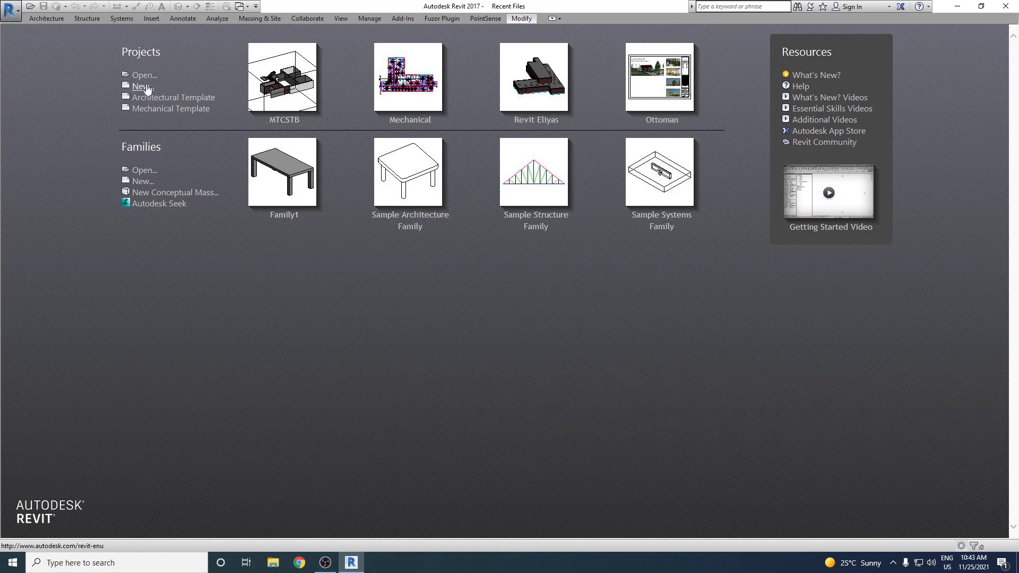
pyautogui.click(14, 17)
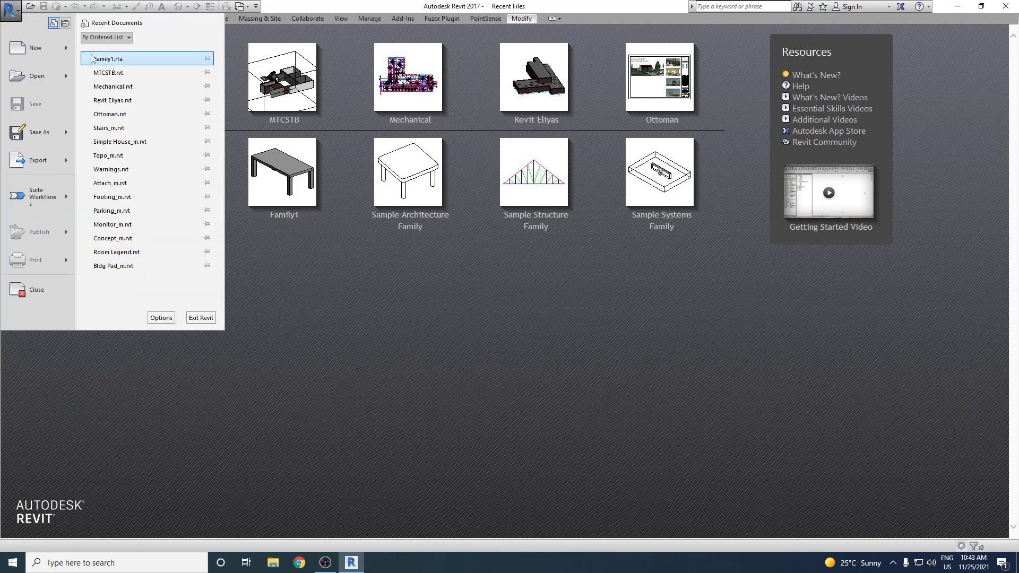
pyautogui.moveTo(40, 49)
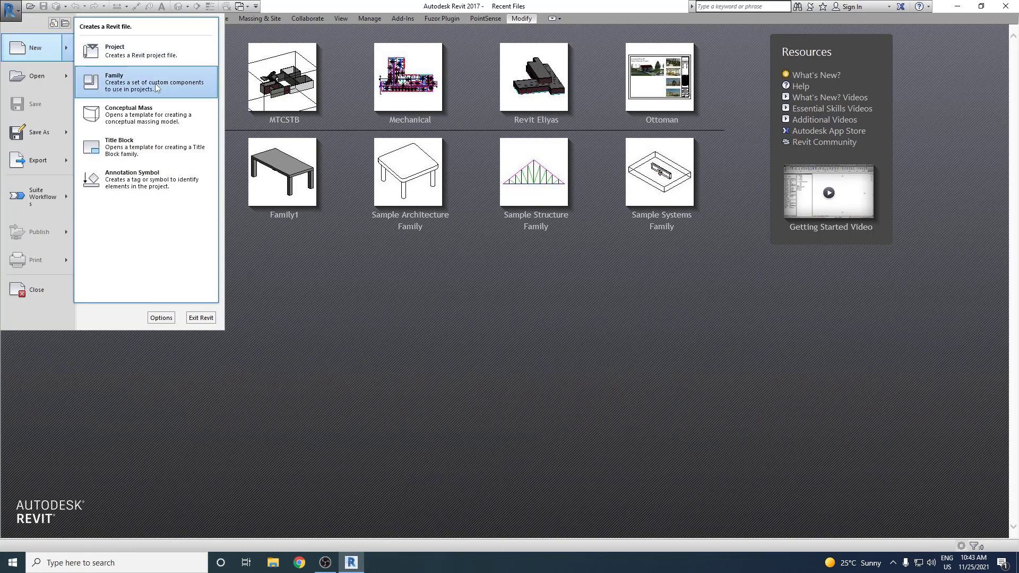
pyautogui.click(154, 84)
pyautogui.scroll(-7, 438, 294)
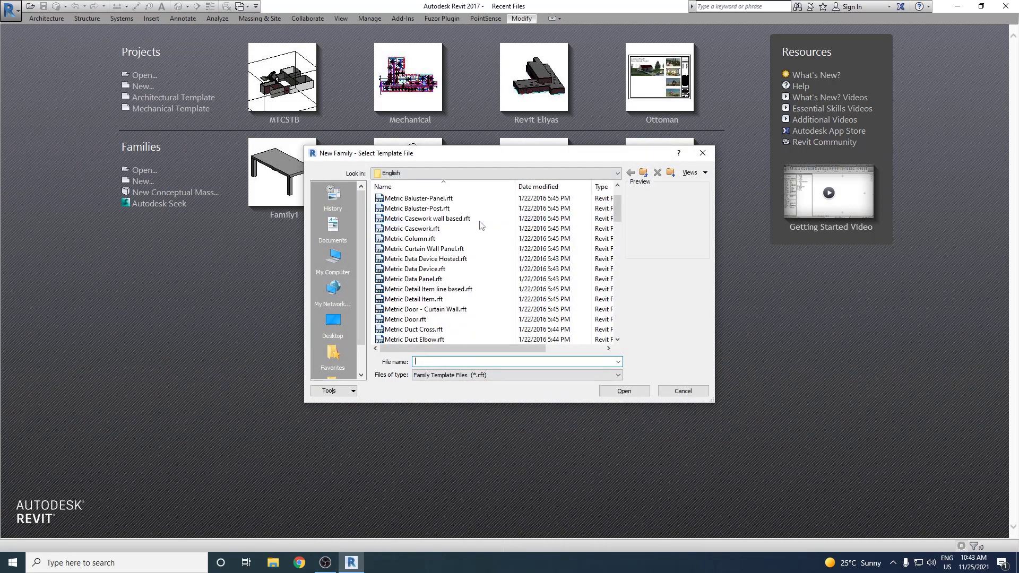
pyautogui.click(438, 291)
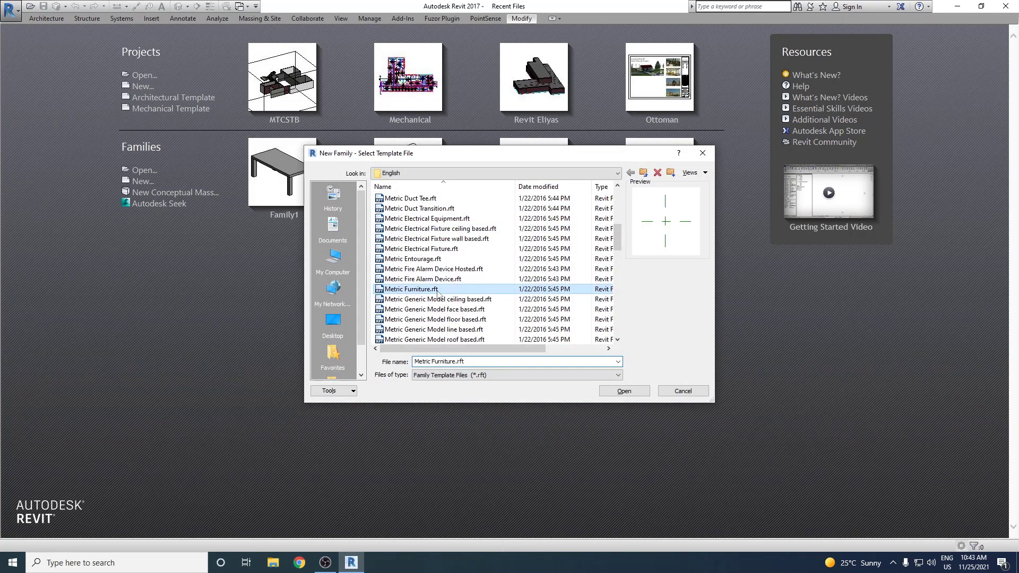
pyautogui.click(625, 389)
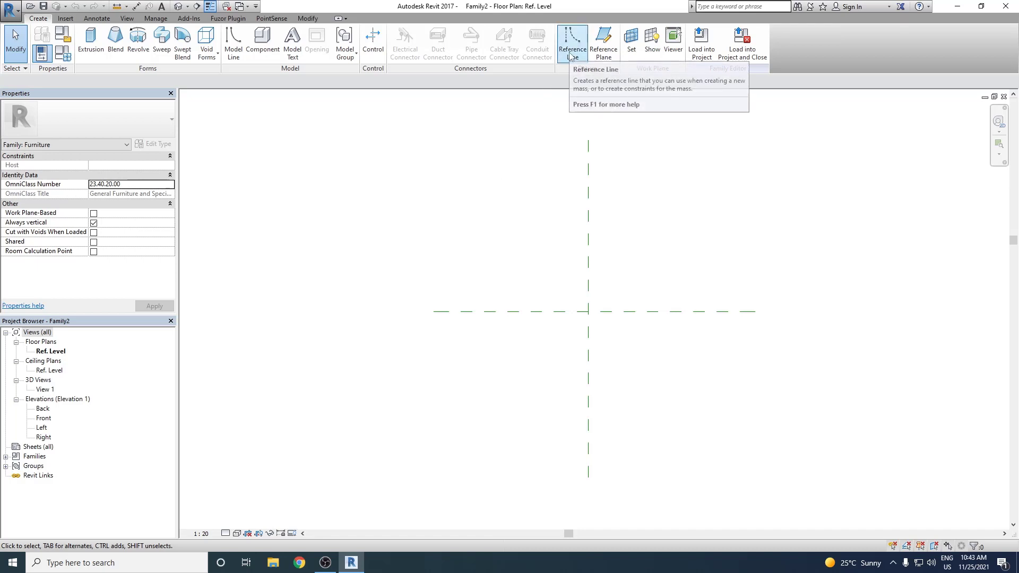
# Draw two vertical reference planes, about 885 mm left and about 820 mm right of the vertical centre plane.
pyautogui.click(603, 52)
pyautogui.click(485, 193)
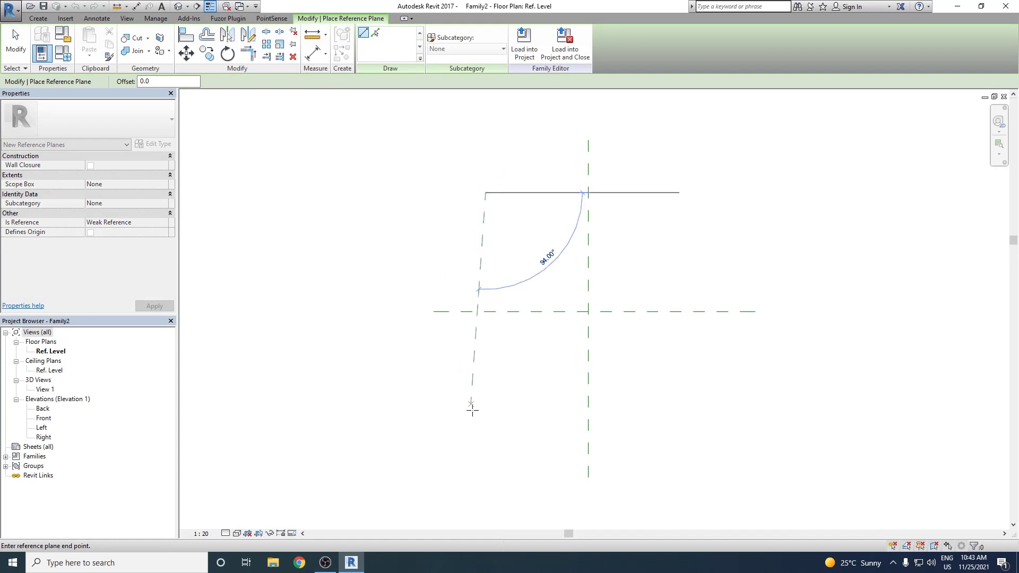
pyautogui.click(485, 445)
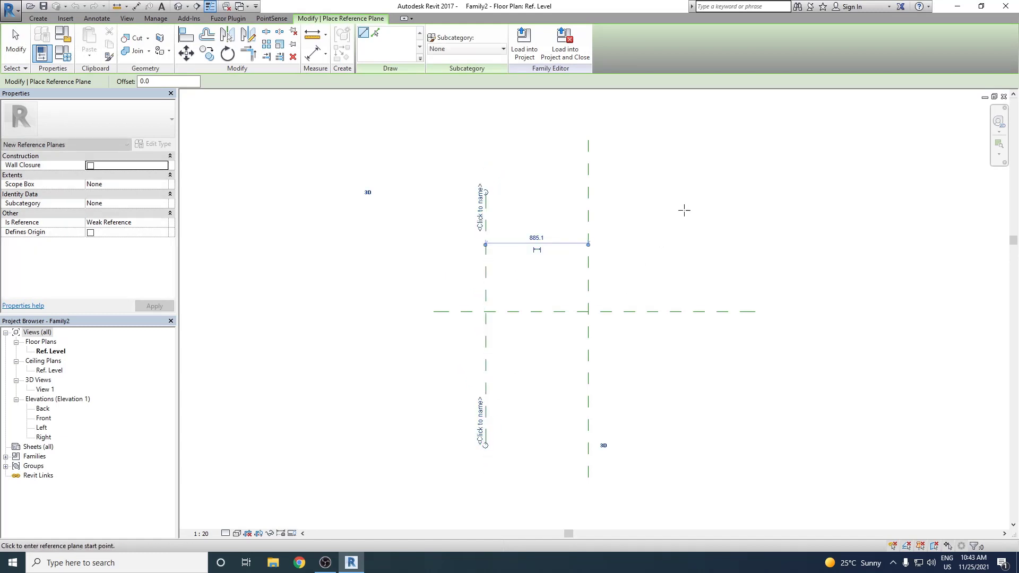
pyautogui.click(683, 192)
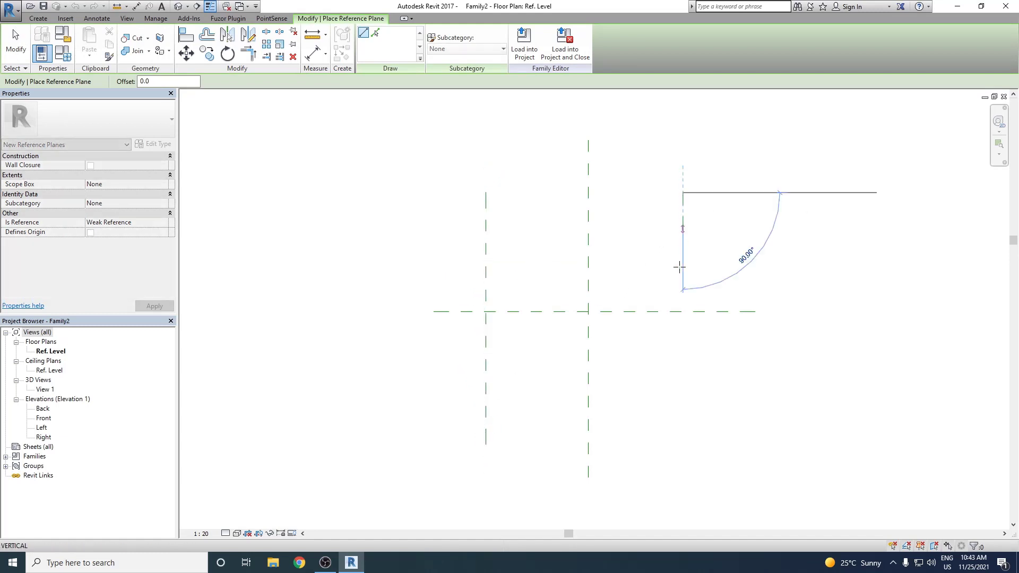
pyautogui.click(682, 444)
# Draw two horizontal reference planes, about 540 mm above and about 420 mm below the horizontal centre plane.
pyautogui.click(467, 249)
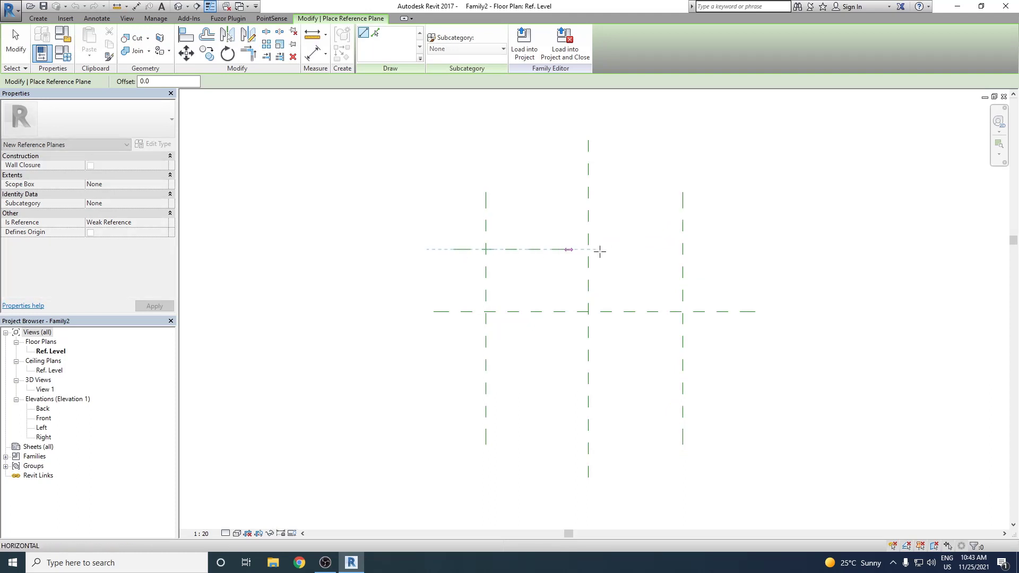
pyautogui.click(709, 249)
pyautogui.click(457, 360)
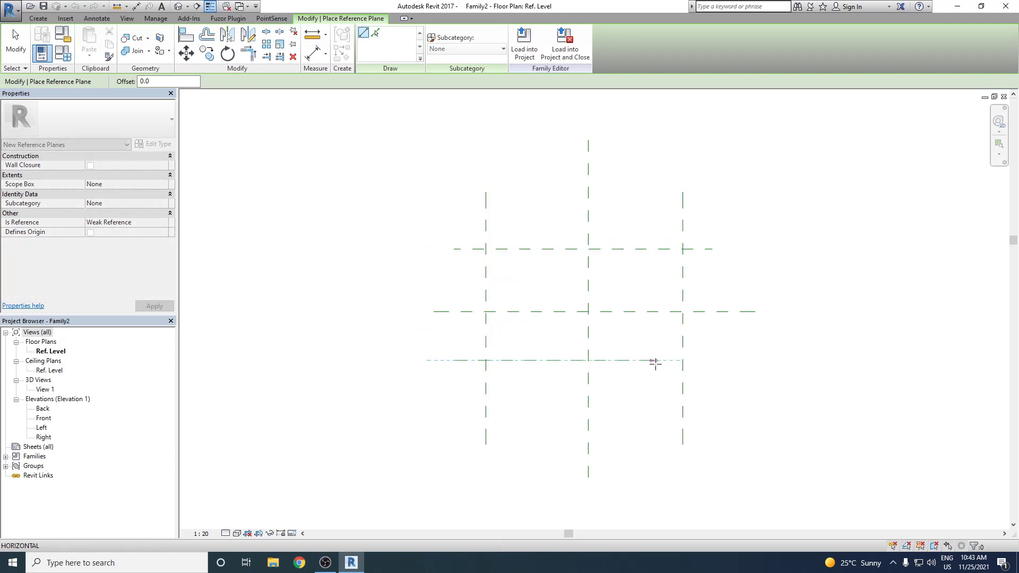
pyautogui.click(712, 362)
pyautogui.rightClick(751, 250)
pyautogui.click(780, 261)
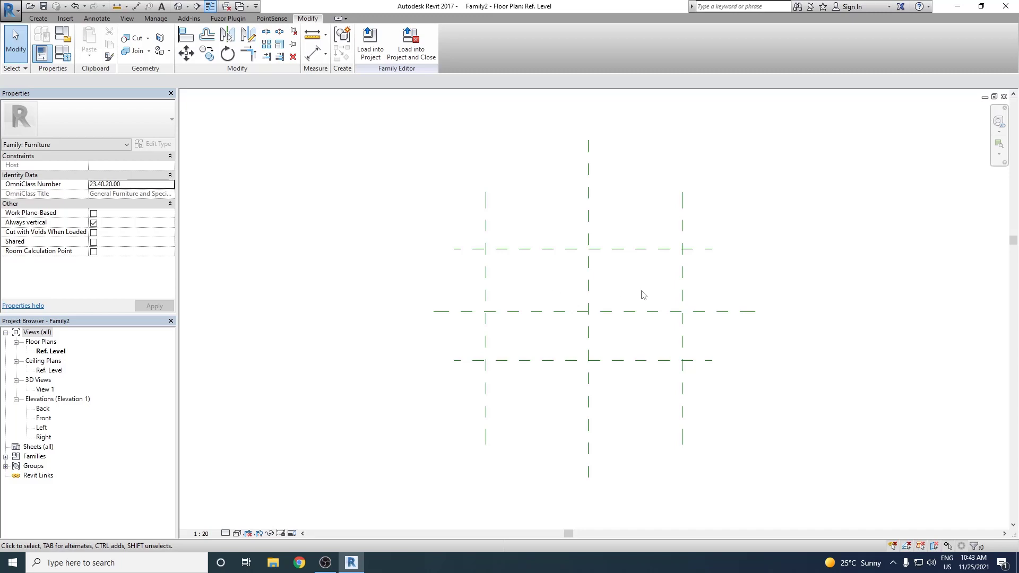
# Add a continuous aligned dimension across the three vertical reference planes and constrain its segments to be equal.
pyautogui.scroll(1, 644, 292)
pyautogui.moveTo(557, 216); pyautogui.dragTo(496, 212, button='middle')
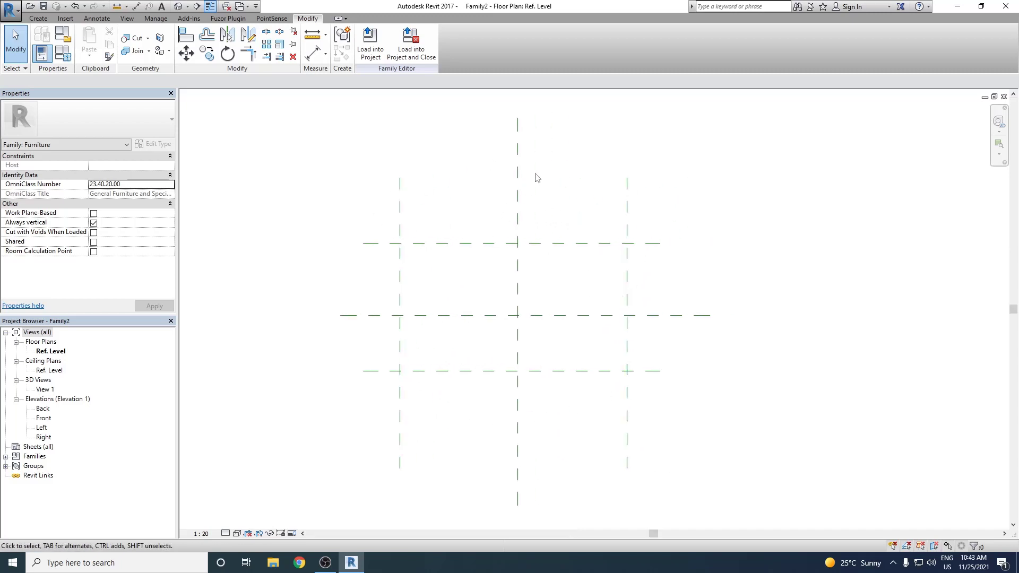
pyautogui.click(313, 53)
pyautogui.click(403, 211)
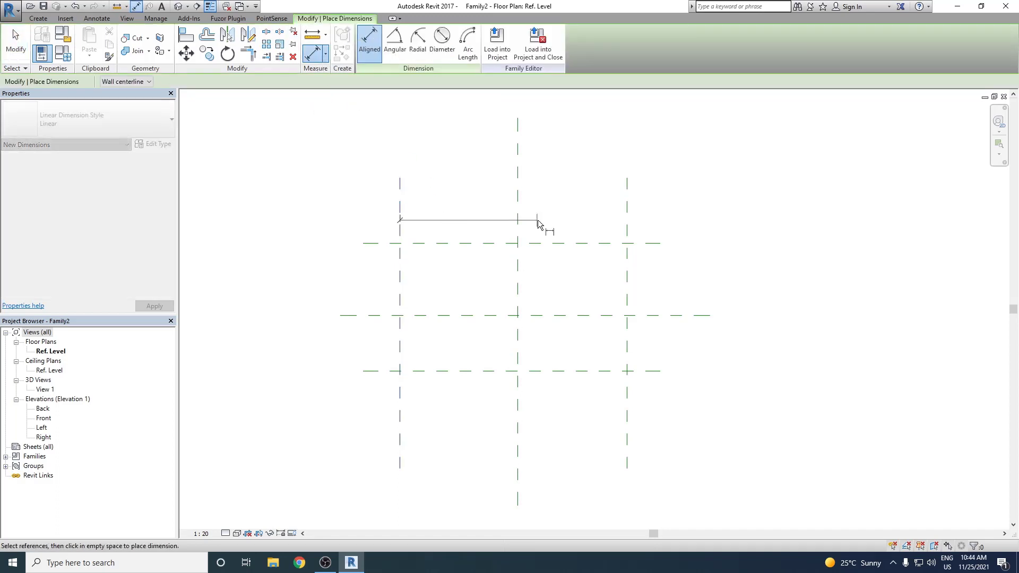
pyautogui.click(517, 220)
pyautogui.click(627, 229)
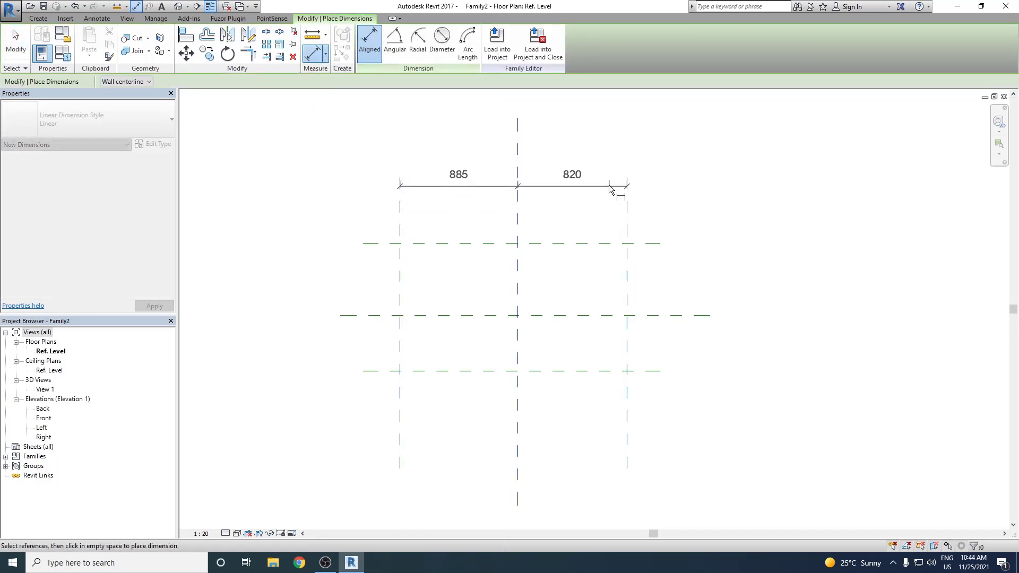
pyautogui.click(589, 185)
pyautogui.click(514, 149)
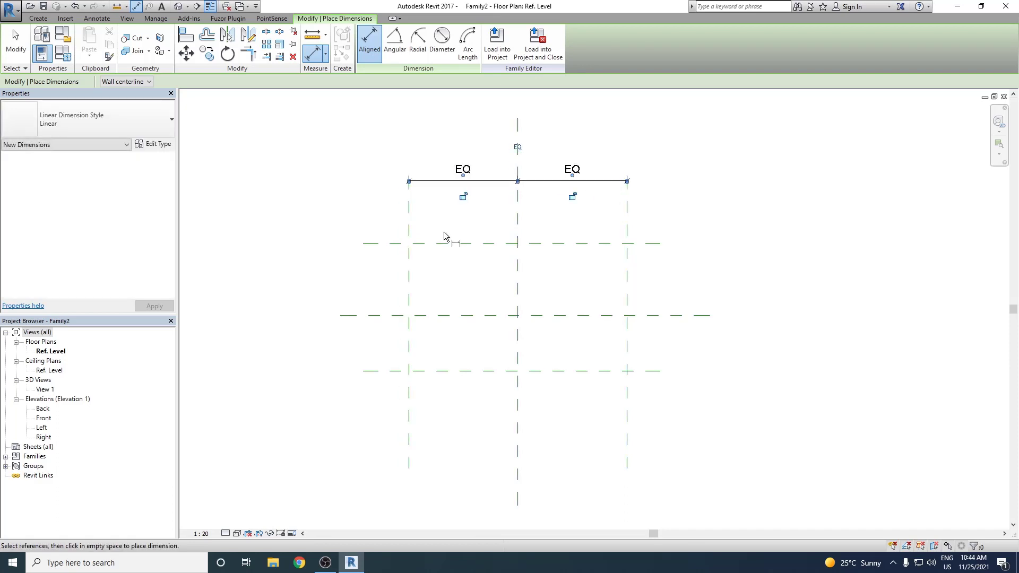
# Add a continuous aligned dimension across the three horizontal reference planes and constrain its segments to be equal.
pyautogui.click(442, 248)
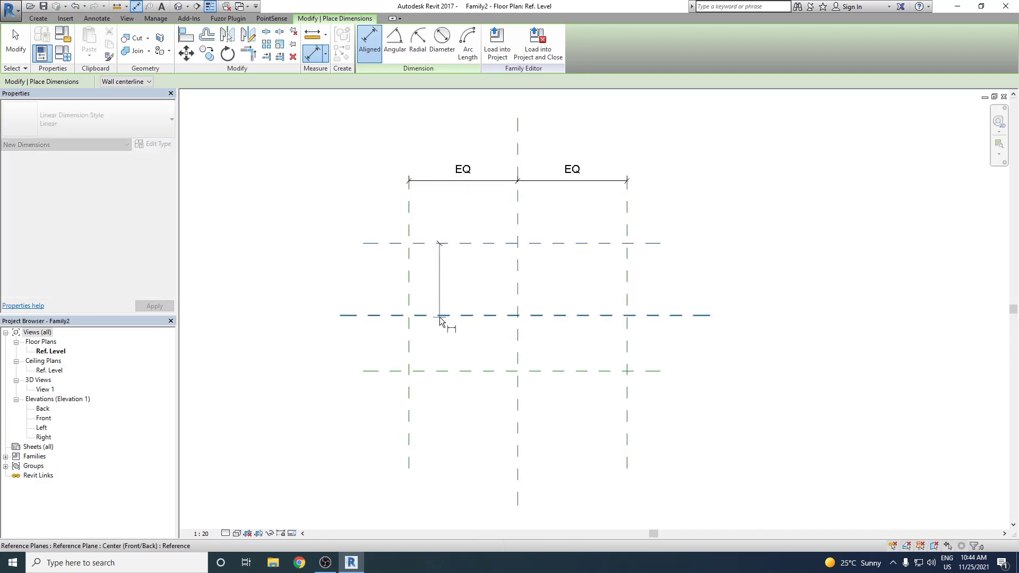
pyautogui.click(445, 316)
pyautogui.click(444, 372)
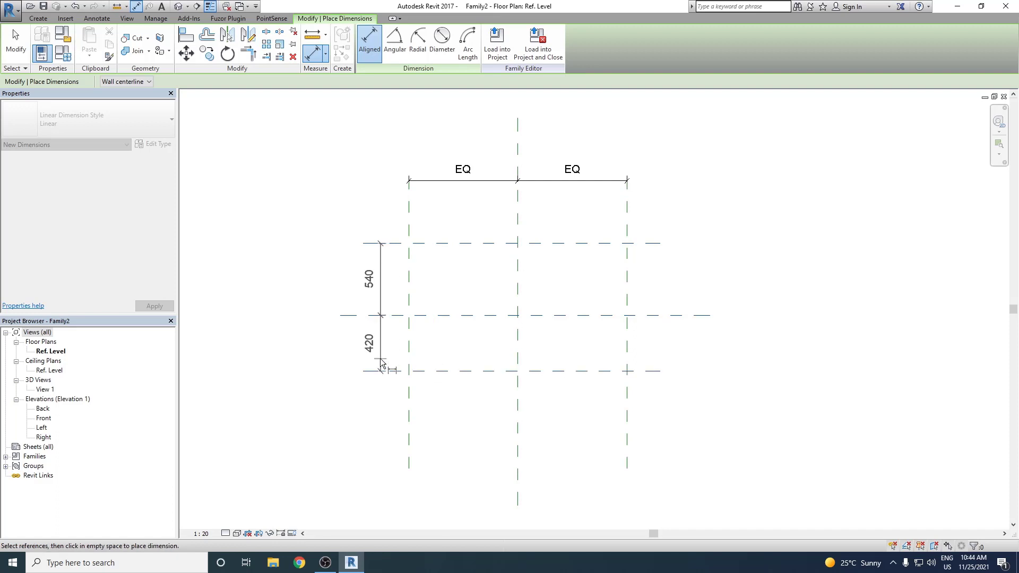
pyautogui.click(380, 329)
pyautogui.click(414, 314)
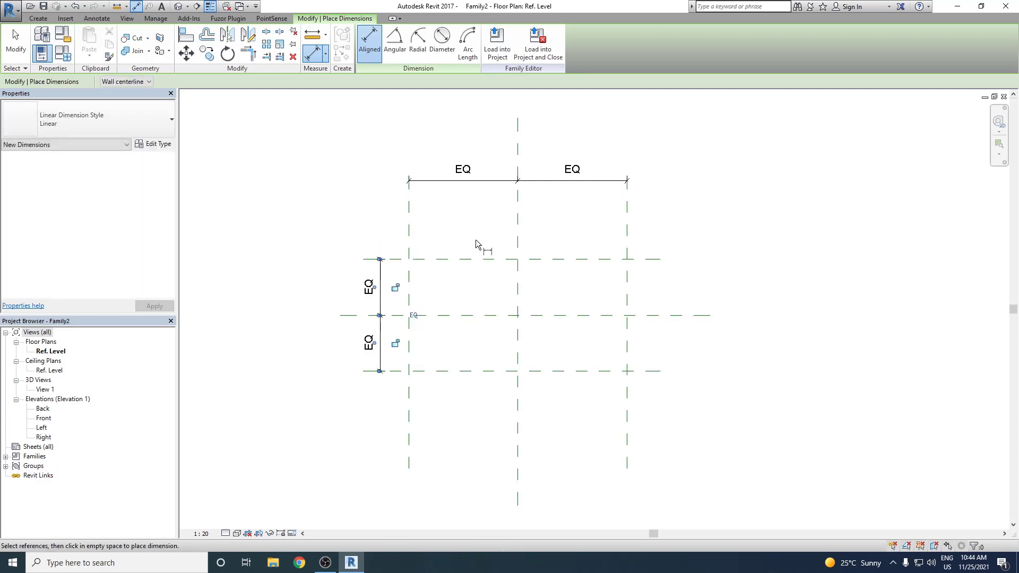
pyautogui.press('Escape')
# Place an overall aligned dimension between the two outer vertical reference planes, above the equality dimension.
pyautogui.click(408, 238)
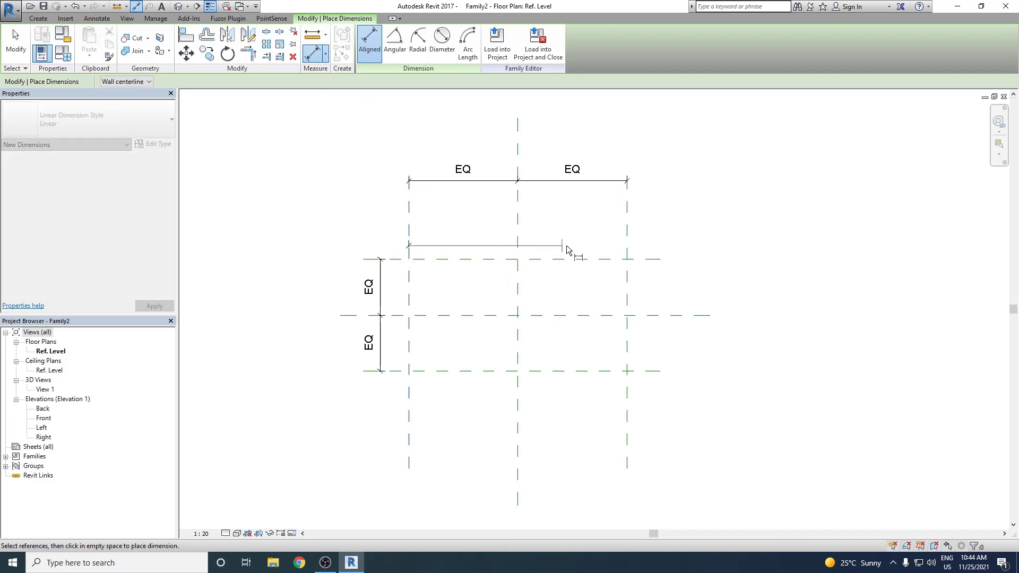
pyautogui.click(627, 249)
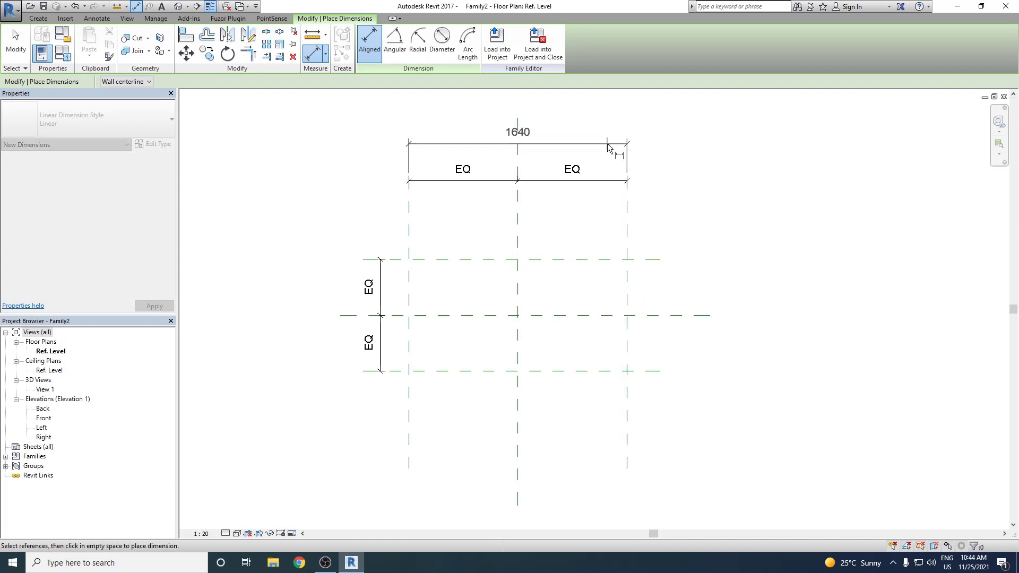
pyautogui.click(609, 158)
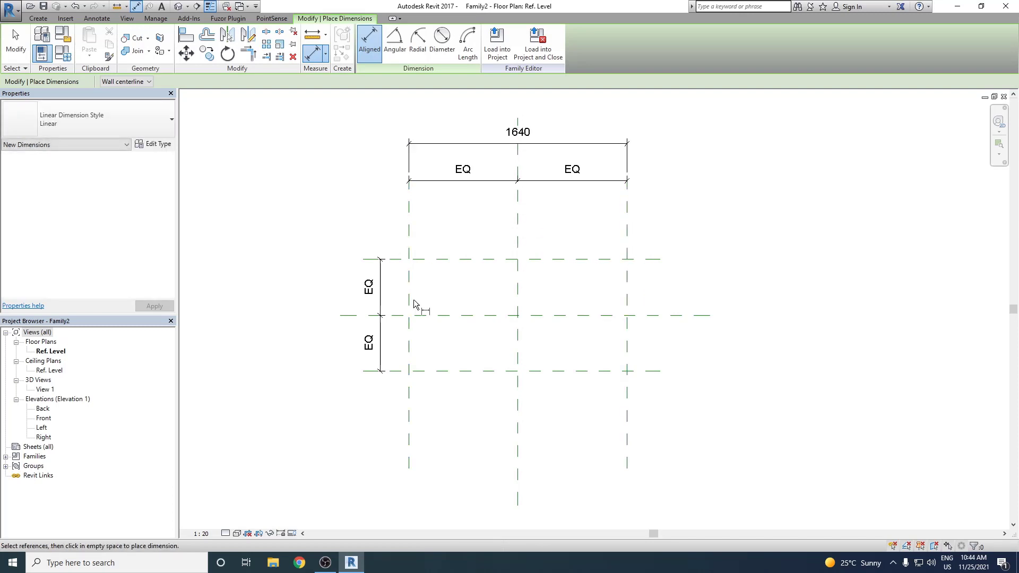
# Place an overall aligned dimension between the two outer horizontal reference planes, outside the equality dimension.
pyautogui.click(457, 261)
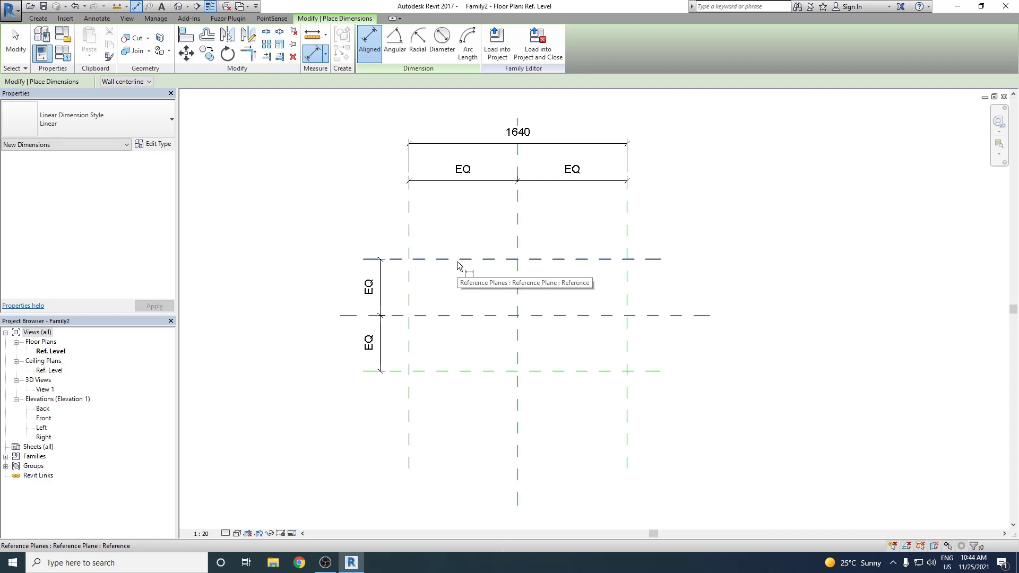
pyautogui.click(456, 371)
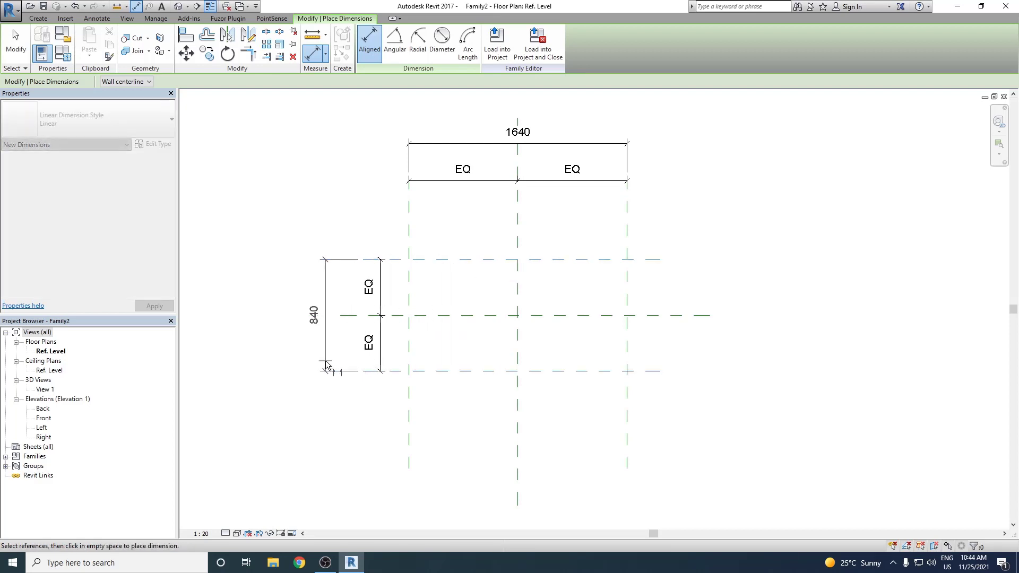
pyautogui.click(326, 365)
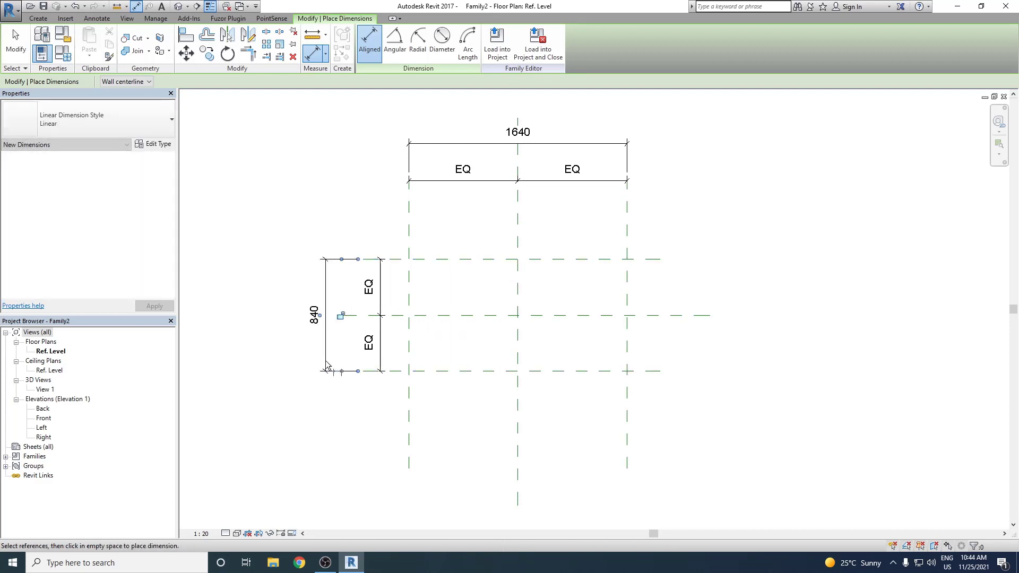
pyautogui.rightClick(296, 202)
pyautogui.click(317, 203)
pyautogui.rightClick(310, 197)
pyautogui.click(323, 208)
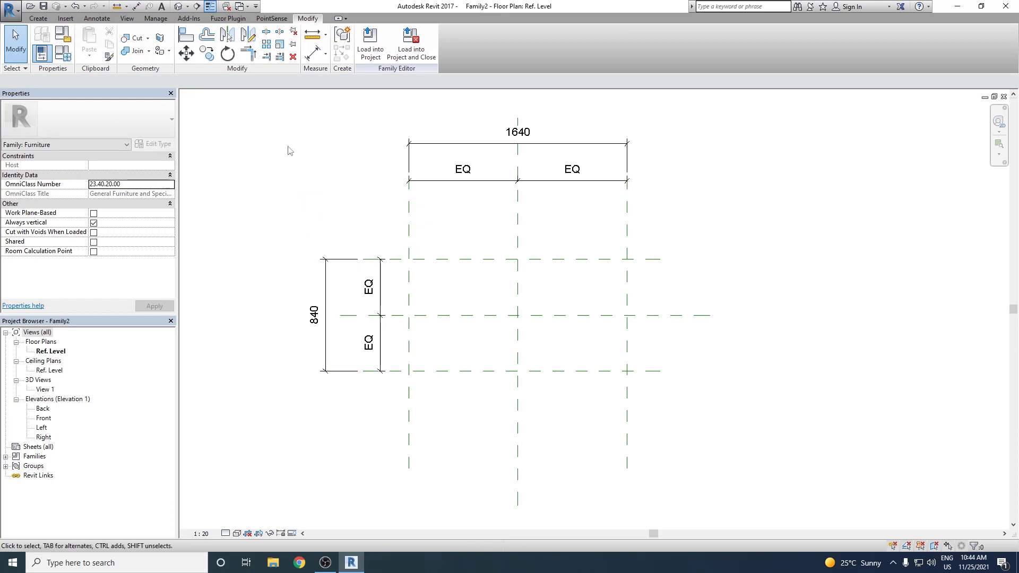
# Label the overall horizontal dimension with a new family type parameter named Length.
pyautogui.click(499, 148)
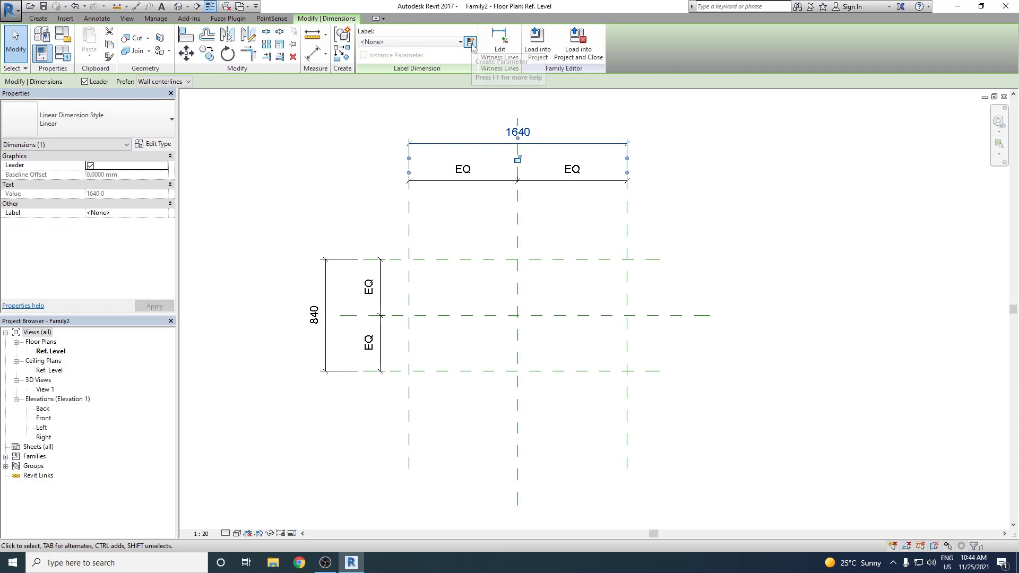
pyautogui.click(470, 42)
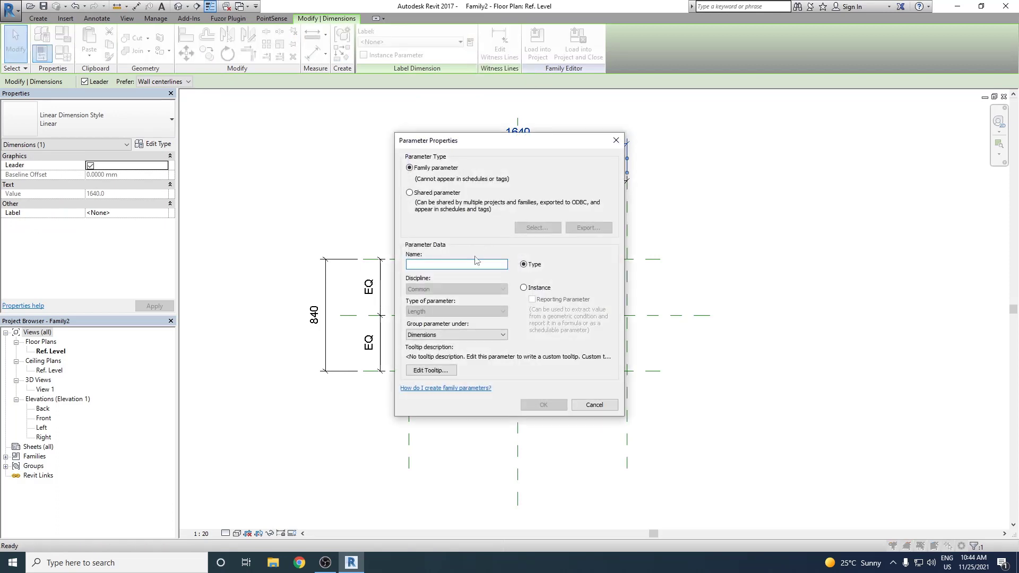
pyautogui.write('Length')
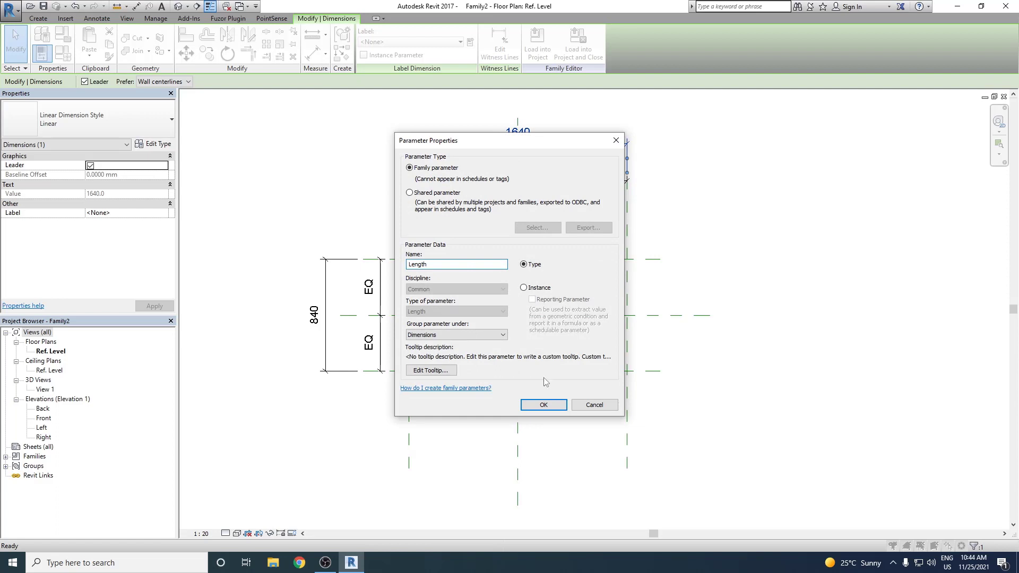
pyautogui.click(544, 405)
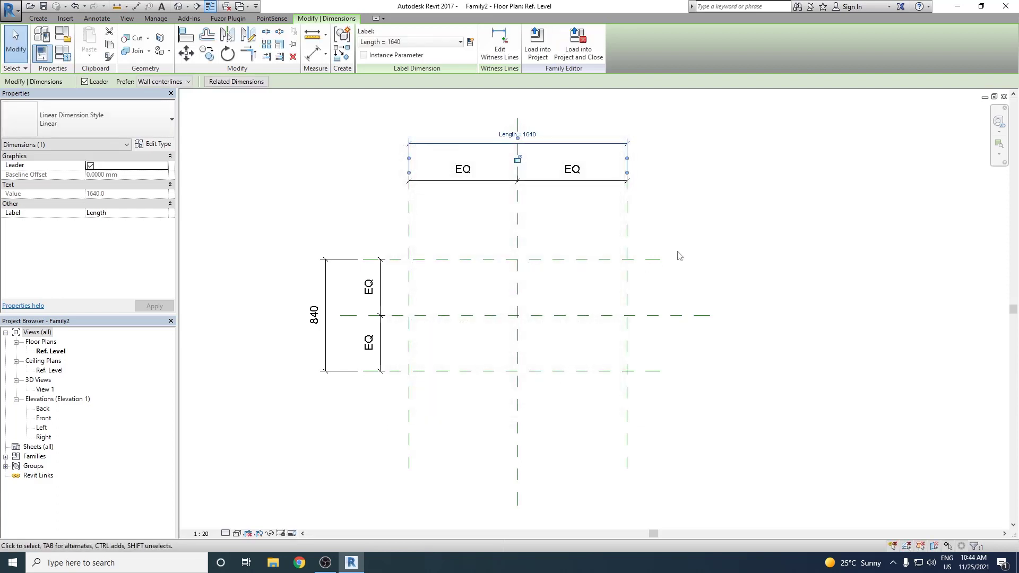
pyautogui.click(698, 242)
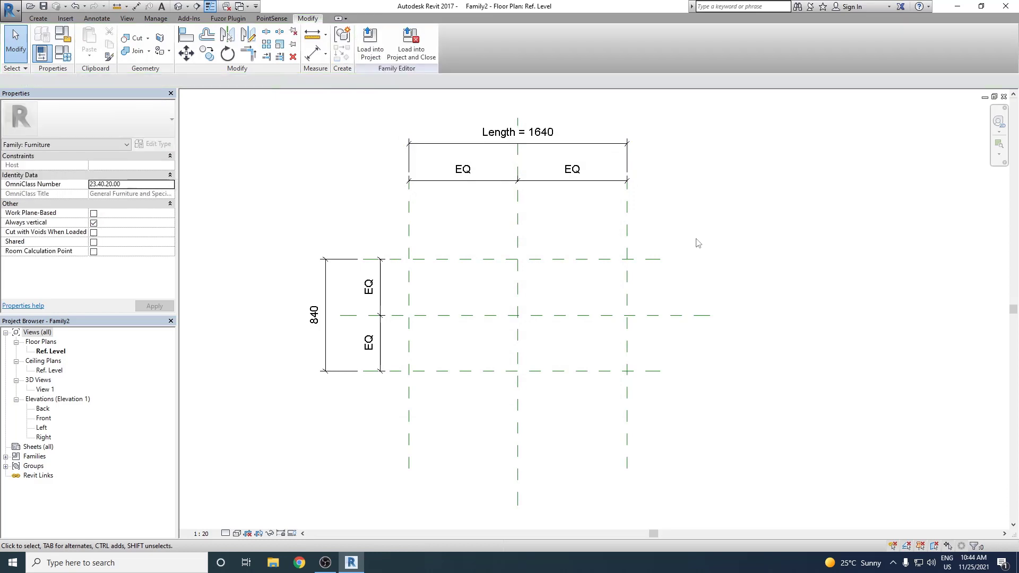
# Label the overall vertical dimension with a new family type parameter named Width.
pyautogui.click(332, 287)
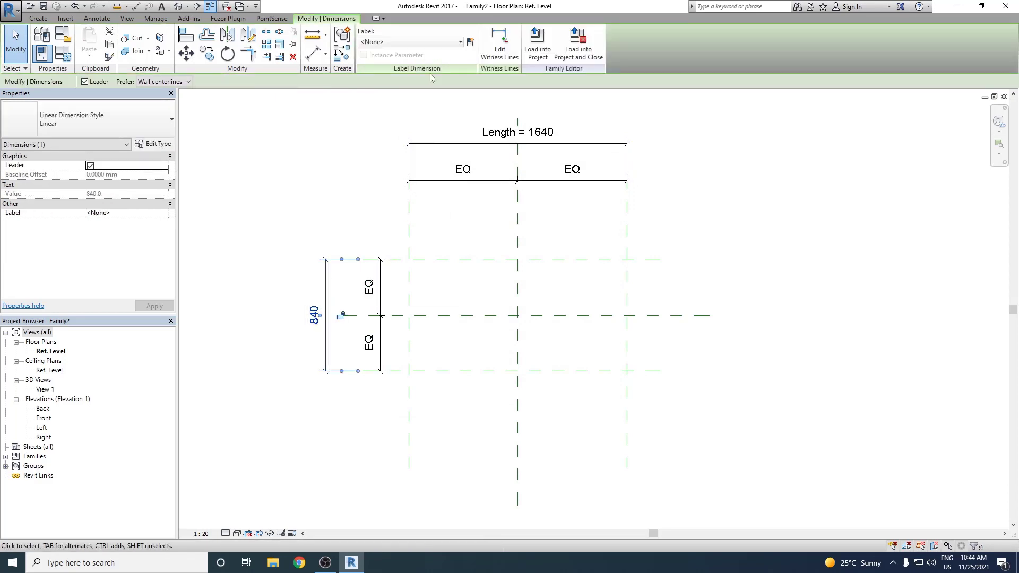
pyautogui.click(470, 41)
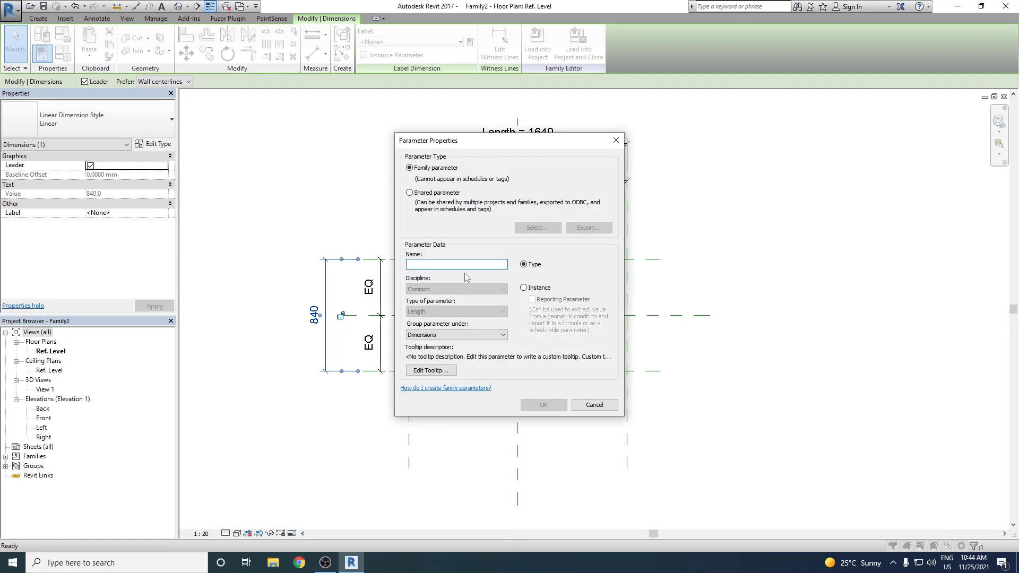
pyautogui.write('Width')
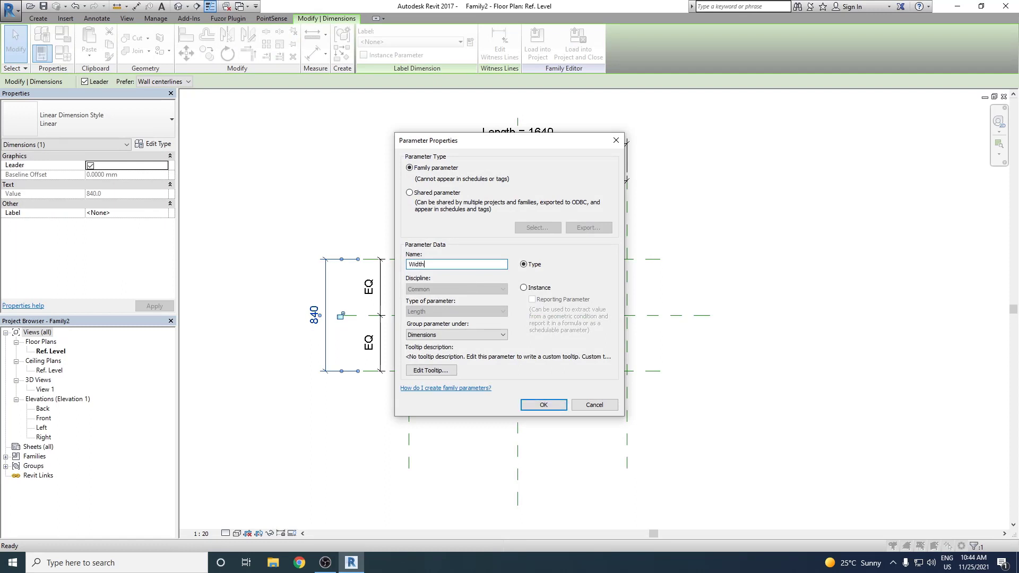
pyautogui.click(543, 405)
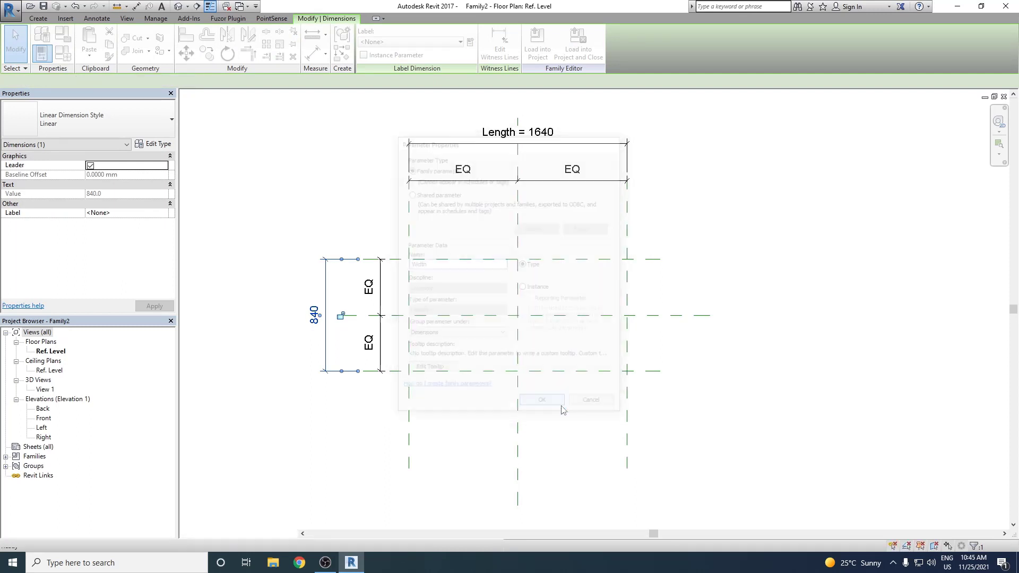
pyautogui.click(573, 437)
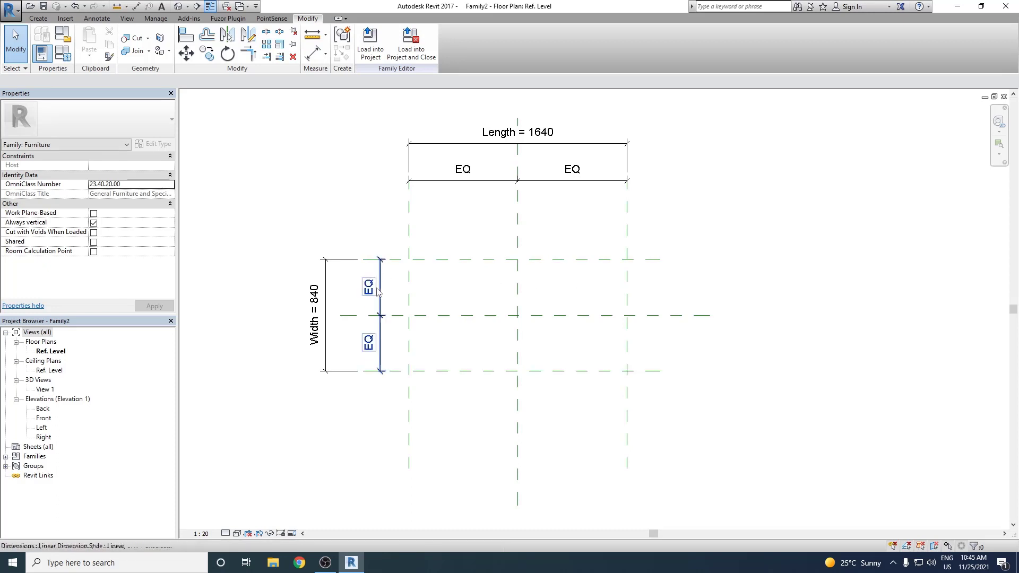
# Set the Length parameter to 2000 by editing its labelled dimension above the reference planes.
pyautogui.click(531, 139)
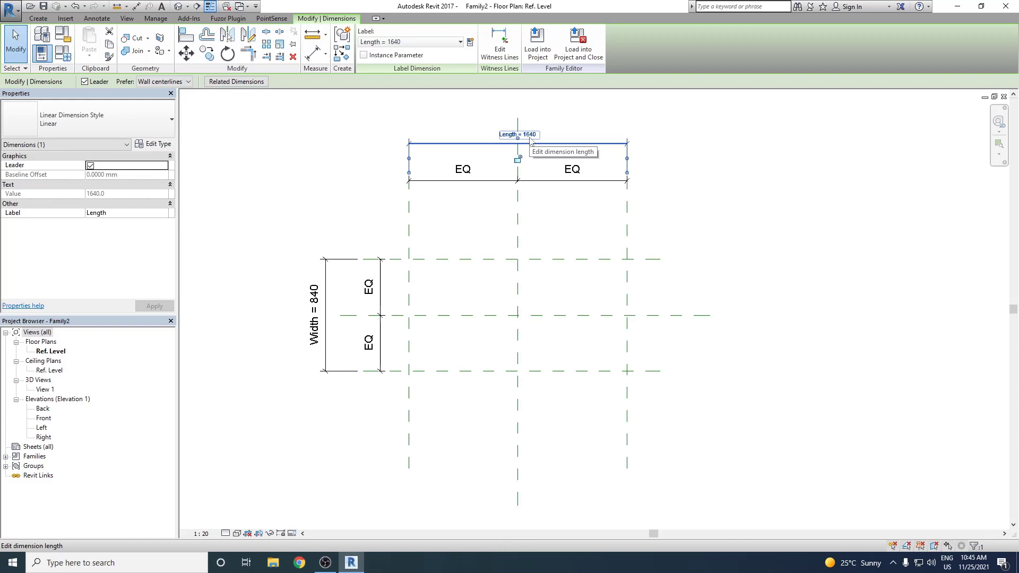
pyautogui.click(529, 139)
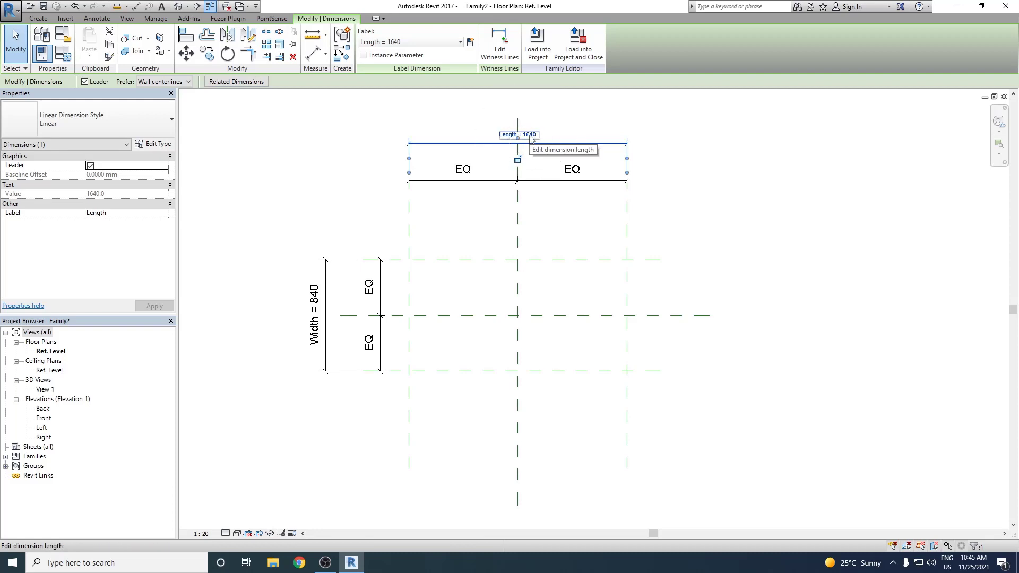
pyautogui.click(531, 136)
pyautogui.write('200')
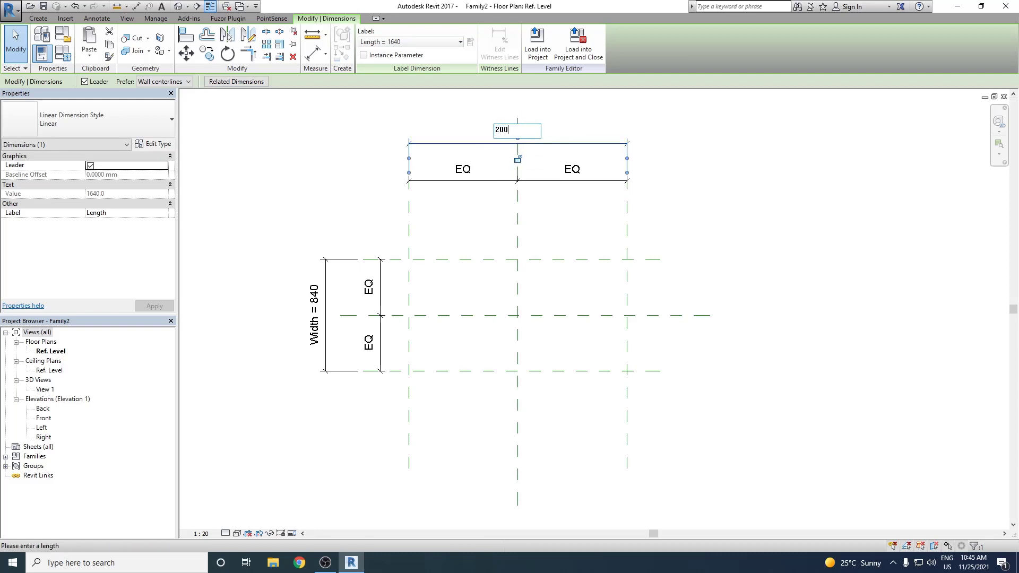
pyautogui.write('0')
pyautogui.press('Return')
pyautogui.click(355, 234)
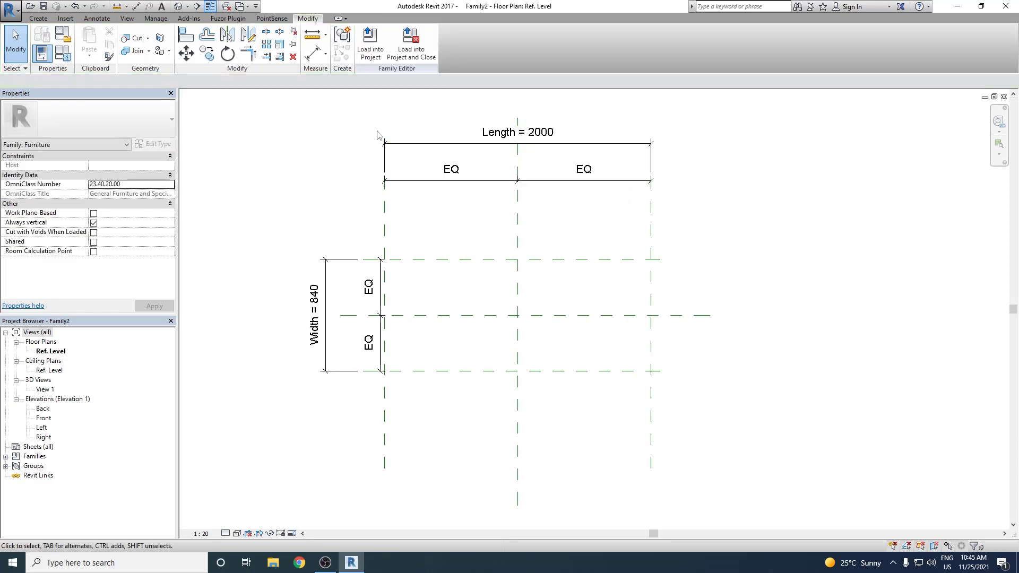
# Set the Width parameter to 1000 by editing its labelled dimension beside the reference planes.
pyautogui.click(315, 317)
pyautogui.click(315, 312)
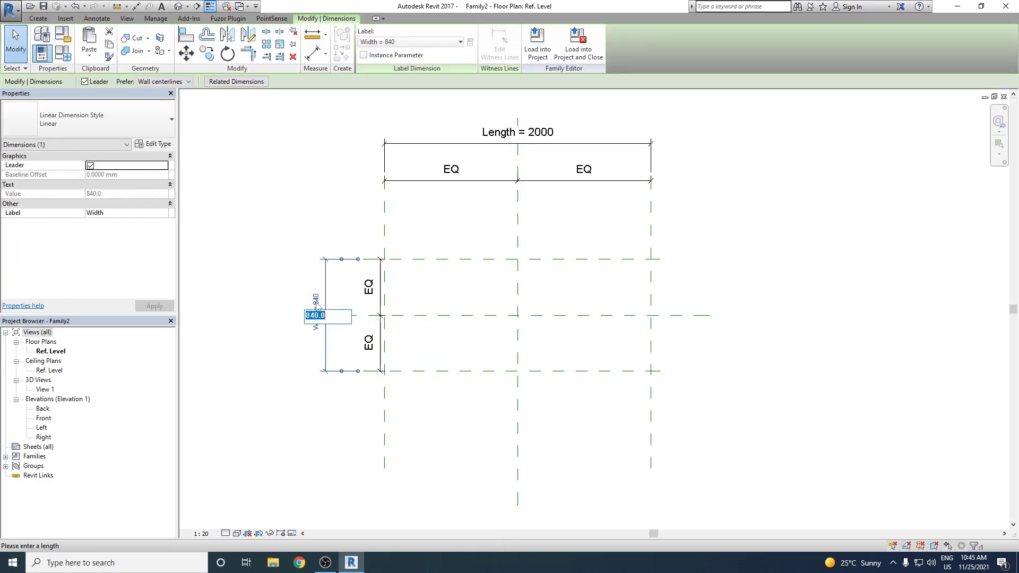
pyautogui.write('1000')
pyautogui.press('Return')
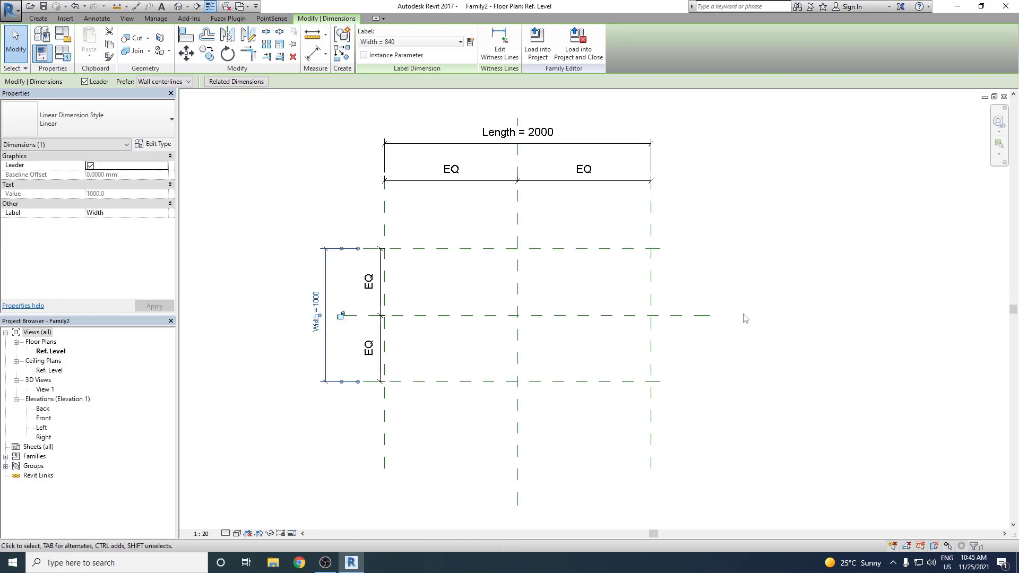
pyautogui.click(661, 272)
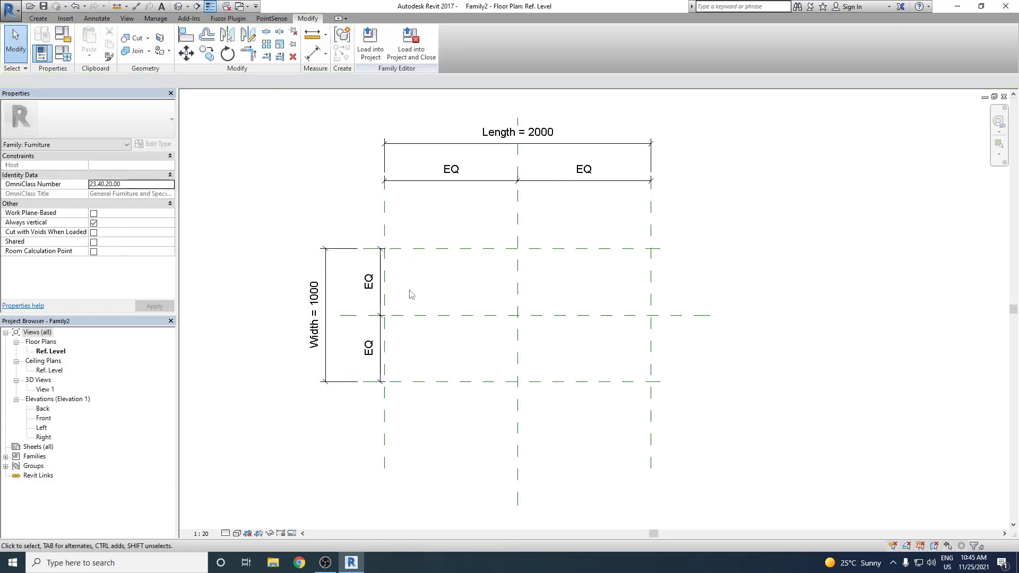
# Move the left outer vertical reference plane outward to test the equality constraint, and undo the move.
pyautogui.click(385, 294)
pyautogui.moveTo(385, 293); pyautogui.dragTo(337, 288)
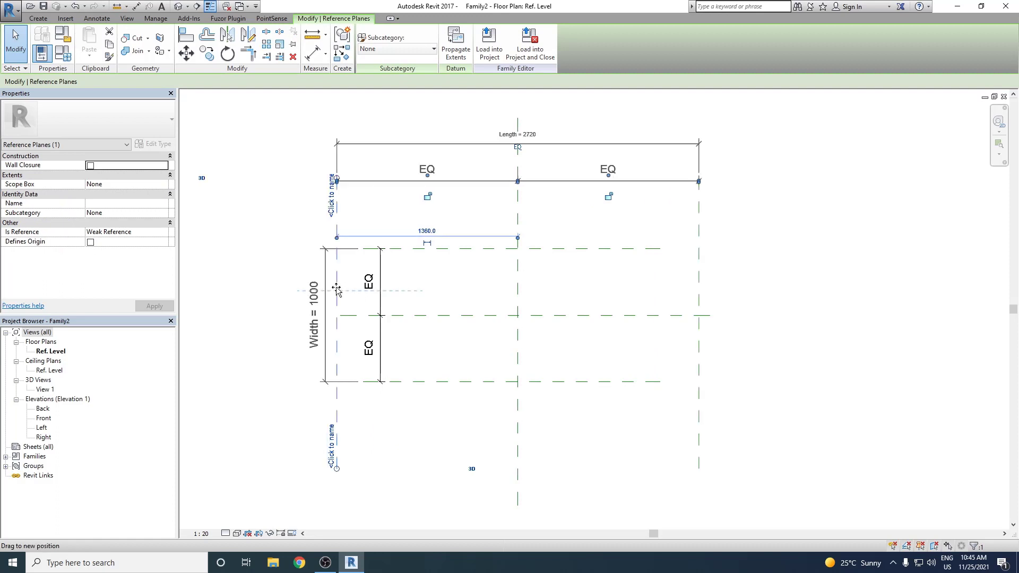
pyautogui.click(395, 427)
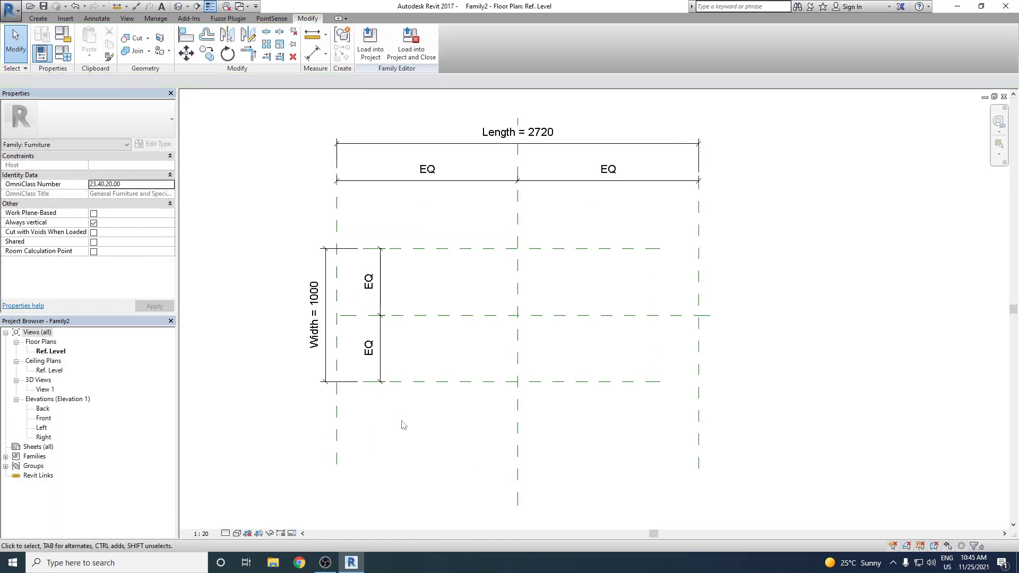
pyautogui.hotkey('ctrl', 'z')
# Move the vertical equality dimension line outward, closer to the Width dimension and clear of the left reference plane.
pyautogui.click(380, 329)
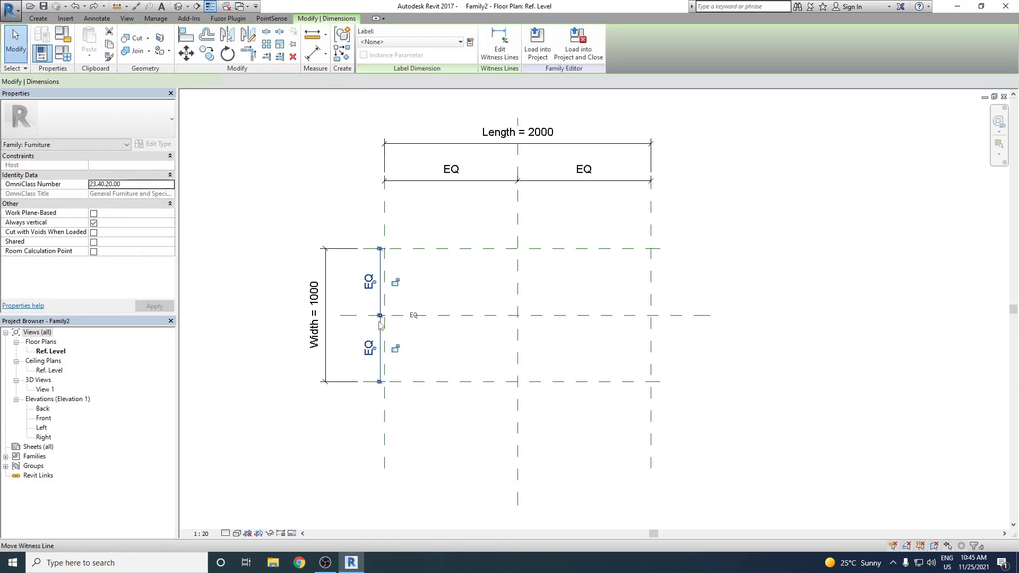
pyautogui.moveTo(369, 332); pyautogui.dragTo(336, 331)
pyautogui.click(425, 348)
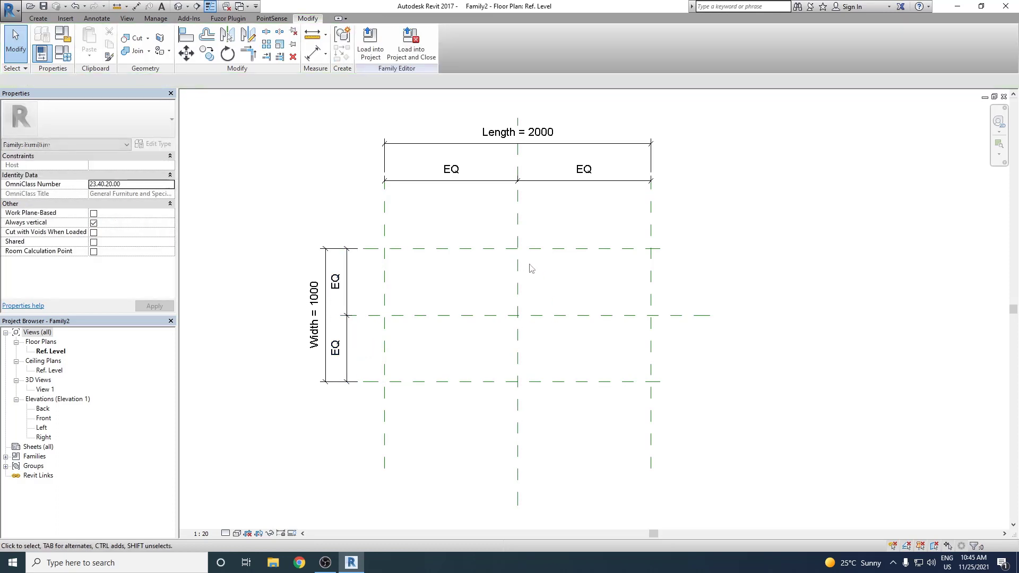
# Start an extrusion and sketch a 2000 by 1000 rectangle between the intersections of the outer reference planes.
pyautogui.click(44, 20)
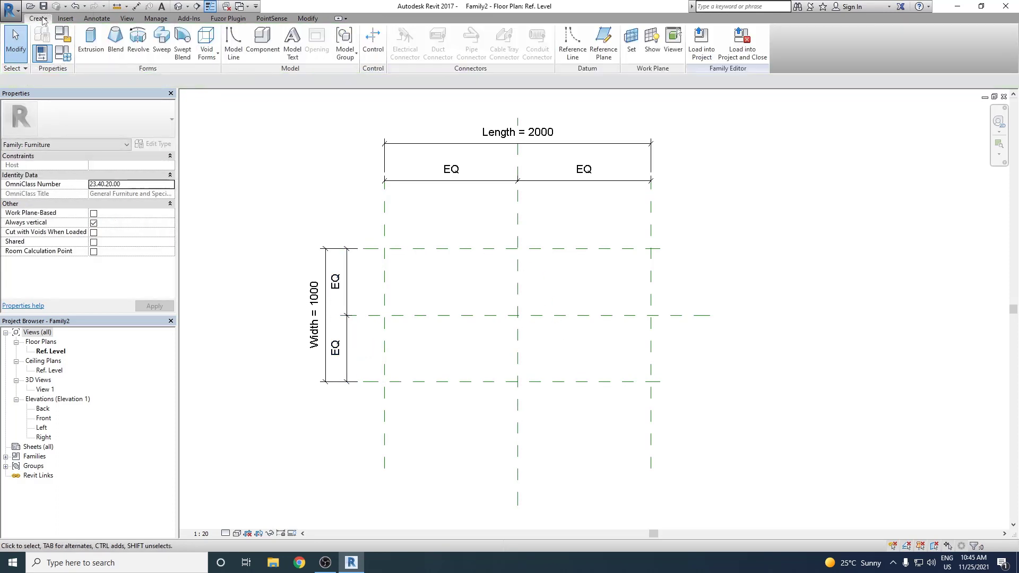
pyautogui.click(89, 41)
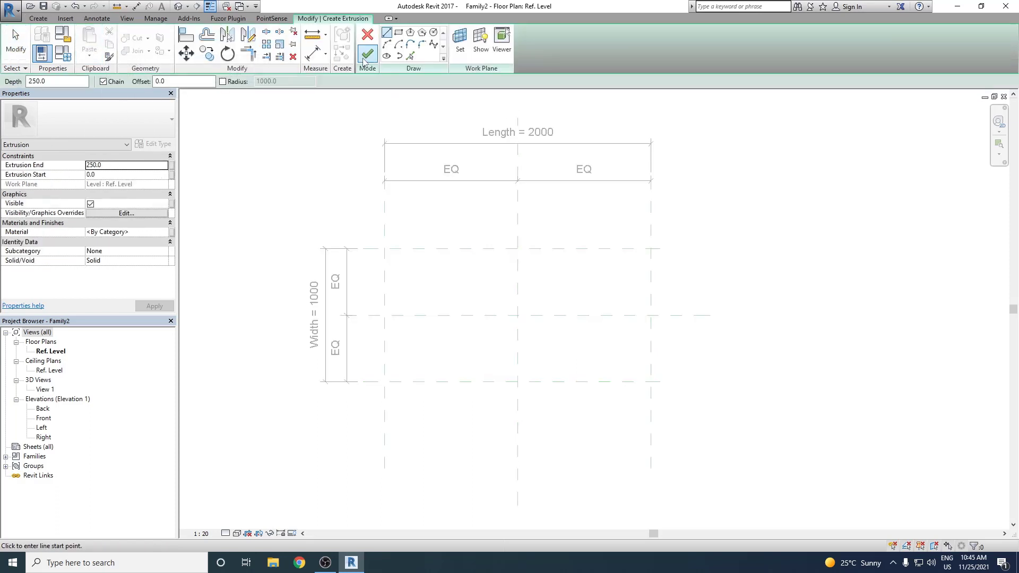
pyautogui.click(399, 33)
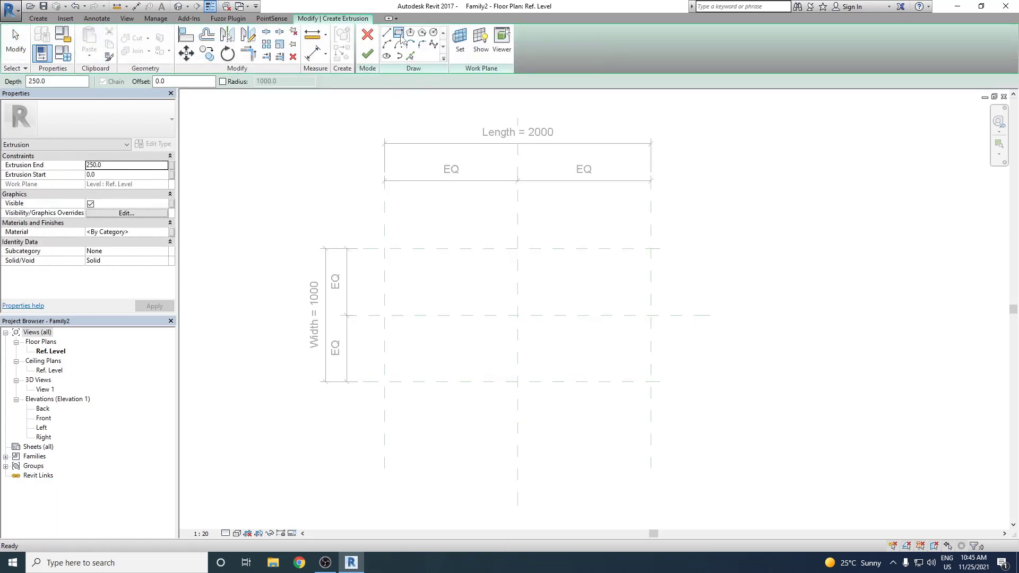
pyautogui.click(384, 248)
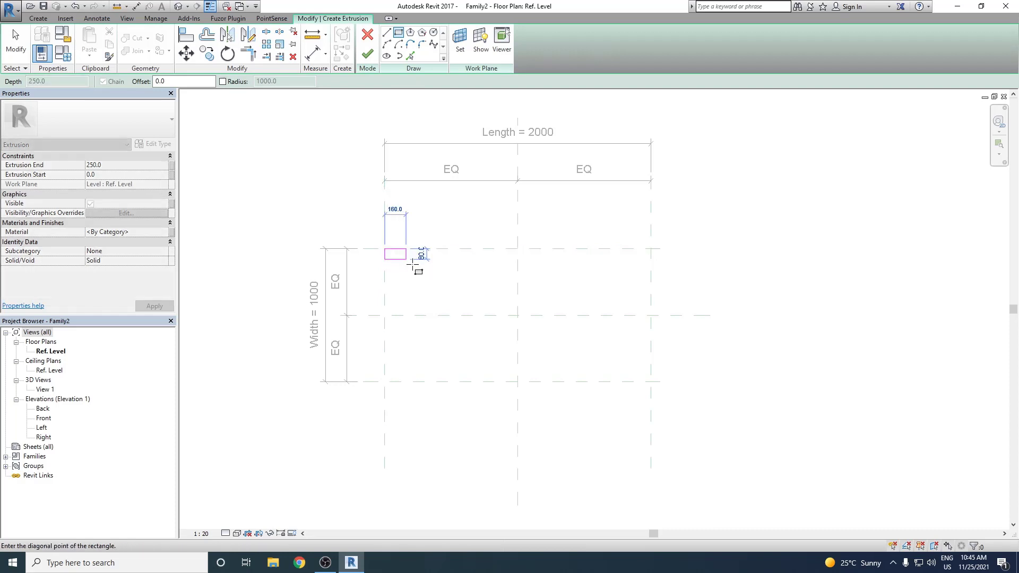
pyautogui.click(650, 382)
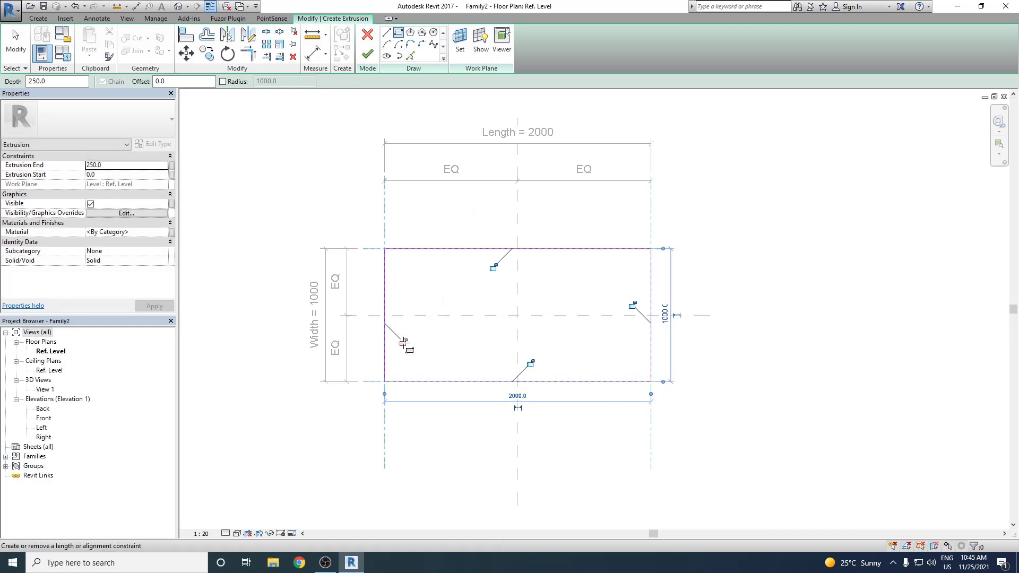
# Lock all four rectangle edges to their reference planes and finish the extrusion with a depth of 250.
pyautogui.click(403, 343)
pyautogui.click(493, 267)
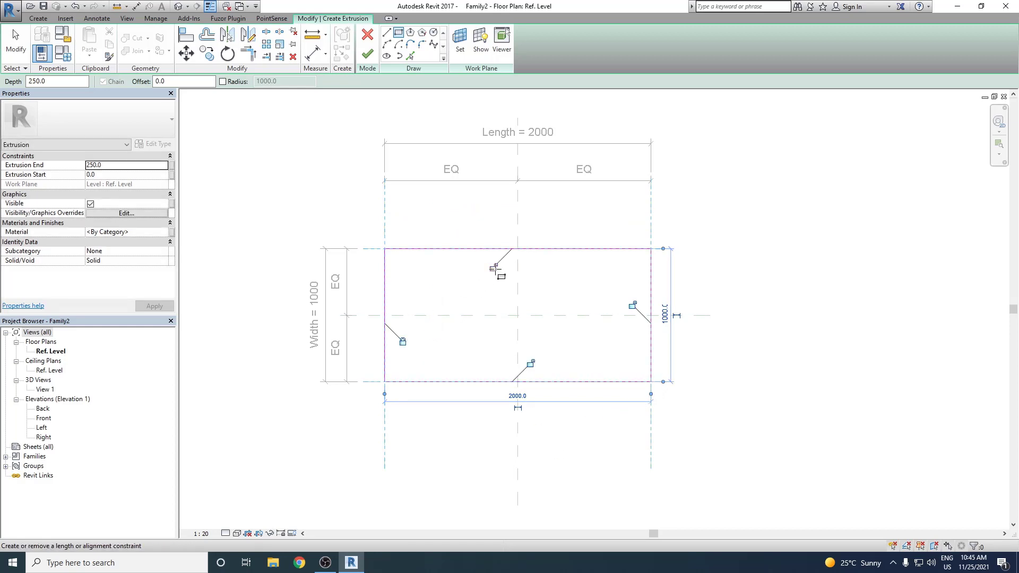
pyautogui.click(633, 306)
pyautogui.click(530, 363)
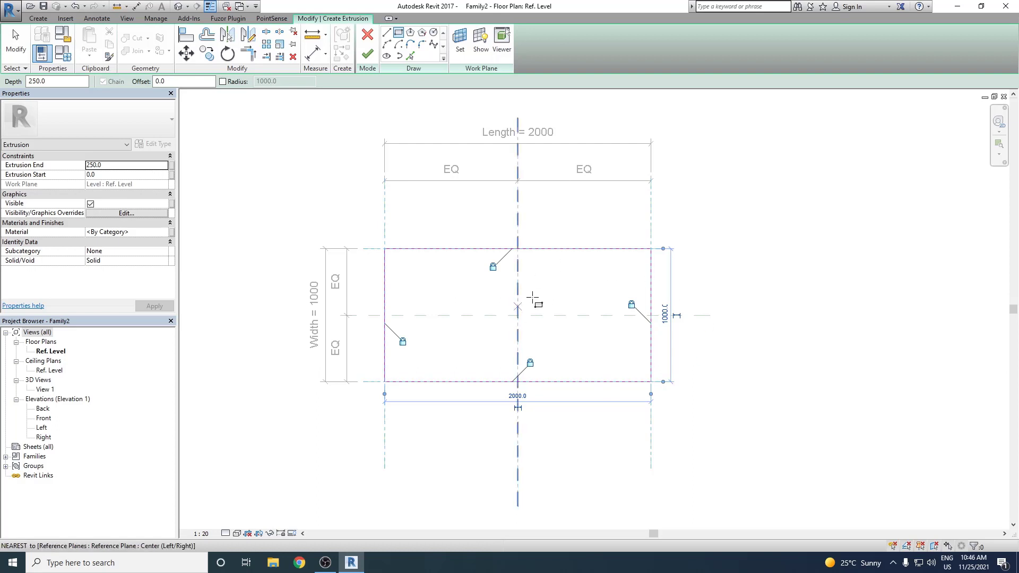
pyautogui.rightClick(566, 222)
pyautogui.click(578, 229)
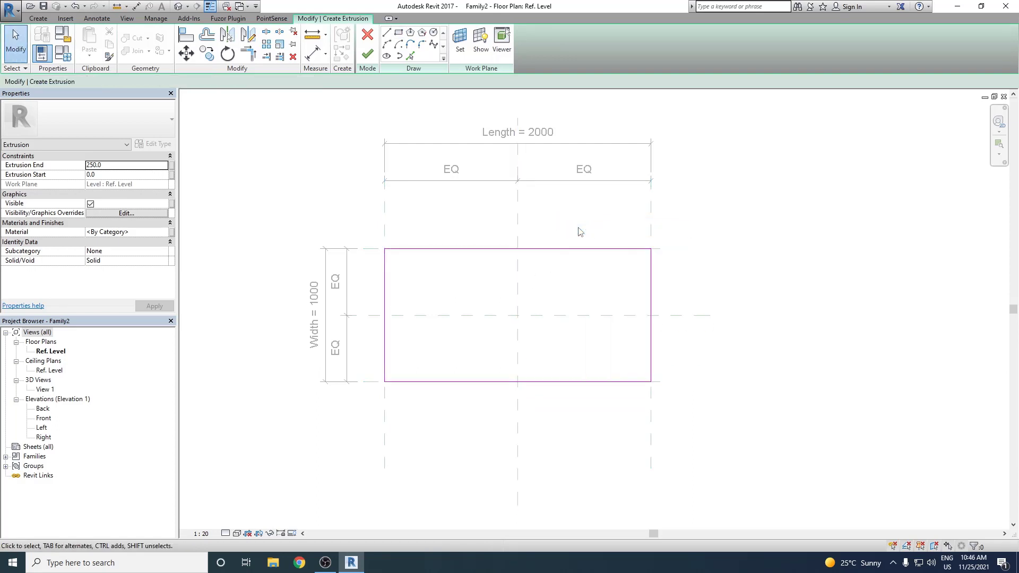
pyautogui.click(367, 54)
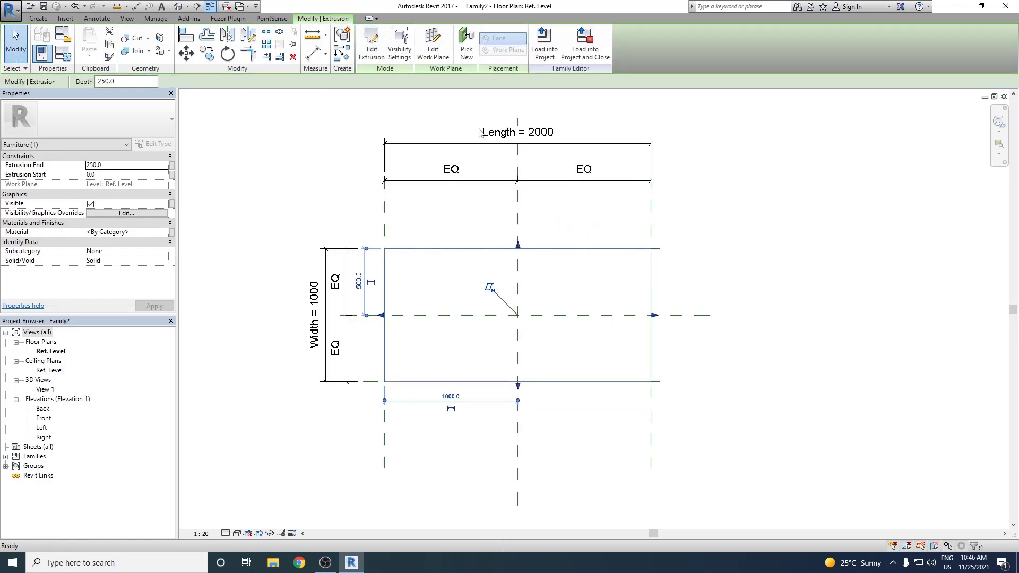
# Deselect the extrusion and display the Ref. Level plan in the Realistic visual style.
pyautogui.click(736, 246)
pyautogui.click(238, 533)
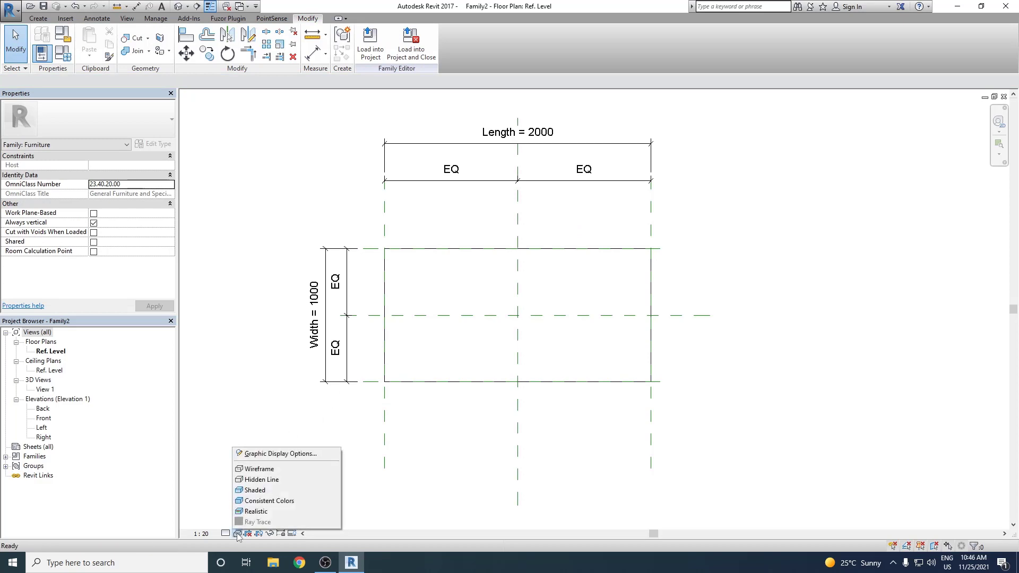
pyautogui.click(266, 508)
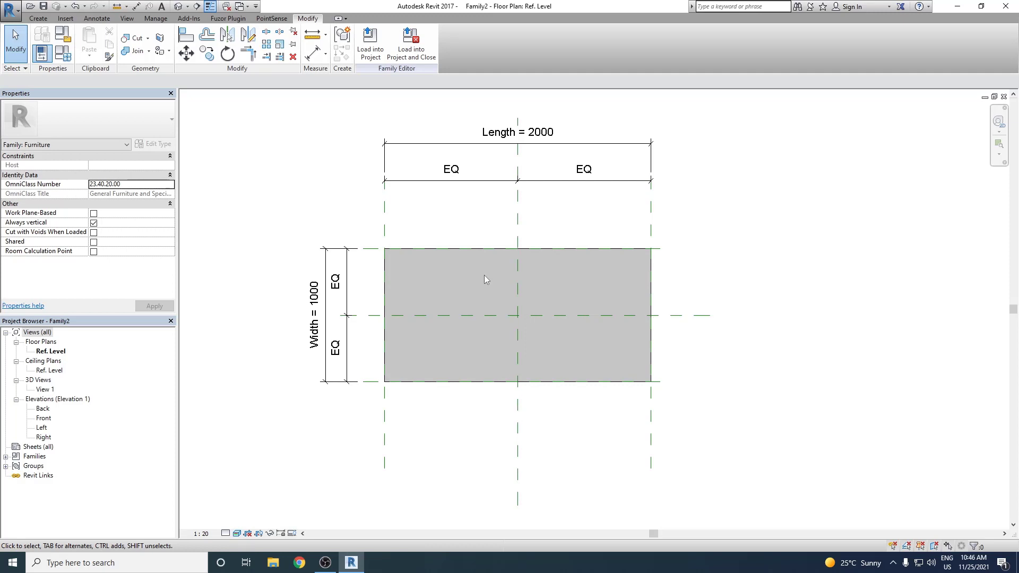
# Open the Back and Front elevations and examine the extrusion's height and position relative to the Ref. Level.
pyautogui.doubleClick(43, 409)
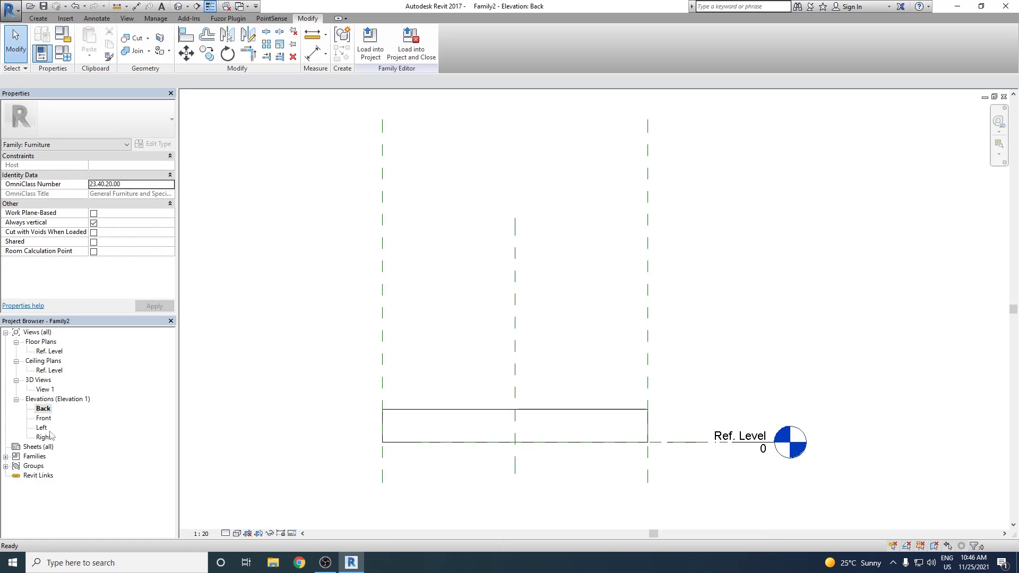
pyautogui.doubleClick(43, 418)
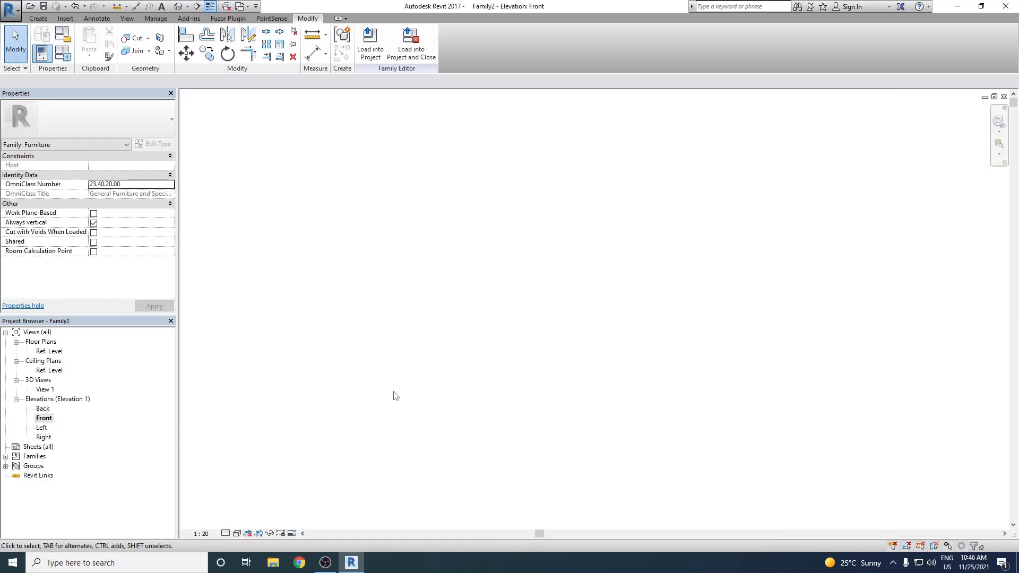
pyautogui.moveTo(393, 396); pyautogui.dragTo(424, 384, button='middle')
pyautogui.scroll(2, 474, 405)
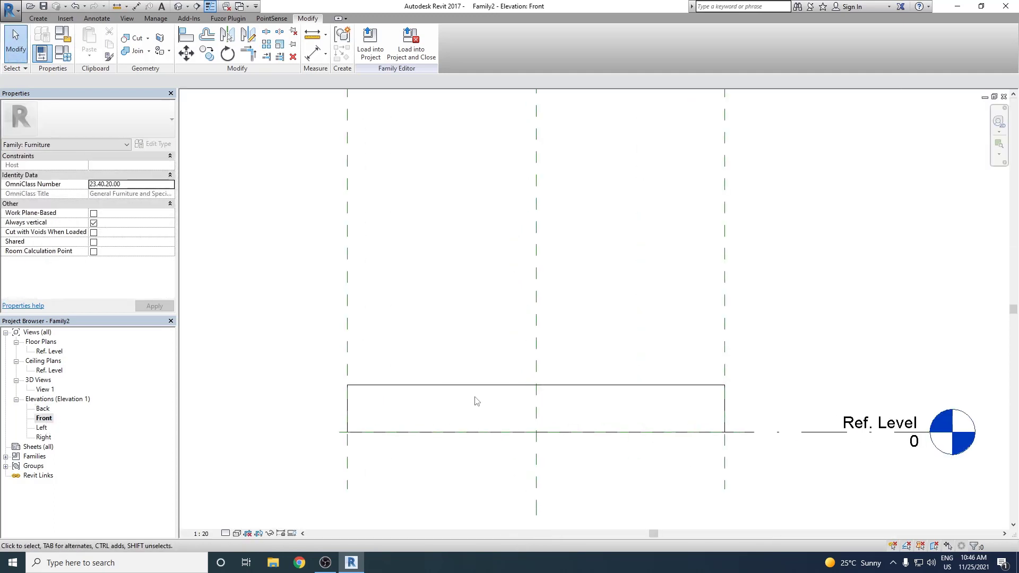
pyautogui.click(475, 389)
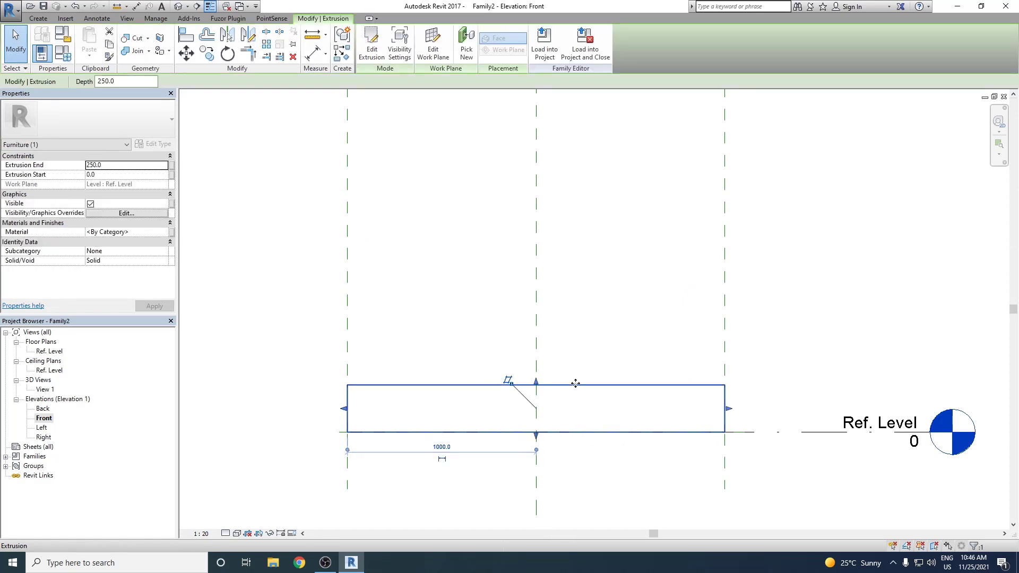
pyautogui.click(603, 337)
pyautogui.scroll(-2, 599, 340)
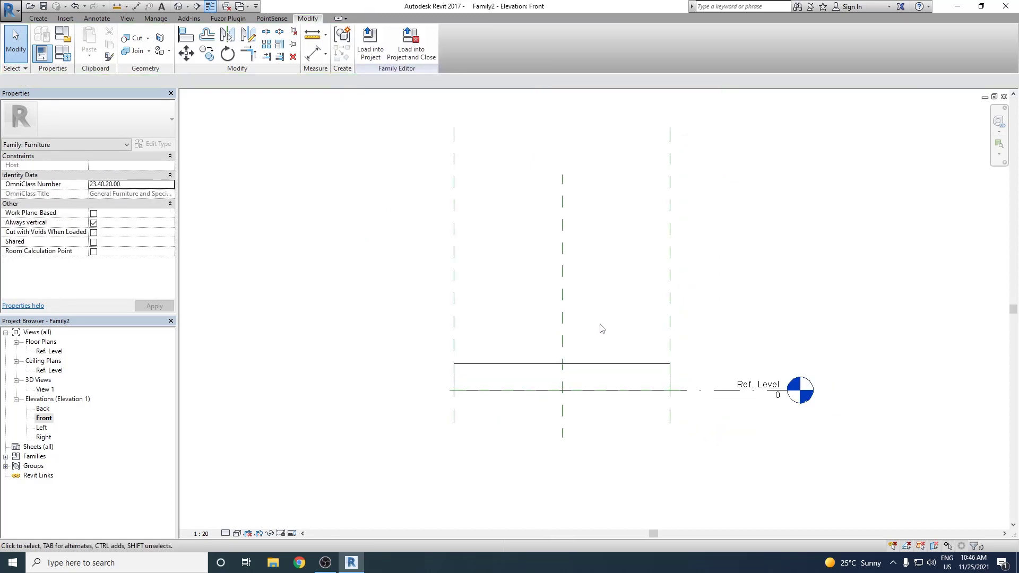
pyautogui.scroll(2, 602, 330)
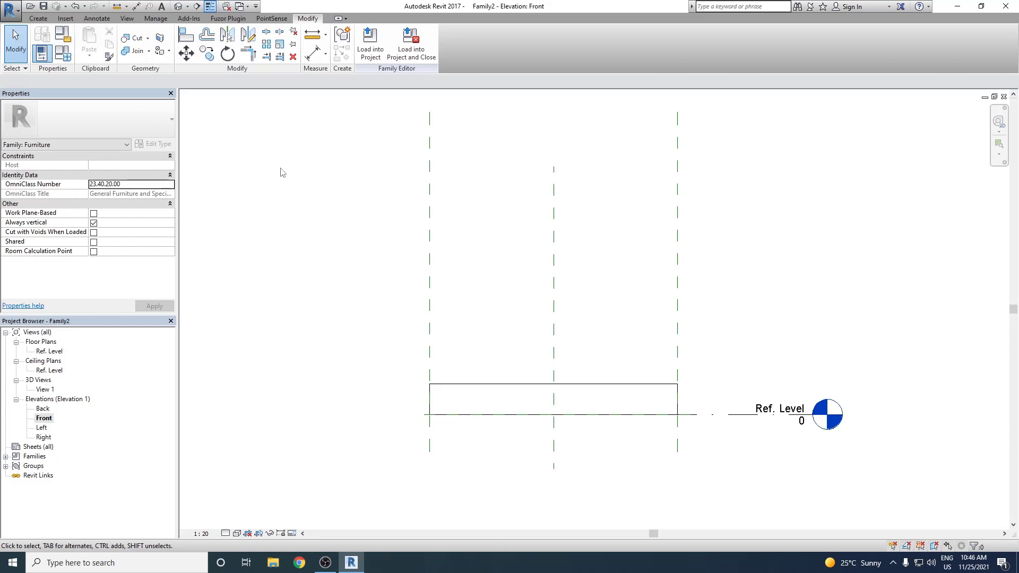
# Draw a horizontal reference plane across the Front elevation, about 1029 above the Ref. Level and extending past both outer vertical planes.
pyautogui.click(38, 18)
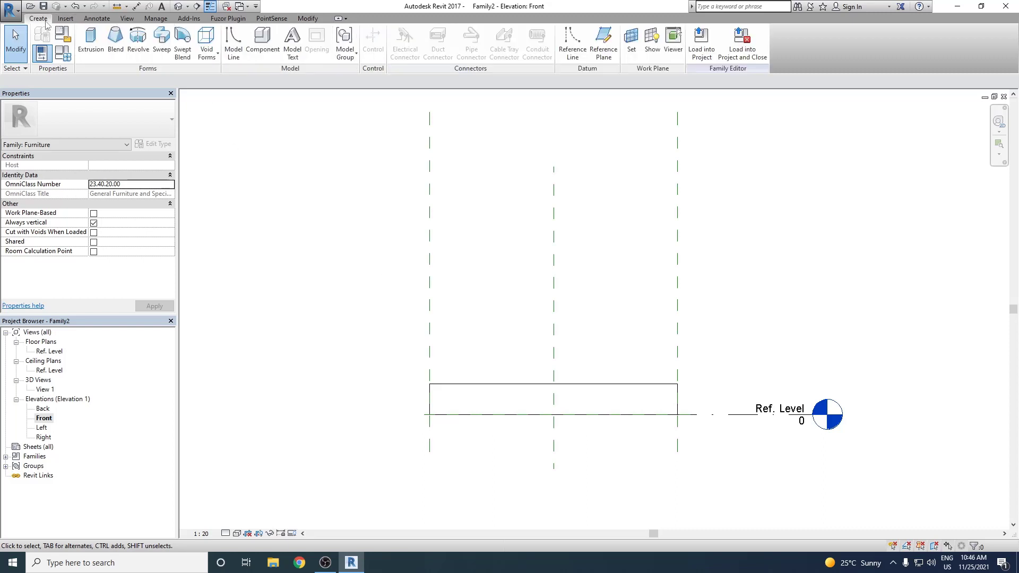
pyautogui.click(603, 48)
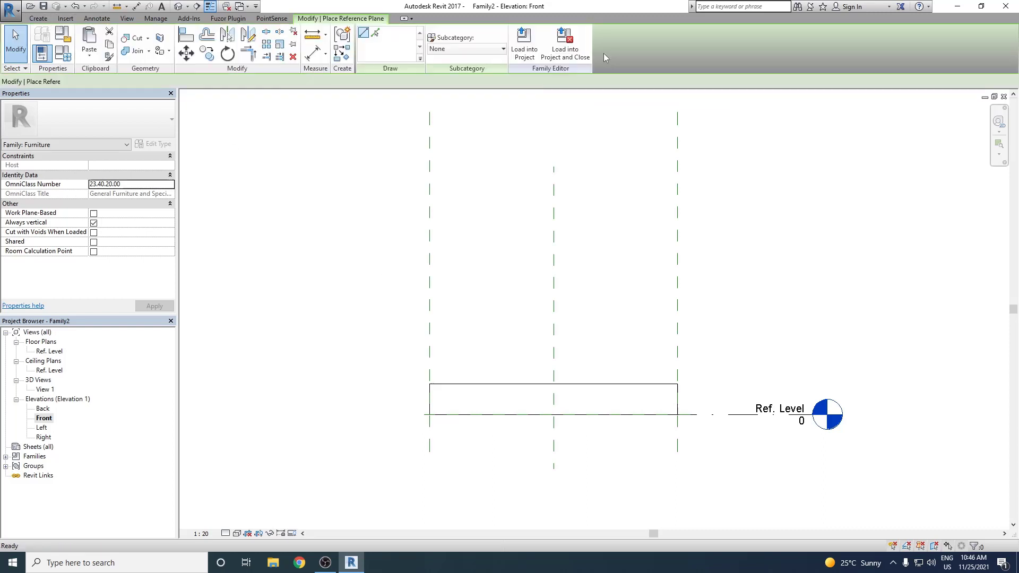
pyautogui.click(392, 287)
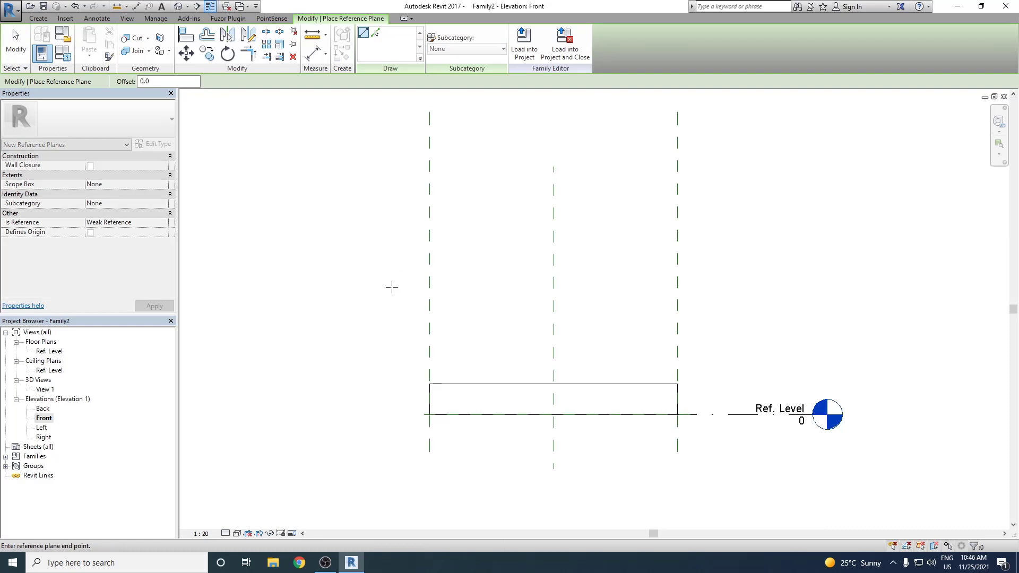
pyautogui.click(739, 287)
pyautogui.rightClick(746, 218)
pyautogui.click(757, 225)
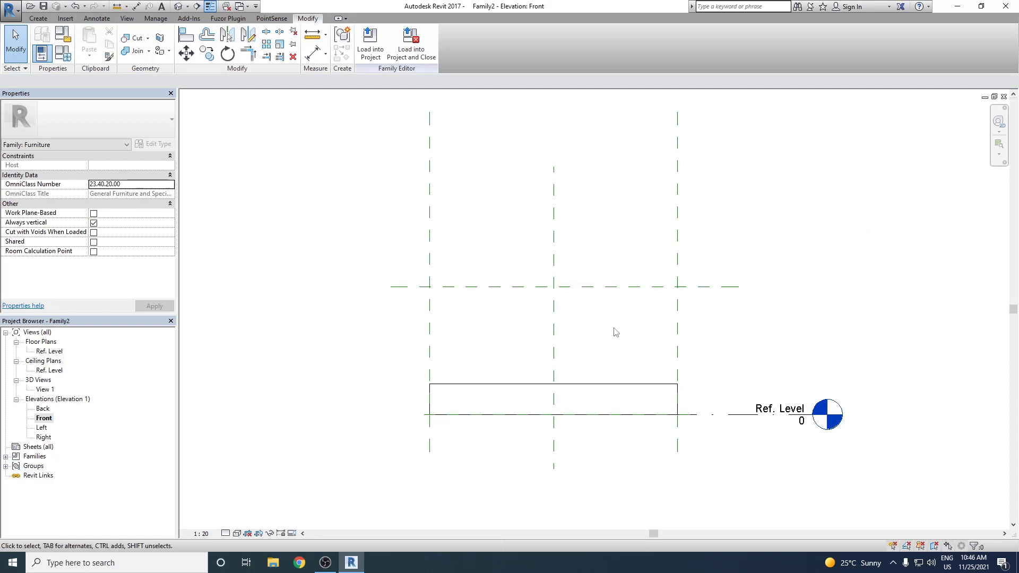
# Add an aligned dimension between the Ref. Level and the new horizontal reference plane, placed beyond the extrusion's end.
pyautogui.click(34, 19)
pyautogui.click(308, 19)
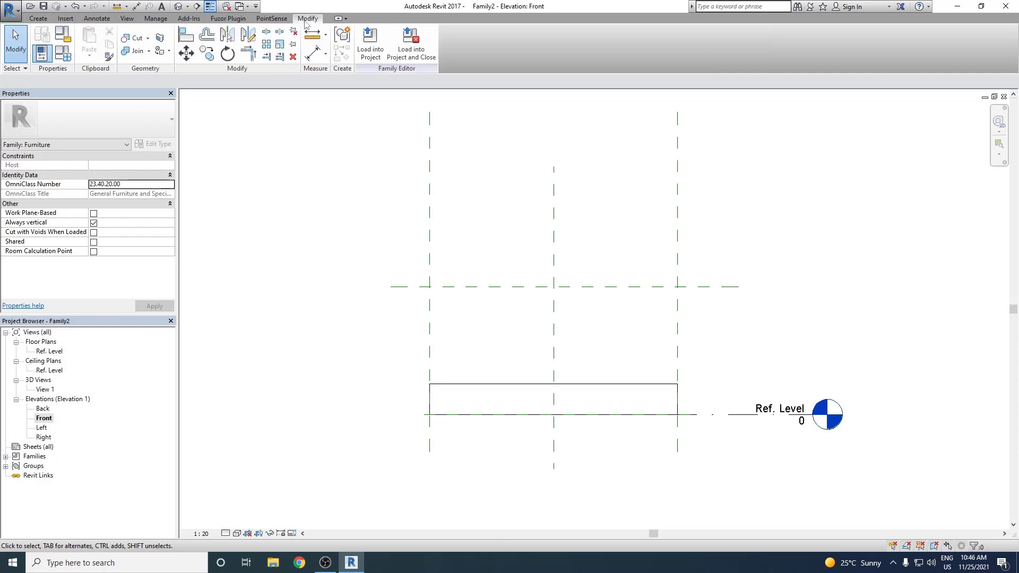
pyautogui.click(316, 62)
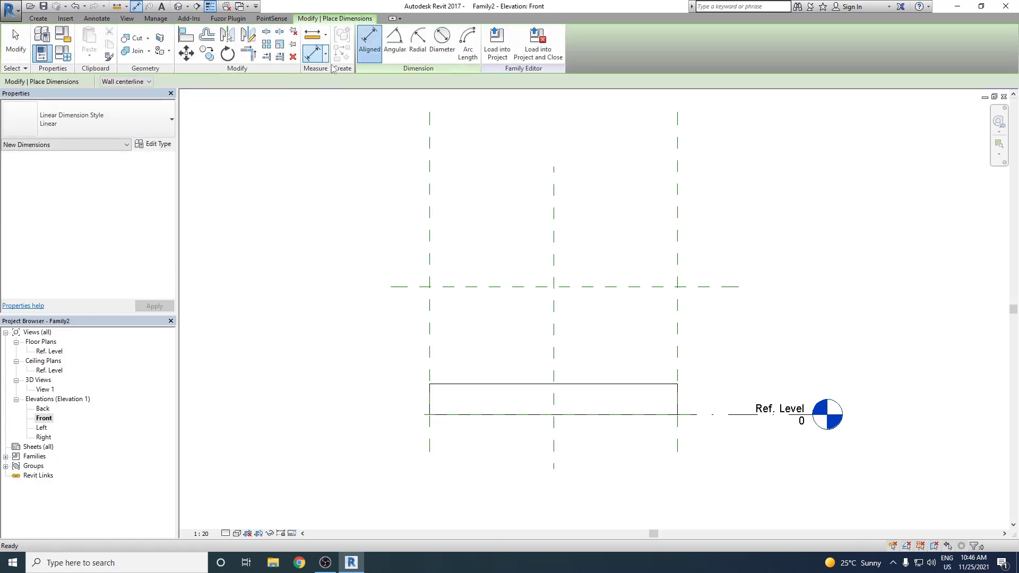
pyautogui.click(741, 419)
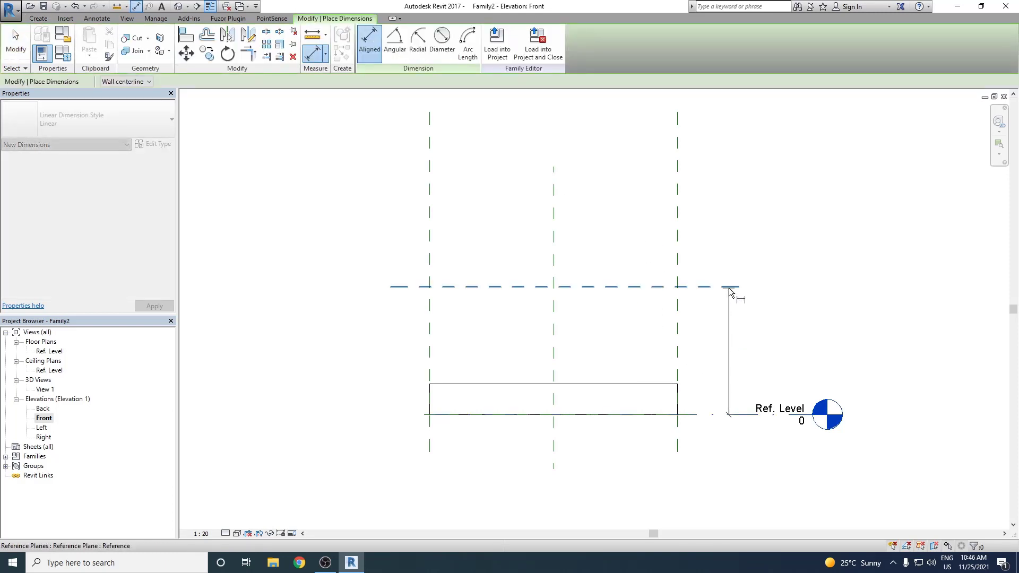
pyautogui.click(730, 287)
pyautogui.click(735, 345)
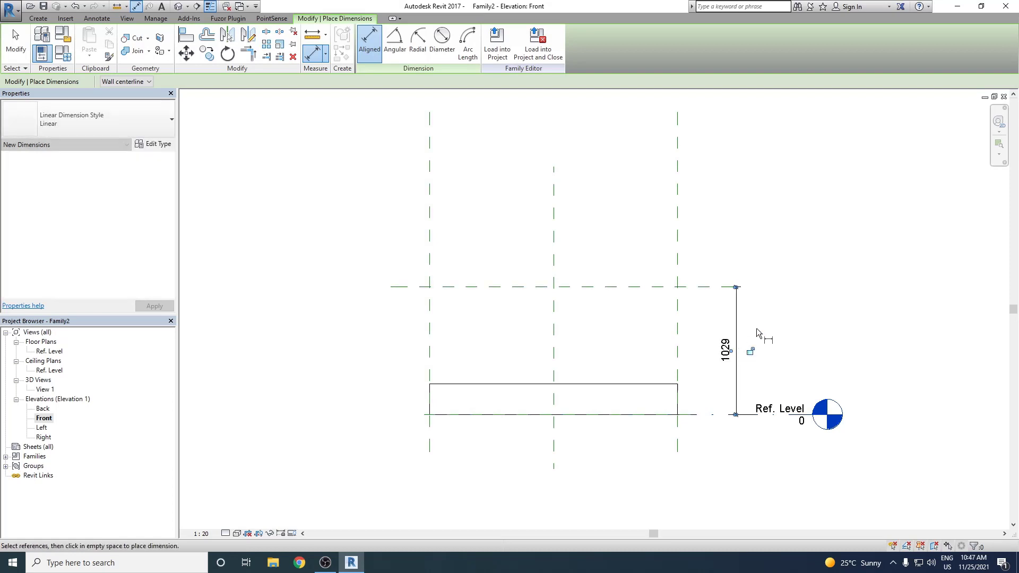
pyautogui.rightClick(780, 272)
pyautogui.click(794, 279)
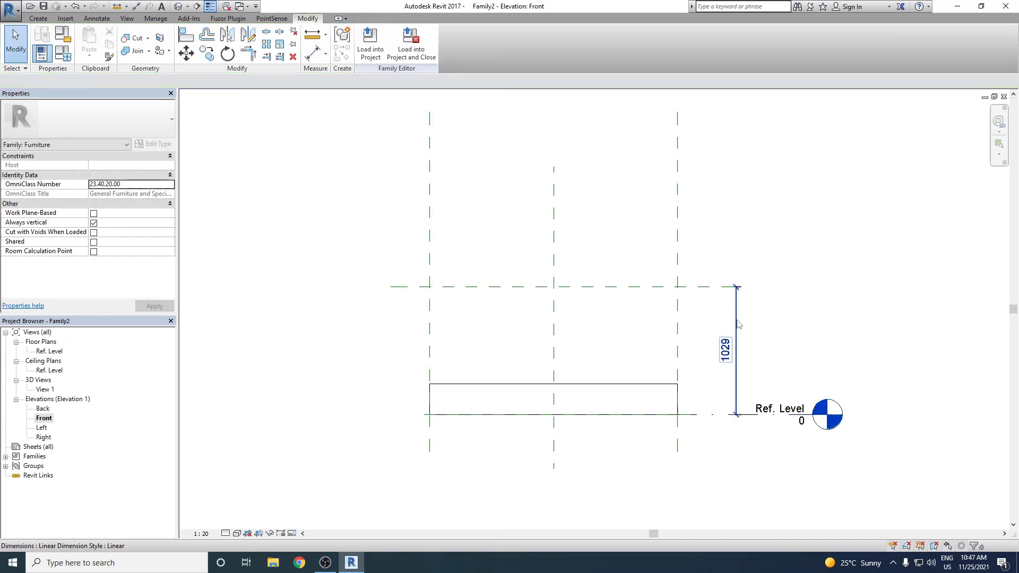
# Label the vertical dimension with a new family type parameter named Height, grouped under Dimensions.
pyautogui.press('ctrl')
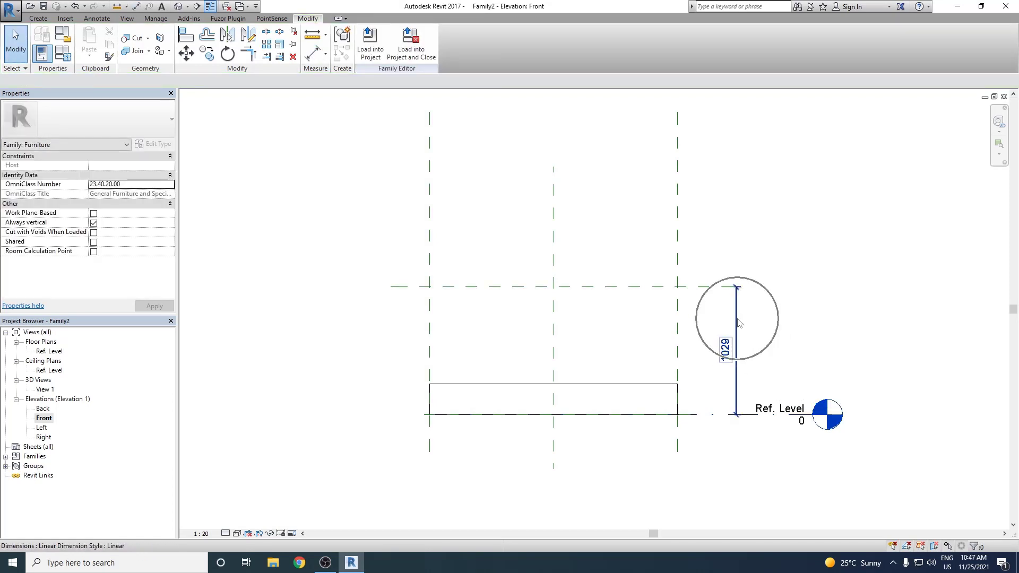
pyautogui.click(737, 322)
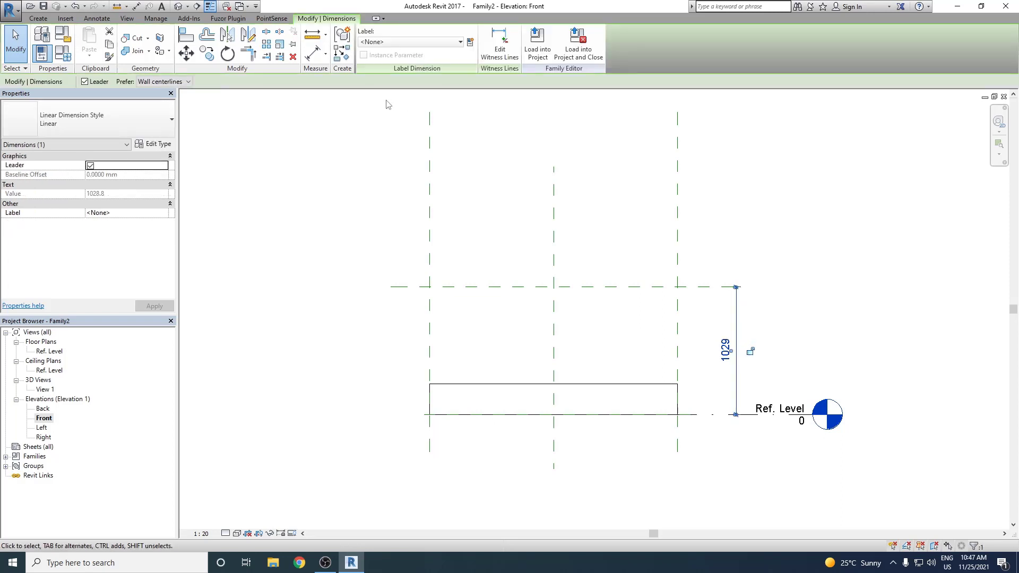
pyautogui.click(470, 42)
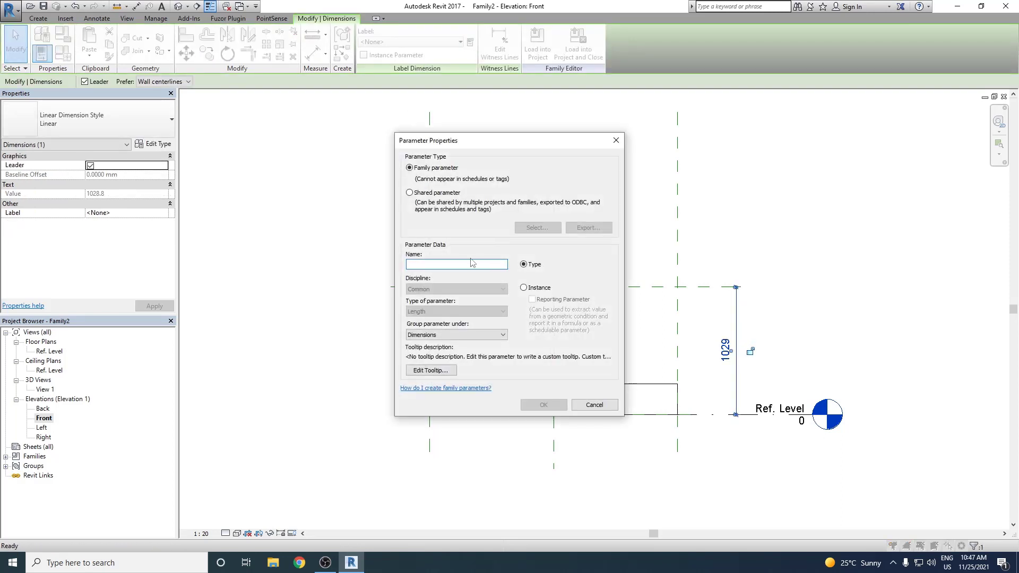
pyautogui.write('Height')
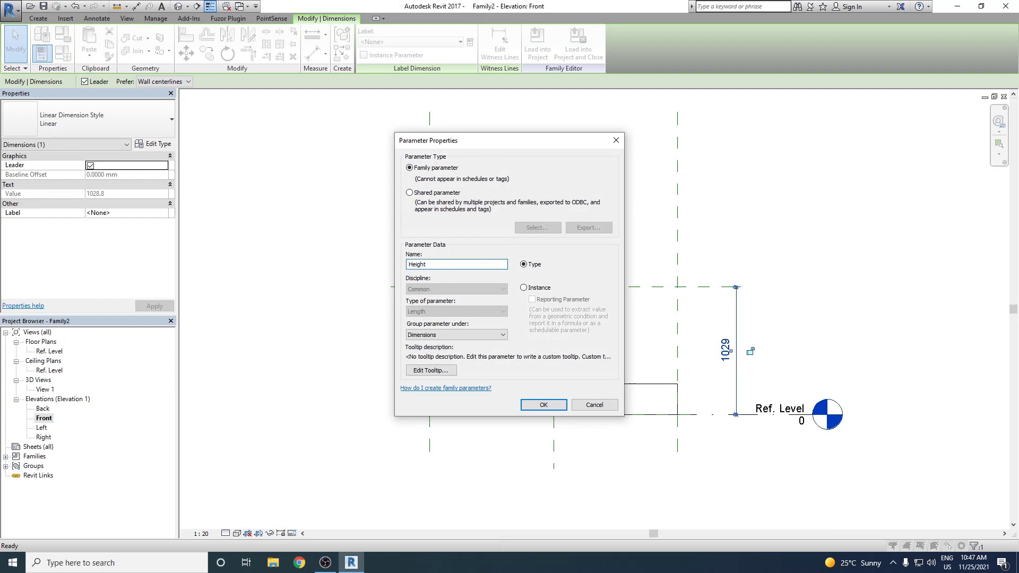
pyautogui.click(546, 405)
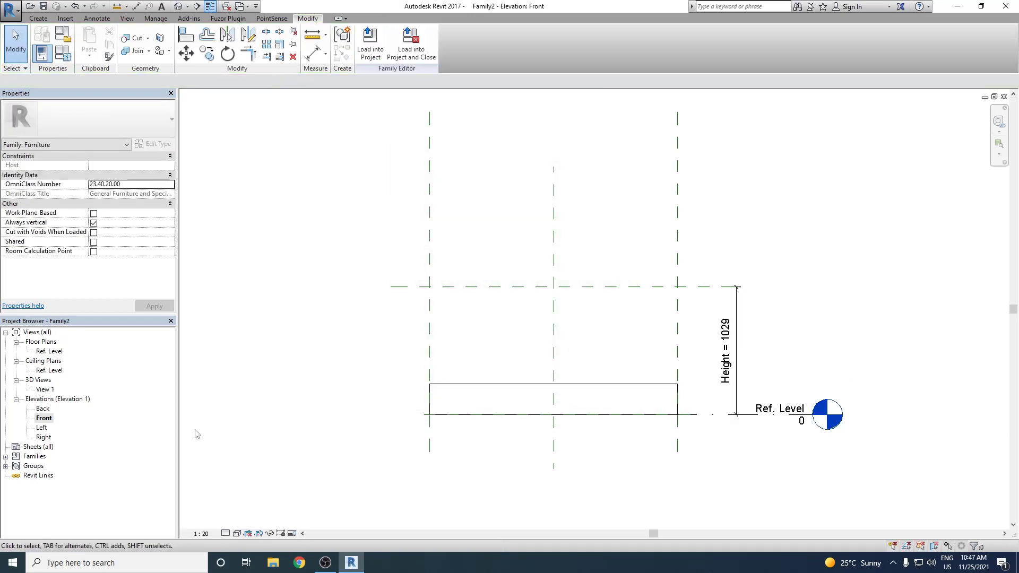
# Try the Realistic visual style in the Front elevation, and settle on the flat dark grey surface display.
pyautogui.click(237, 533)
pyautogui.click(250, 518)
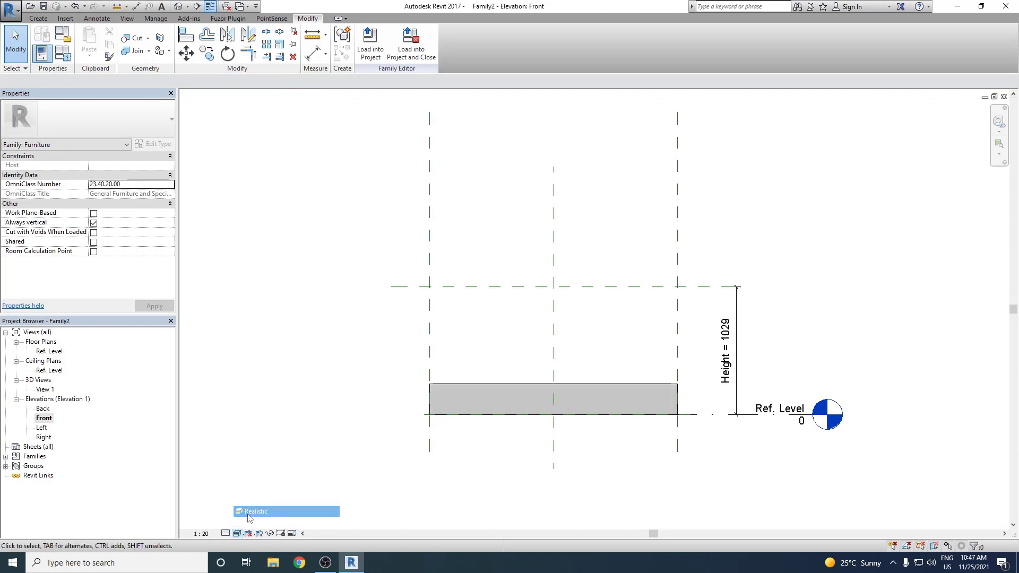
pyautogui.click(237, 534)
pyautogui.click(260, 499)
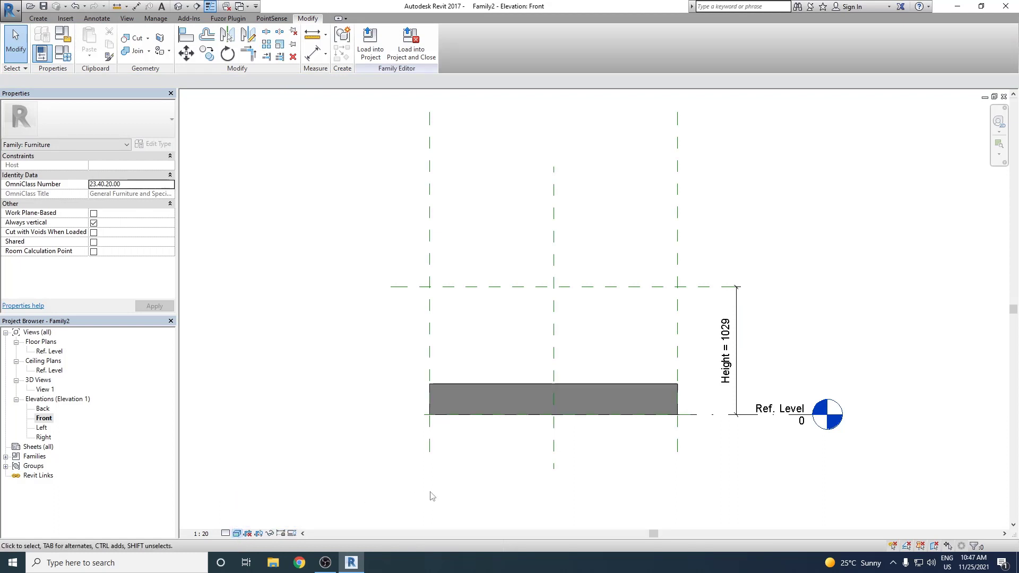
# Stretch the extrusion's top face up to the horizontal reference plane that defines the Height.
pyautogui.scroll(1, 584, 431)
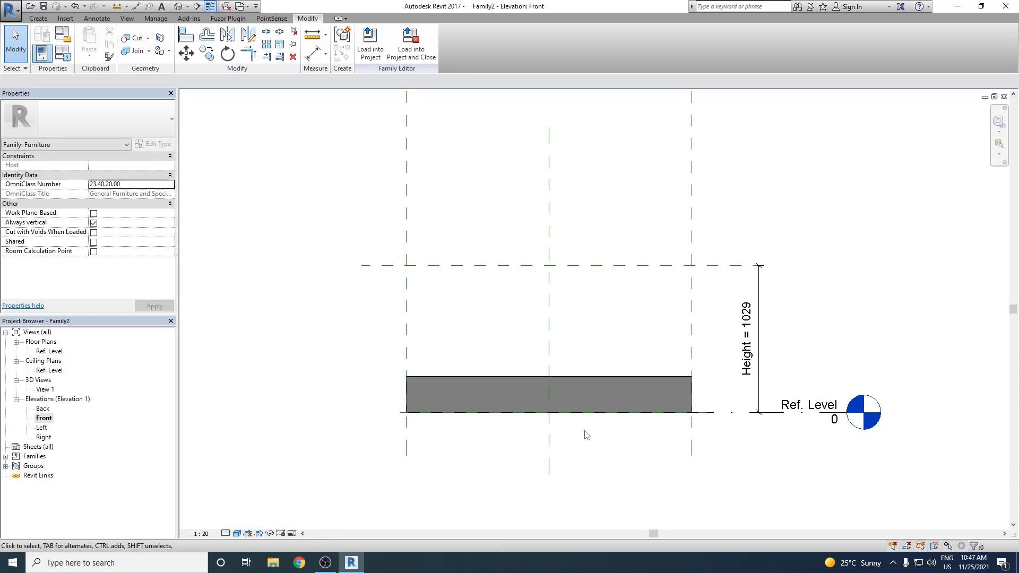
pyautogui.click(578, 376)
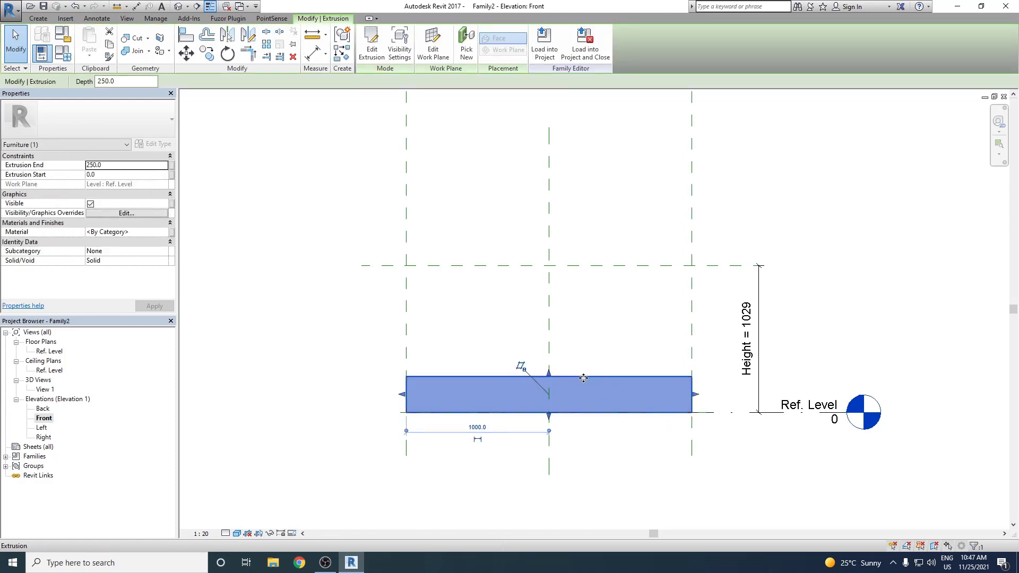
pyautogui.click(550, 378)
pyautogui.moveTo(550, 378); pyautogui.dragTo(548, 265)
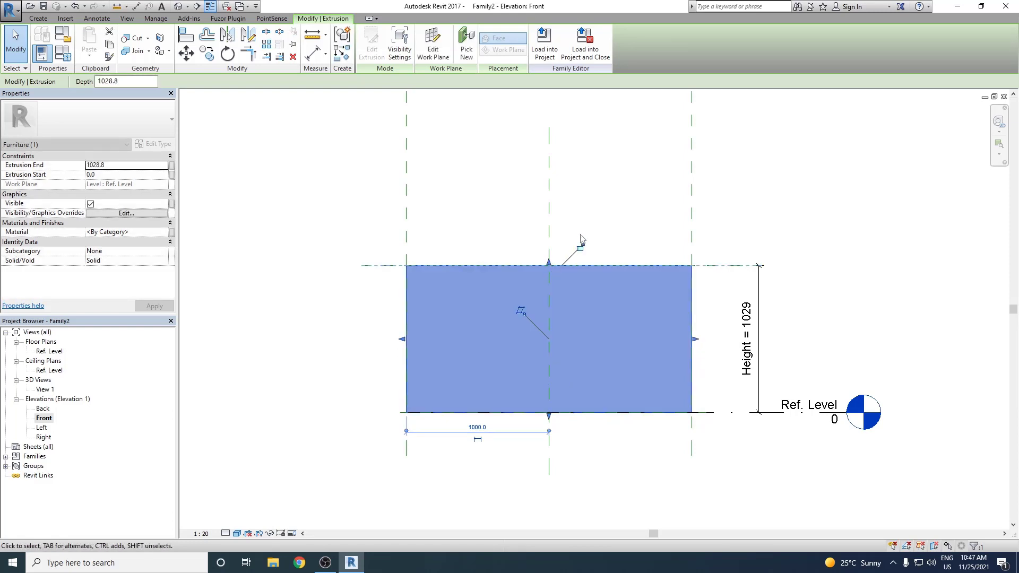
pyautogui.click(583, 229)
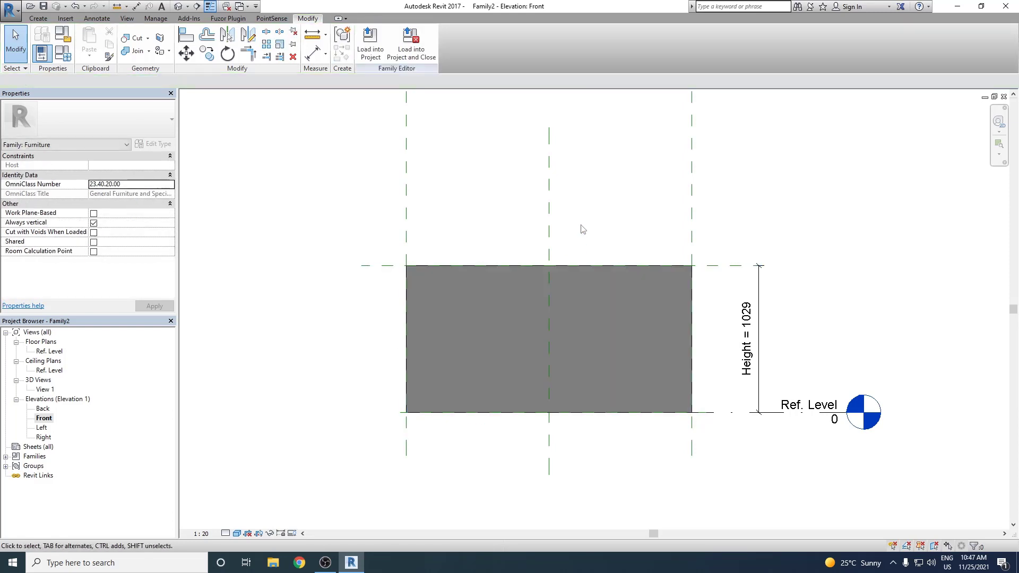
# Raise the extrusion's bottom face to just below the Height reference plane, leaving a thin tabletop slab.
pyautogui.click(548, 385)
pyautogui.moveTo(549, 415); pyautogui.dragTo(562, 282)
pyautogui.click(558, 307)
# Draw a second horizontal reference plane just below the tabletop slab, about 200 beneath the upper plane.
pyautogui.scroll(1, 595, 338)
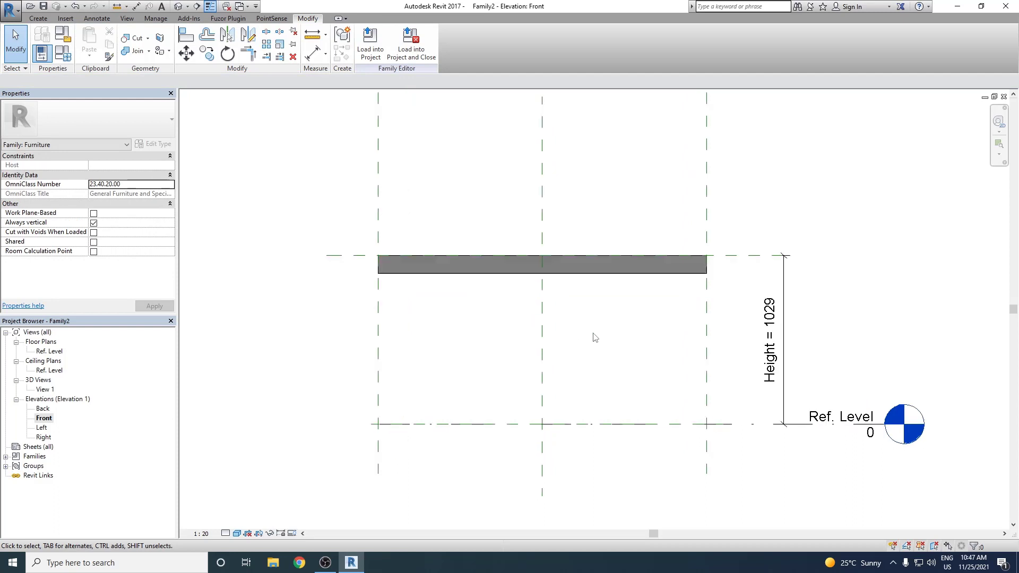
pyautogui.scroll(1, 595, 337)
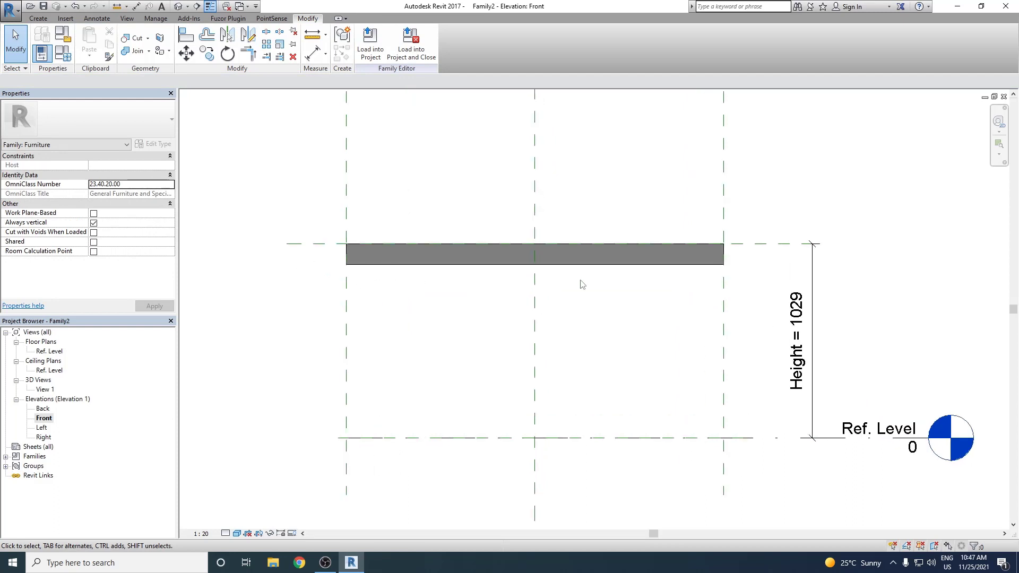
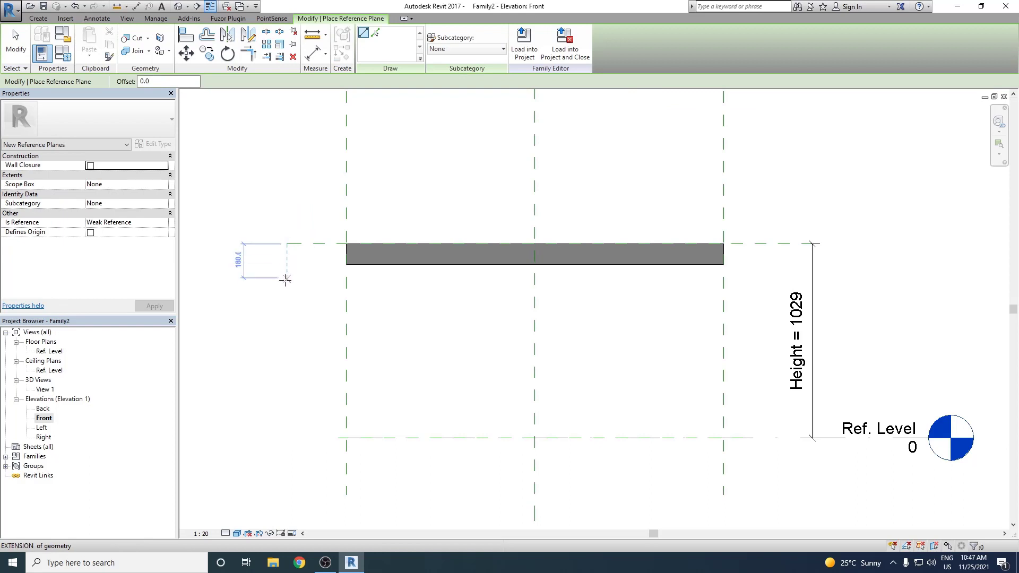
pyautogui.click(264, 281)
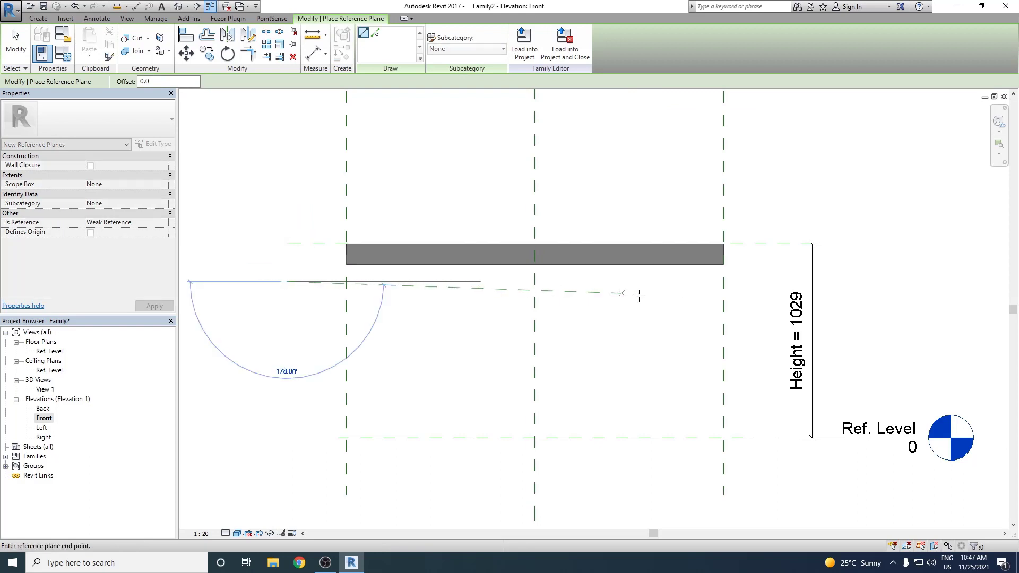
pyautogui.click(816, 281)
pyautogui.rightClick(868, 210)
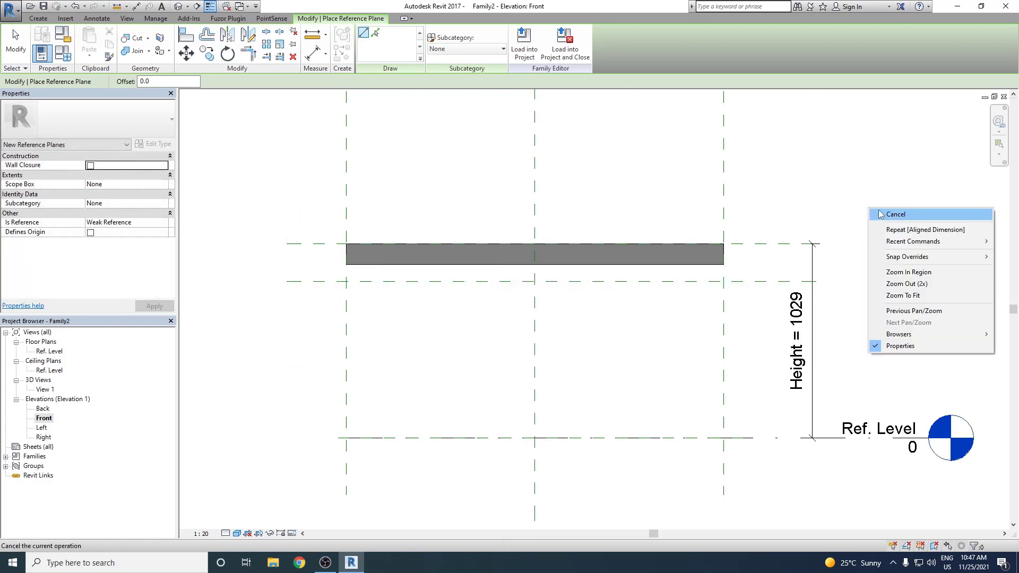
pyautogui.click(868, 210)
# Add an aligned dimension between the two horizontal reference planes around the tabletop, placed beyond their ends.
pyautogui.scroll(2, 323, 272)
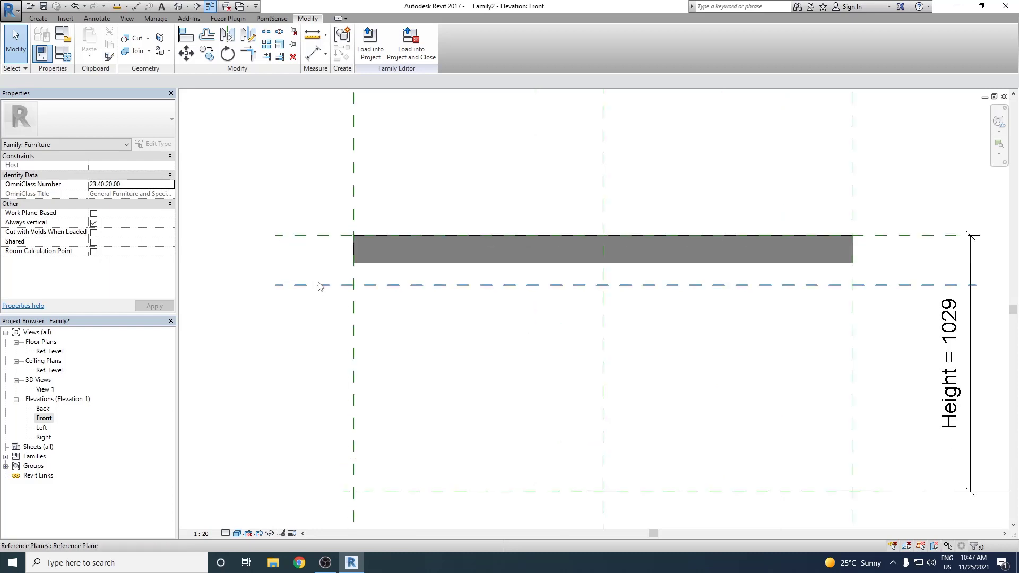
pyautogui.scroll(-1, 334, 227)
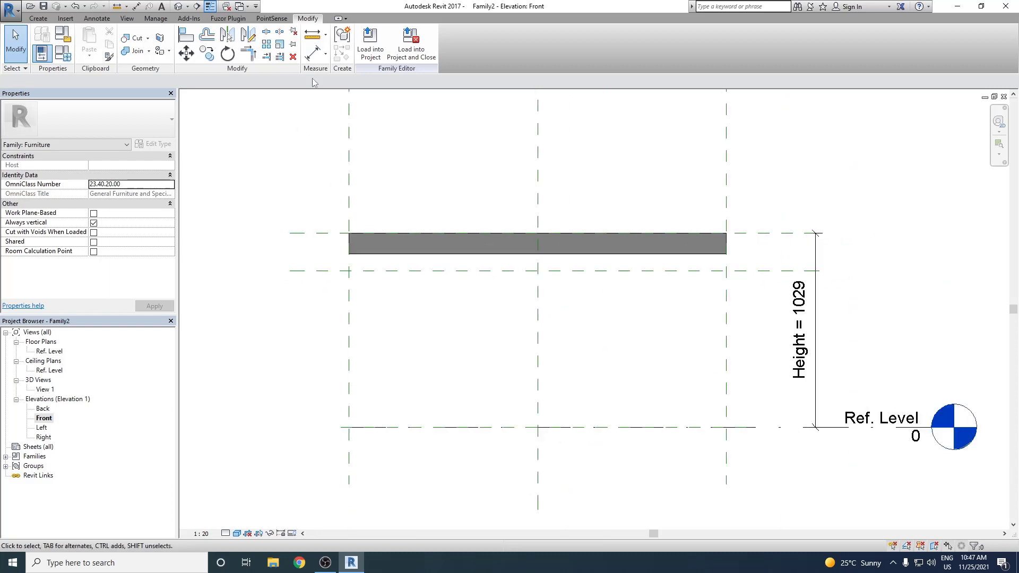
pyautogui.click(313, 53)
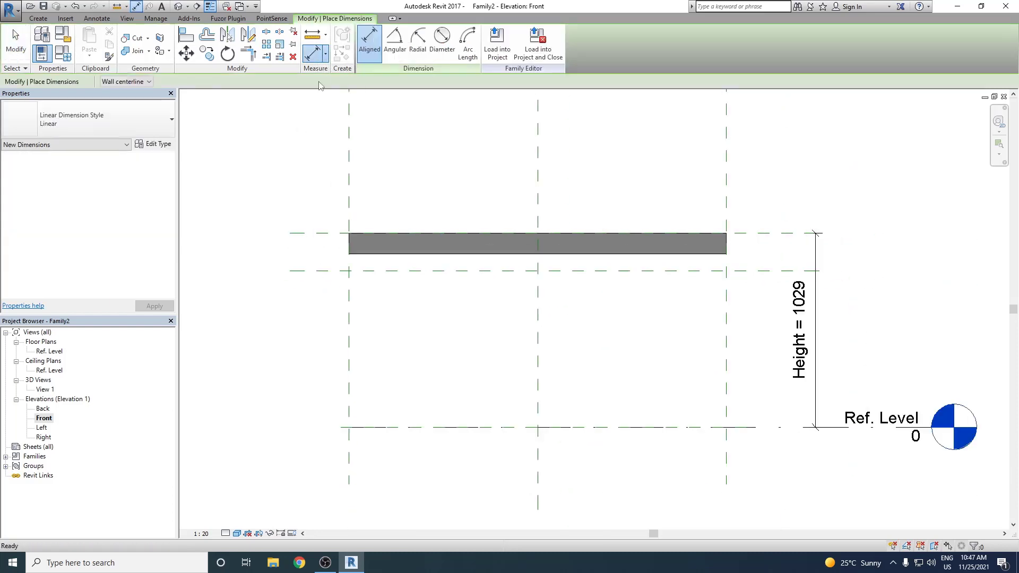
pyautogui.click(313, 234)
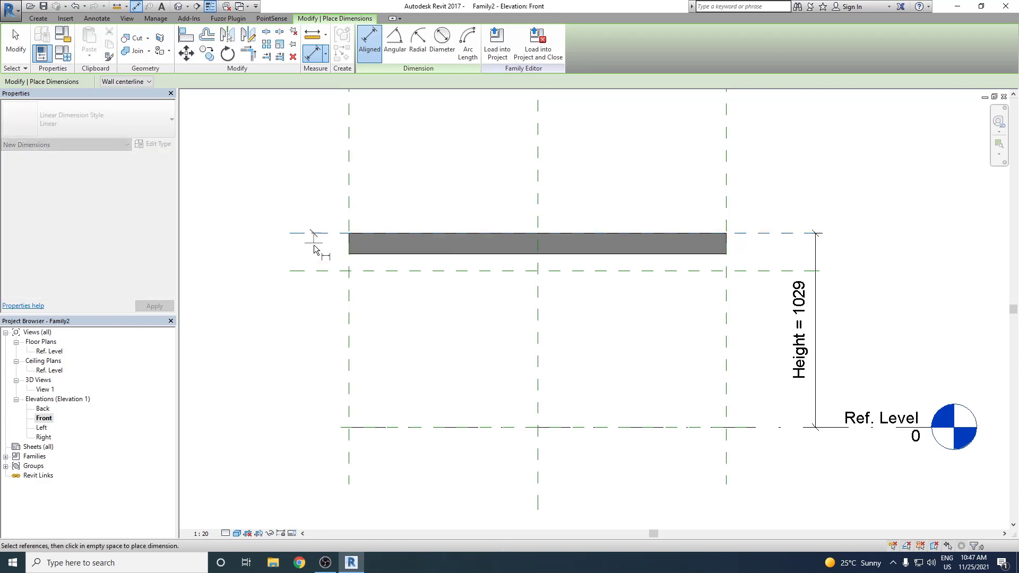
pyautogui.click(295, 272)
pyautogui.click(268, 254)
pyautogui.rightClick(270, 179)
pyautogui.click(305, 185)
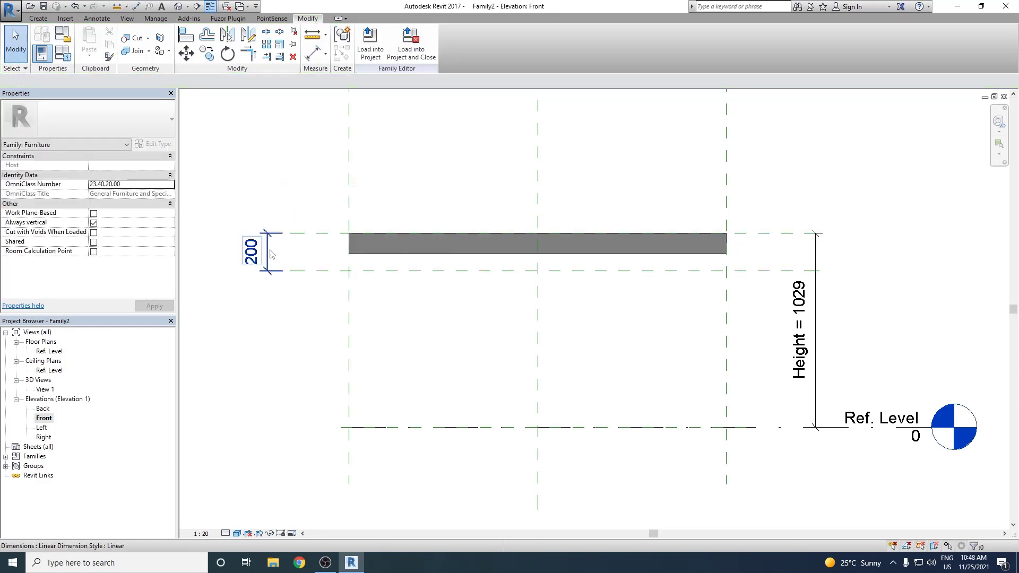
# Label the dimension between the tabletop's two horizontal planes with a new family type parameter named Table Thickness.
pyautogui.click(270, 253)
pyautogui.click(470, 42)
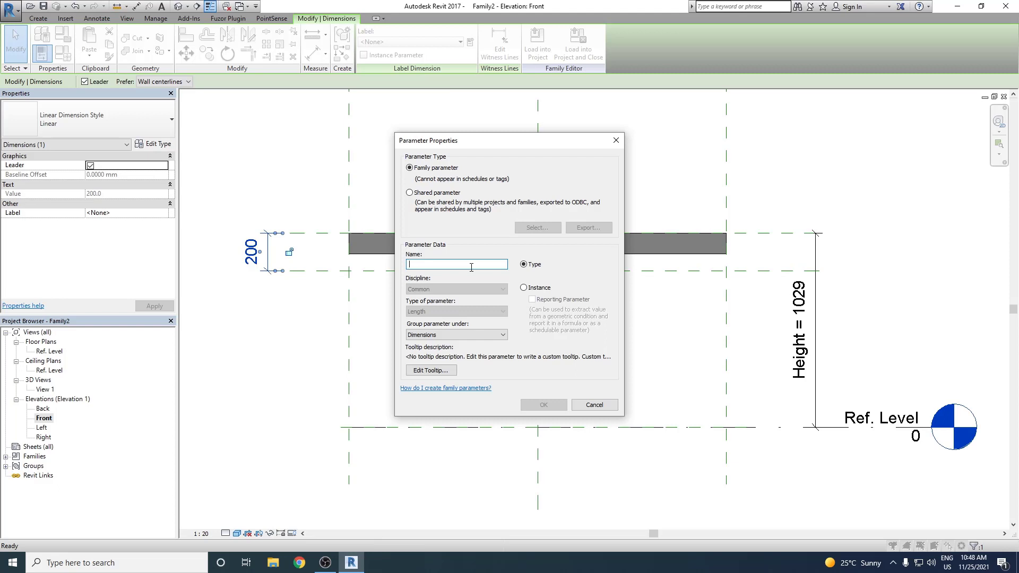
pyautogui.write('Table Thickness')
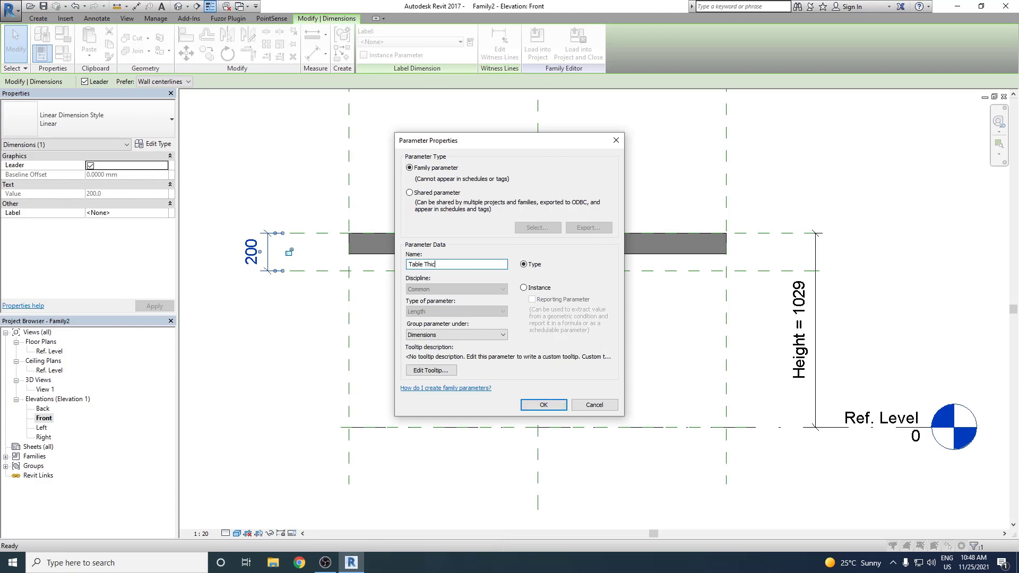
pyautogui.click(544, 409)
pyautogui.press('Escape')
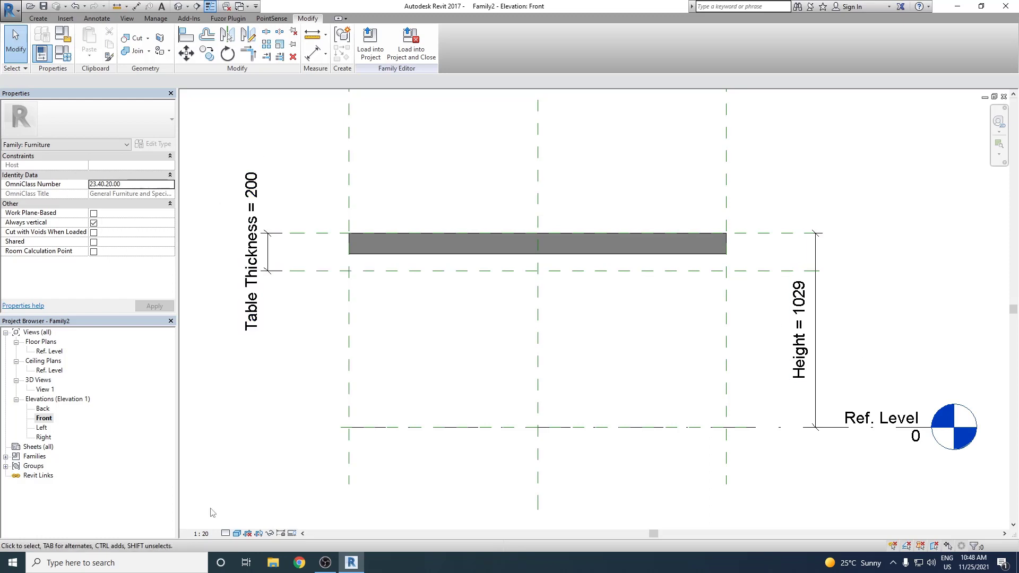
# Set the Front elevation's view scale to 1 : 10.
pyautogui.click(204, 533)
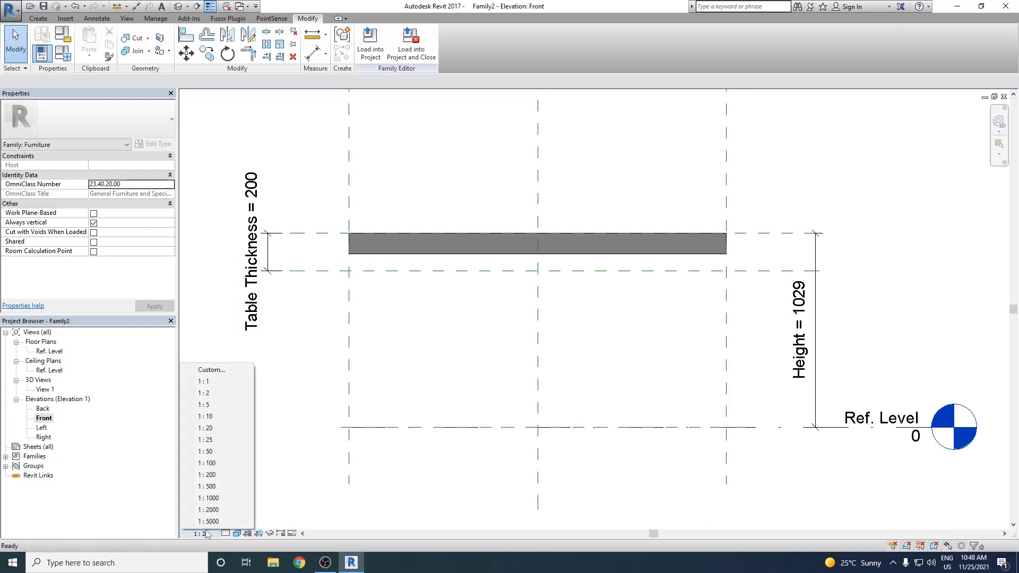
pyautogui.click(222, 417)
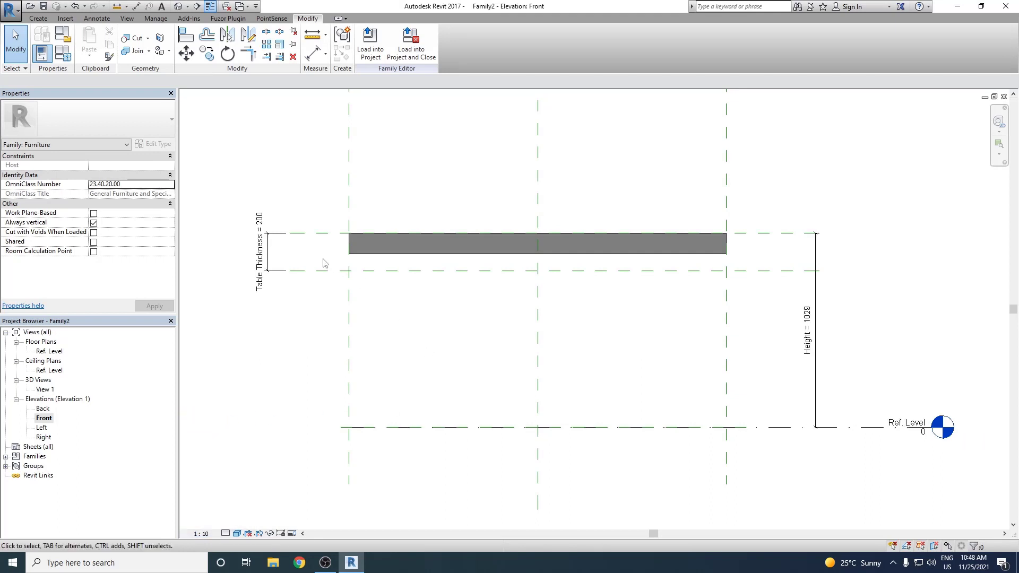
# Set the Table Thickness dimension to 100.
pyautogui.click(261, 249)
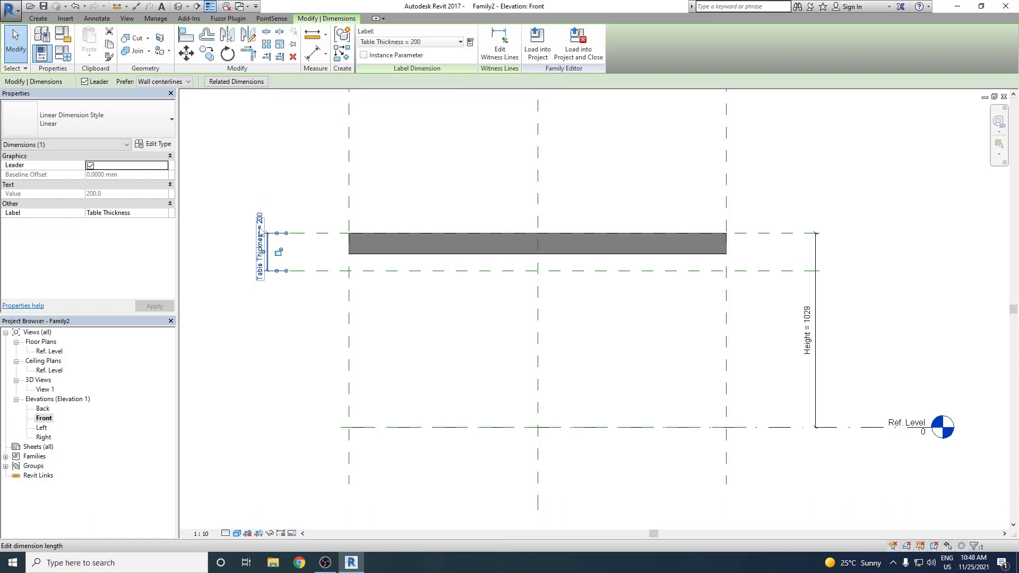
pyautogui.click(261, 232)
pyautogui.write('100')
pyautogui.press('Return')
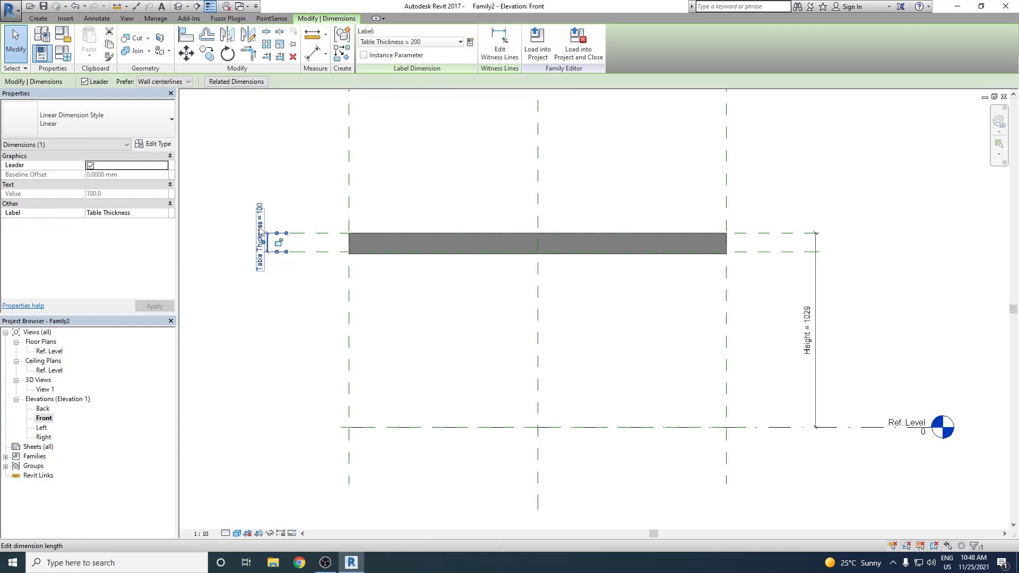
pyautogui.click(444, 309)
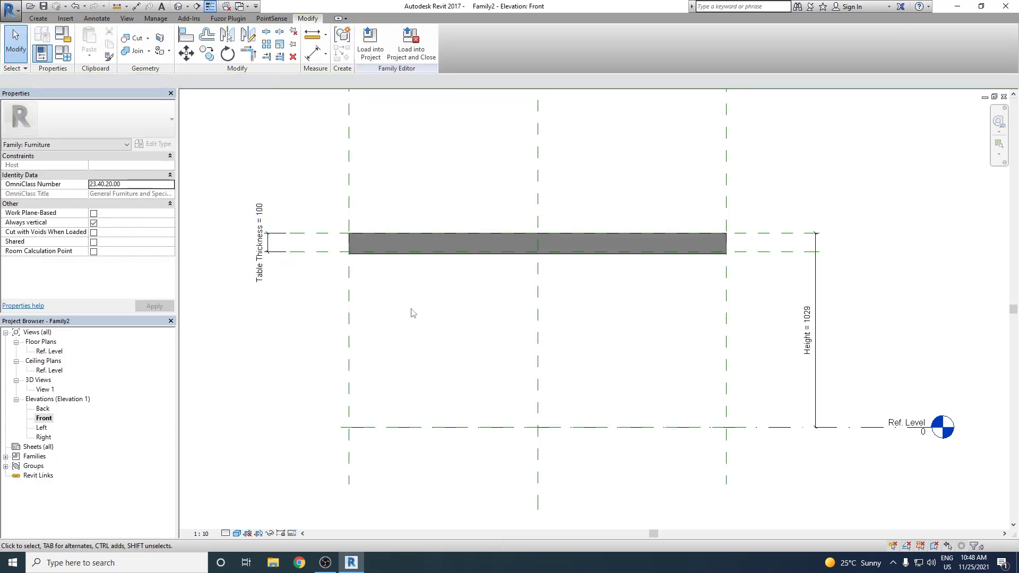
# Snap the tabletop extrusion's bottom face to the lower horizontal reference plane and lock it there.
pyautogui.click(353, 243)
pyautogui.scroll(2, 539, 258)
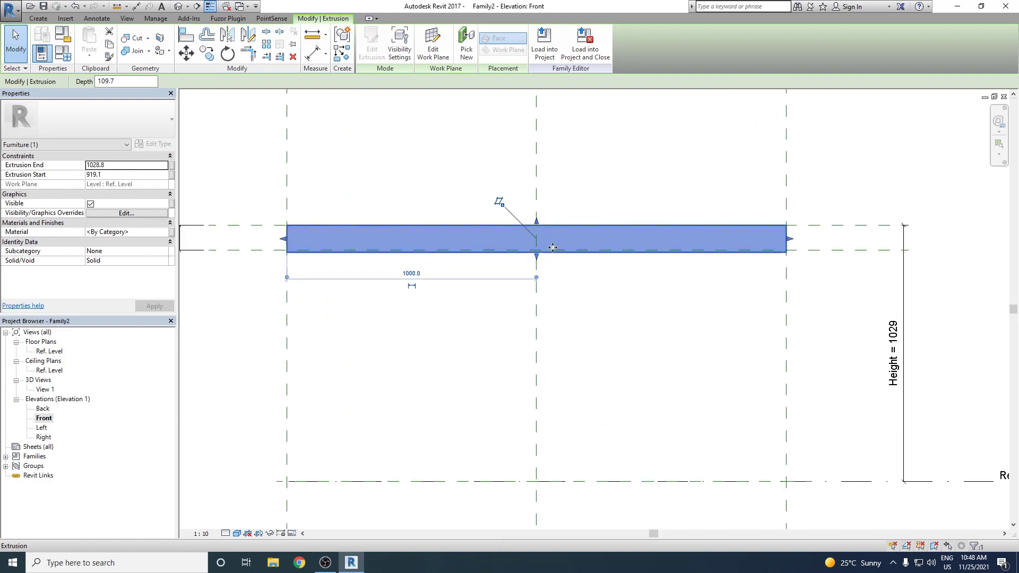
pyautogui.moveTo(539, 257); pyautogui.dragTo(539, 245)
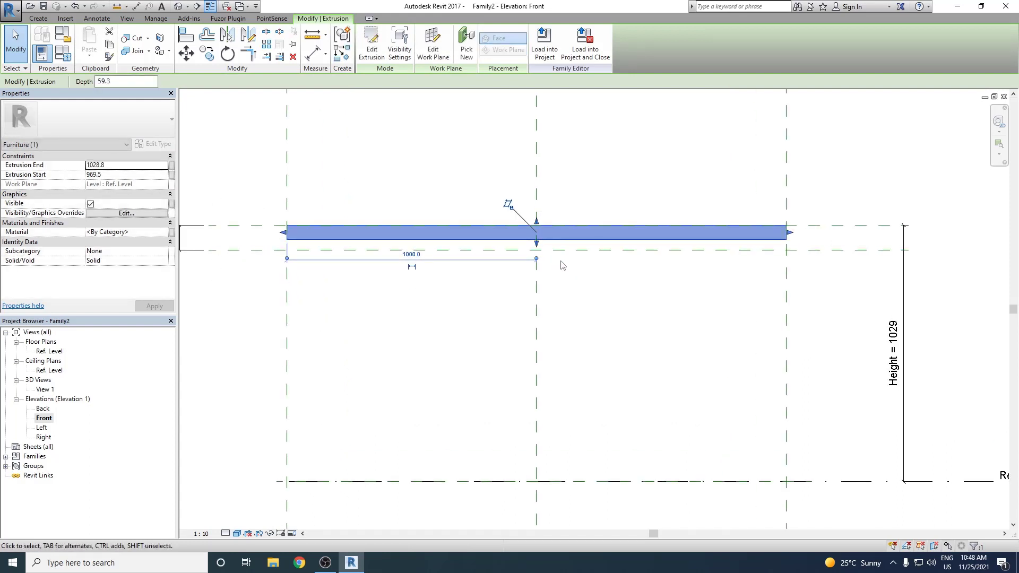
pyautogui.scroll(-1, 588, 297)
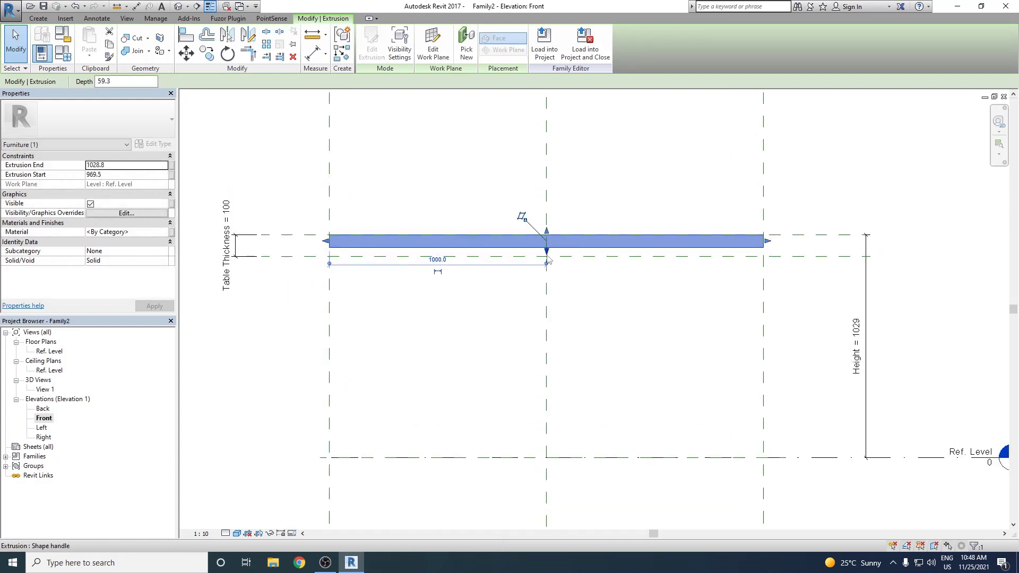
pyautogui.moveTo(547, 256); pyautogui.dragTo(546, 259)
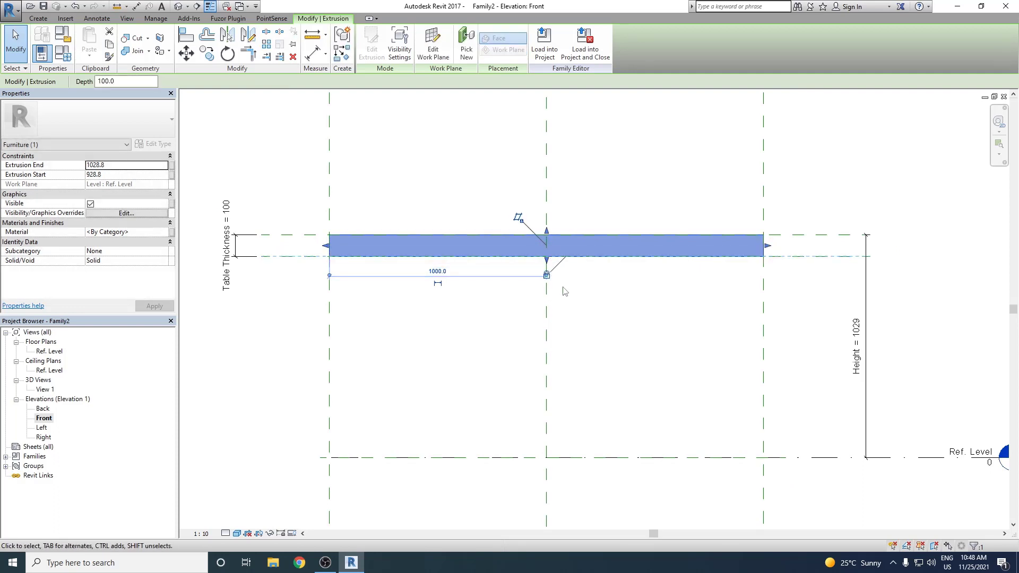
pyautogui.scroll(1, 557, 243)
pyautogui.scroll(-1, 557, 243)
pyautogui.scroll(1, 594, 246)
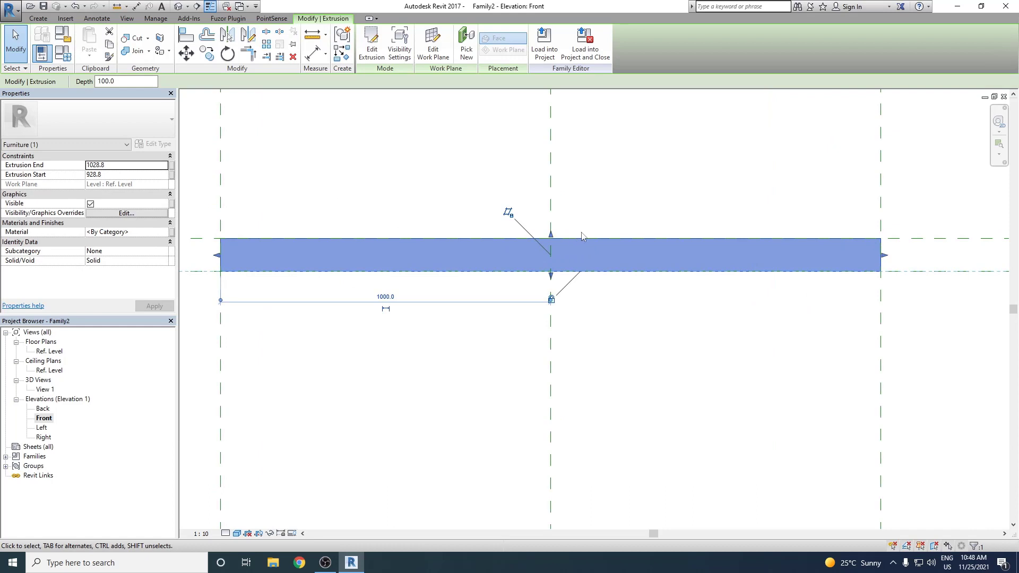
# Align the tabletop extrusion's top face with the upper horizontal reference plane and lock it.
pyautogui.scroll(-1, 566, 250)
pyautogui.scroll(1, 566, 235)
pyautogui.moveTo(561, 234)
pyautogui.mouseDown()
pyautogui.moveTo(567, 253)
pyautogui.moveTo(558, 232)
pyautogui.mouseUp()
pyautogui.scroll(2, 558, 235)
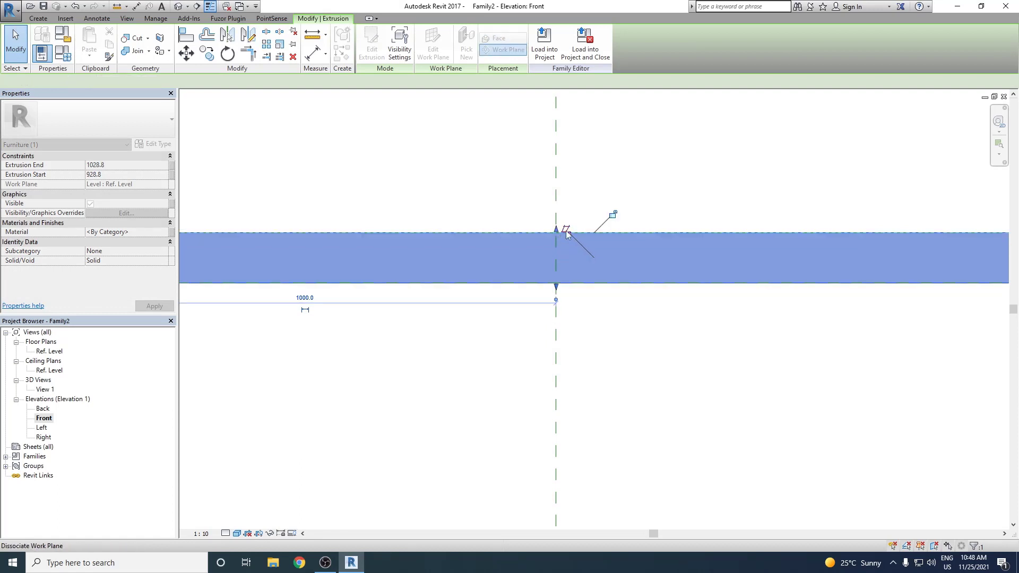
pyautogui.click(614, 214)
pyautogui.press('Escape')
pyautogui.scroll(-3, 589, 245)
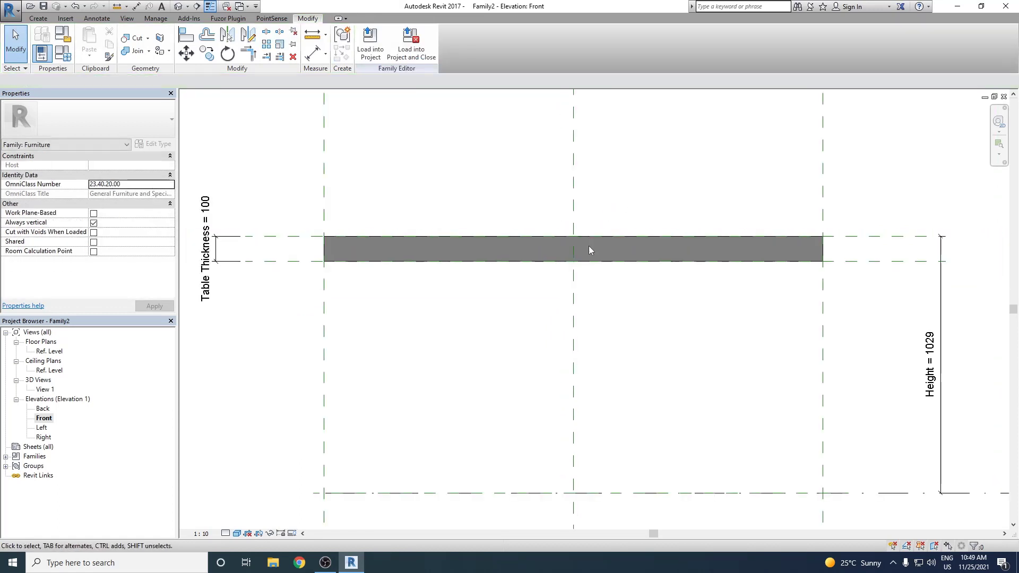
# Set the Height dimension between the reference level and the tabletop's upper plane to 800.
pyautogui.scroll(1, 722, 324)
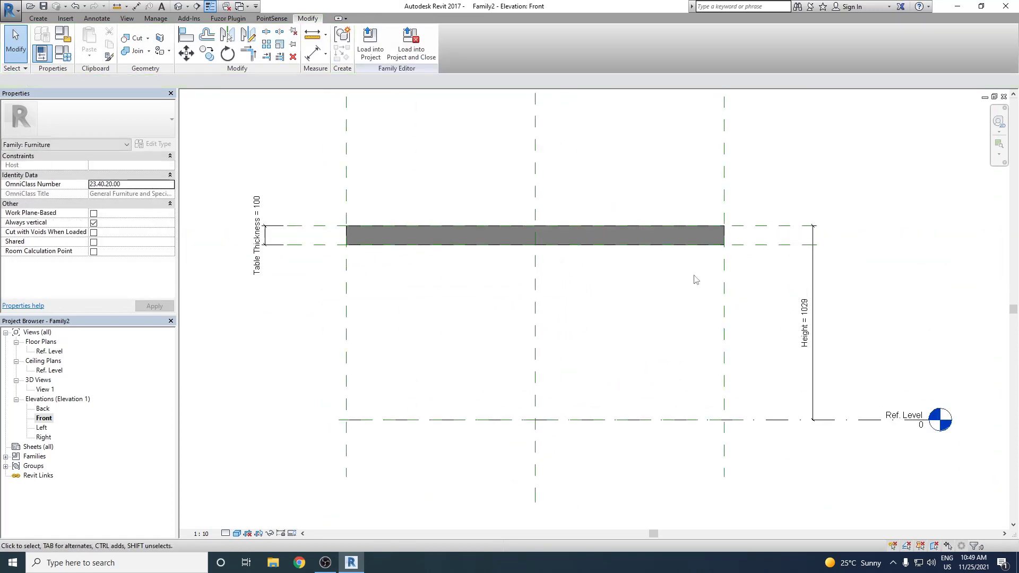
pyautogui.moveTo(694, 277); pyautogui.dragTo(567, 282, button='middle')
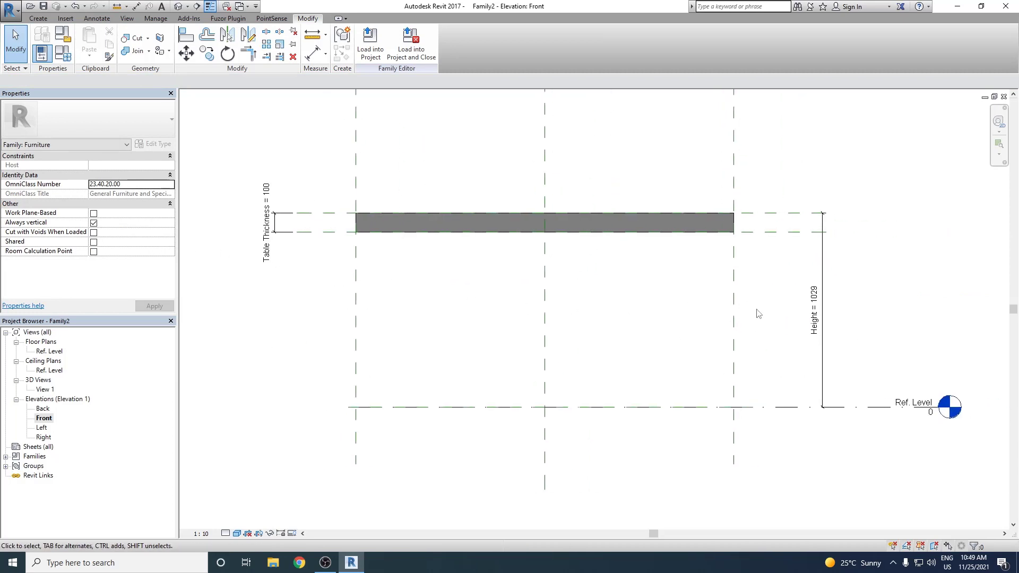
pyautogui.click(815, 319)
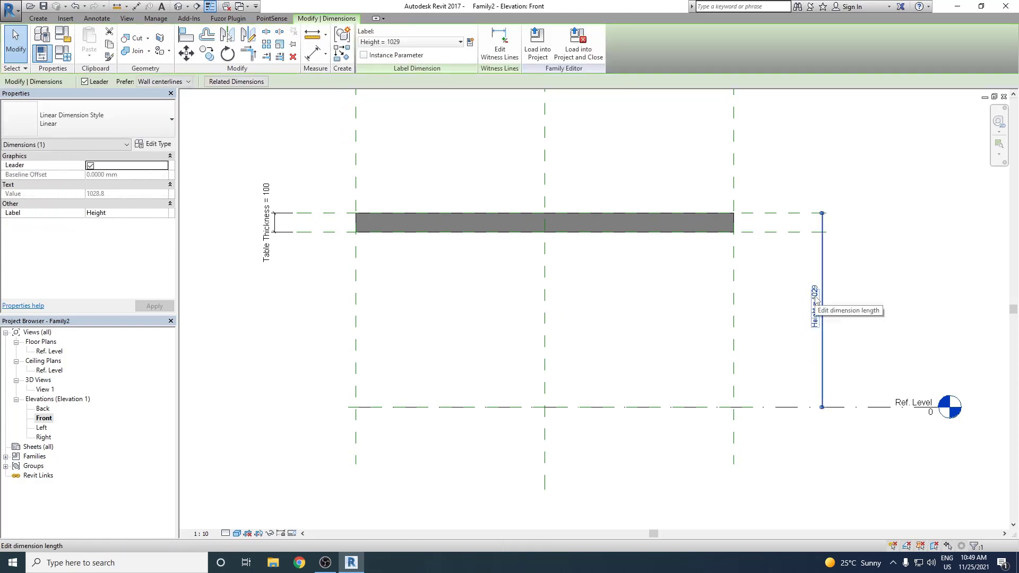
pyautogui.click(816, 300)
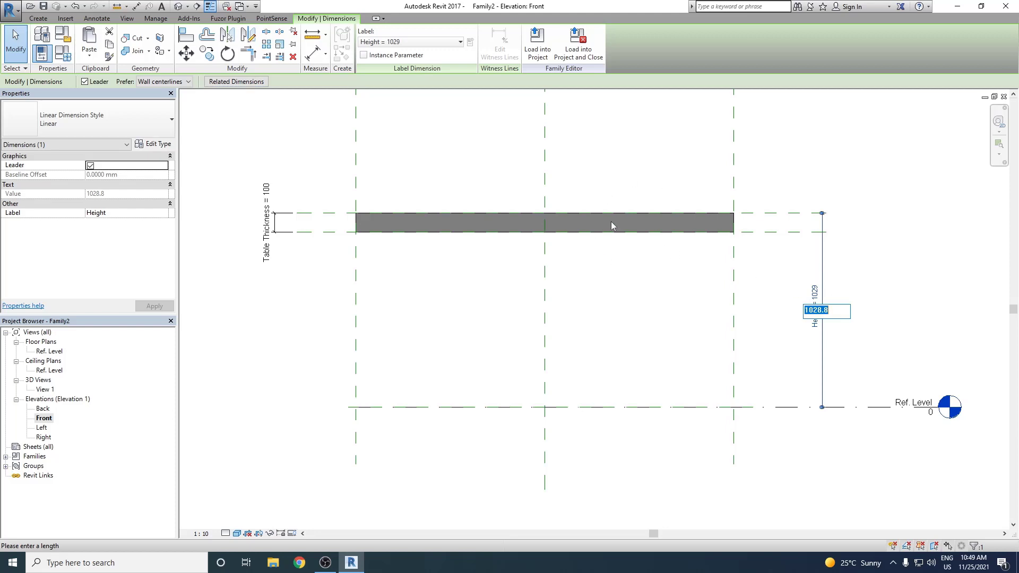
pyautogui.write('800')
pyautogui.press('Return')
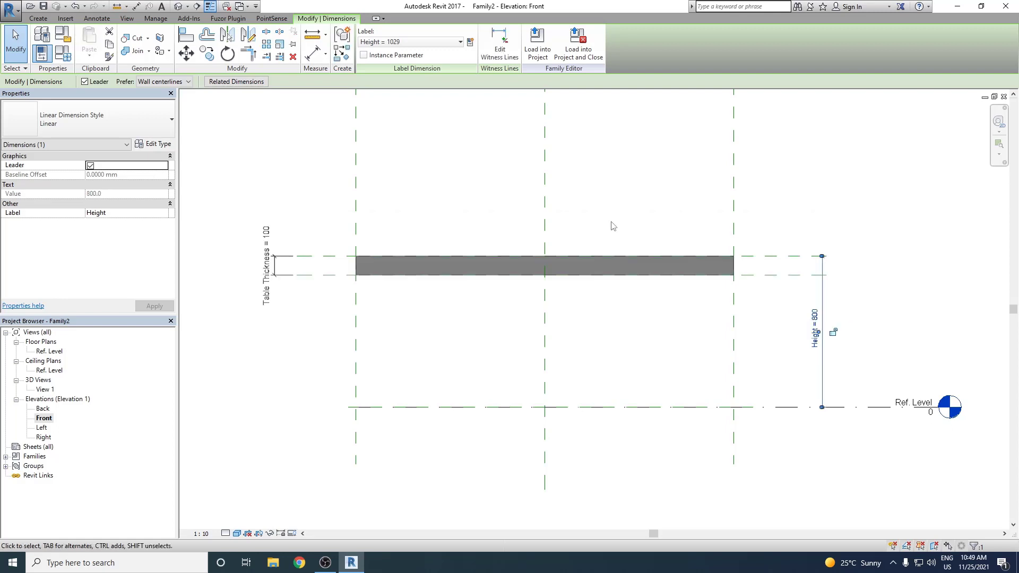
pyautogui.click(465, 204)
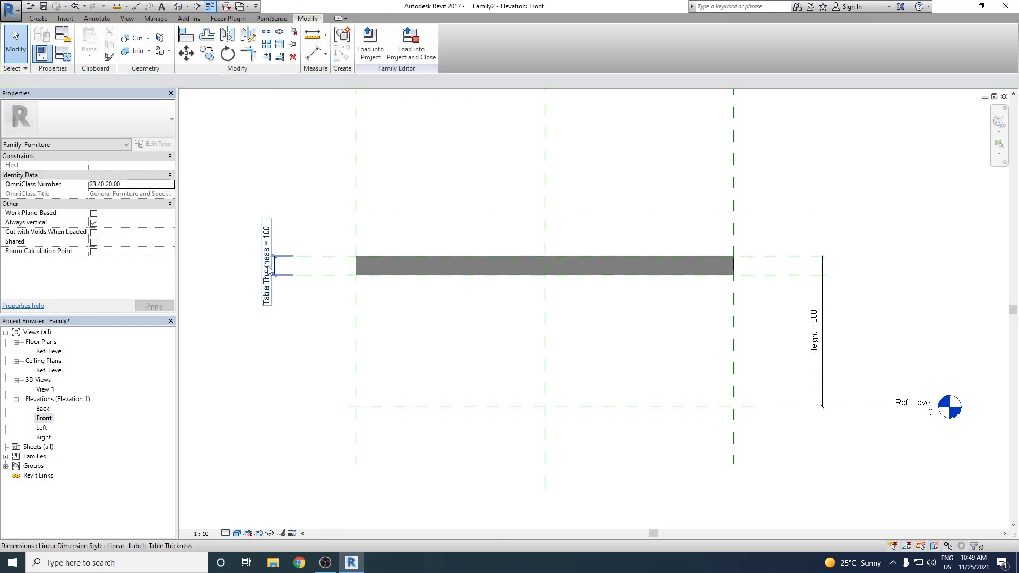
# Set the Table Thickness dimension to 50.
pyautogui.click(270, 246)
pyautogui.click(270, 245)
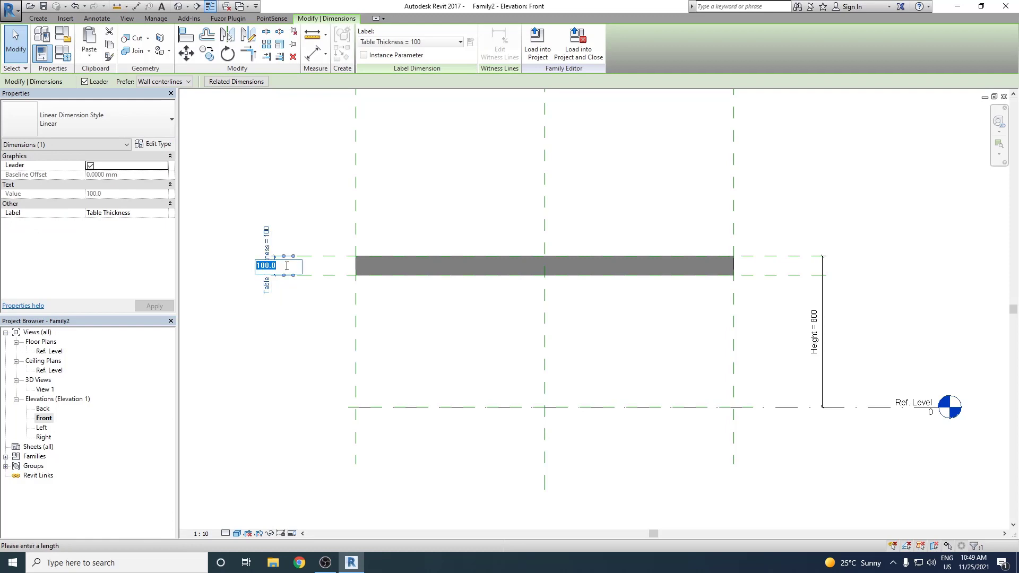
pyautogui.write('50')
pyautogui.press('Return')
pyautogui.click(455, 338)
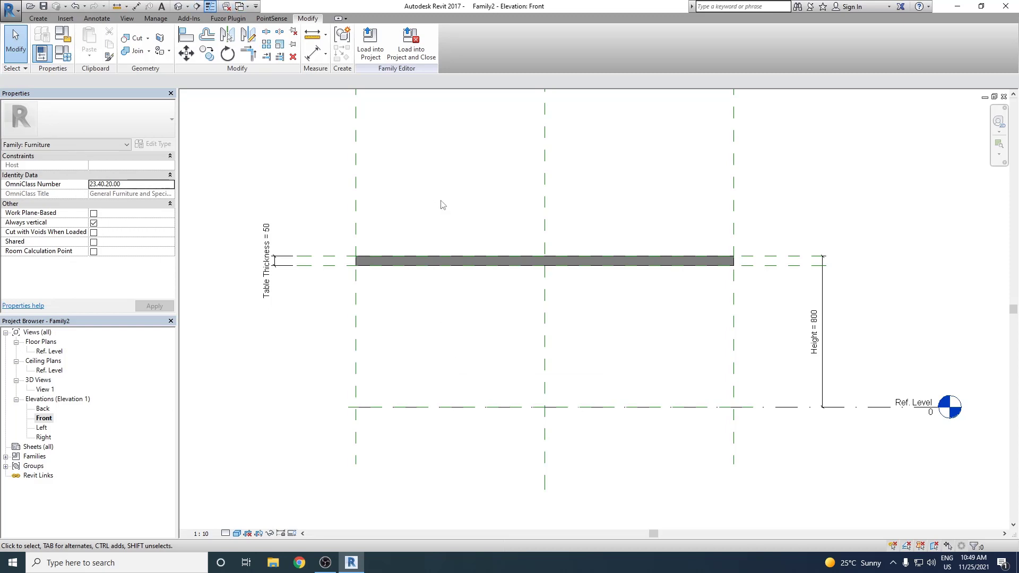
# Open the Ref. Level floor plan and set its visual style to Consistent Colors.
pyautogui.doubleClick(50, 352)
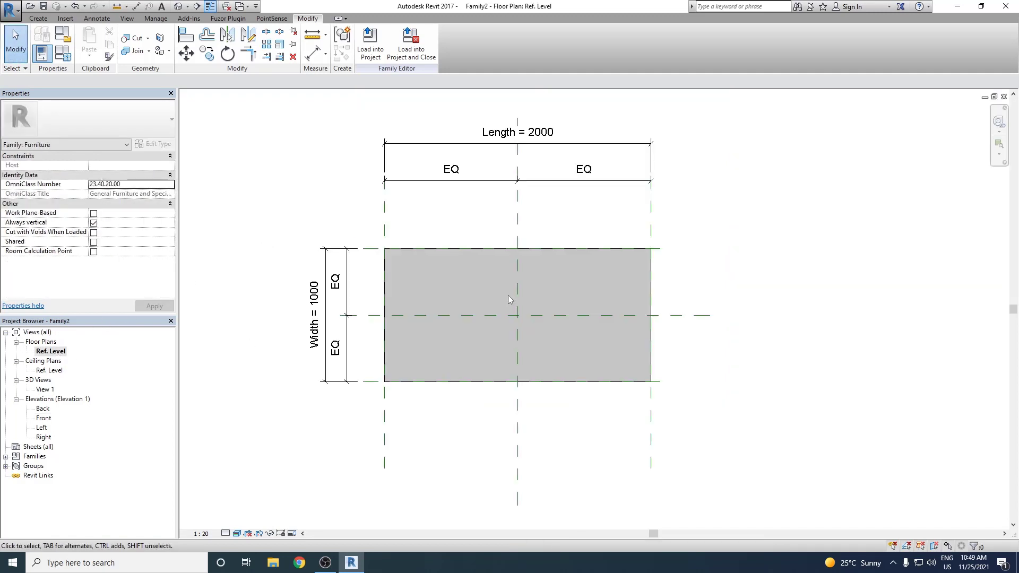
pyautogui.click(236, 534)
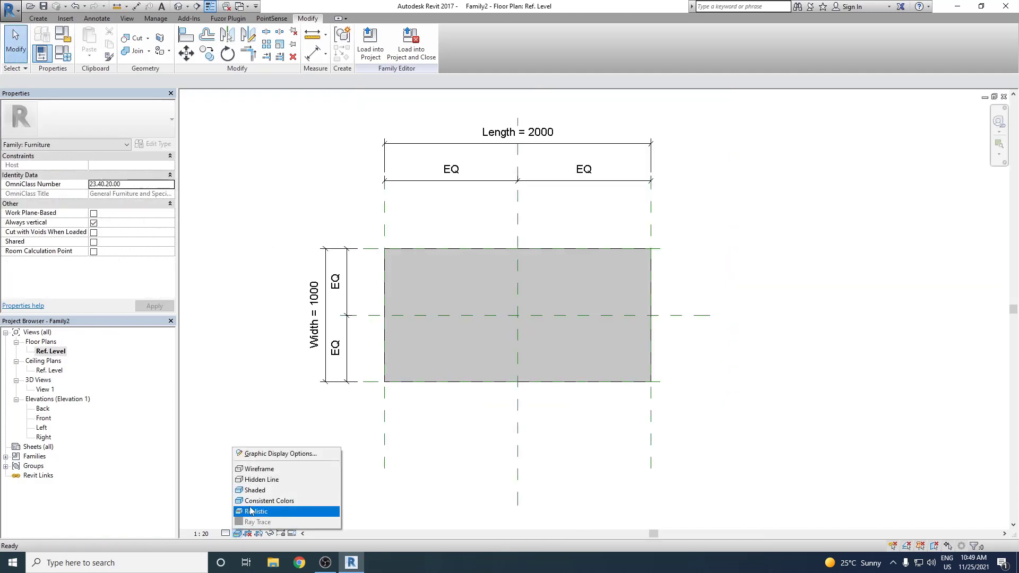
pyautogui.click(268, 501)
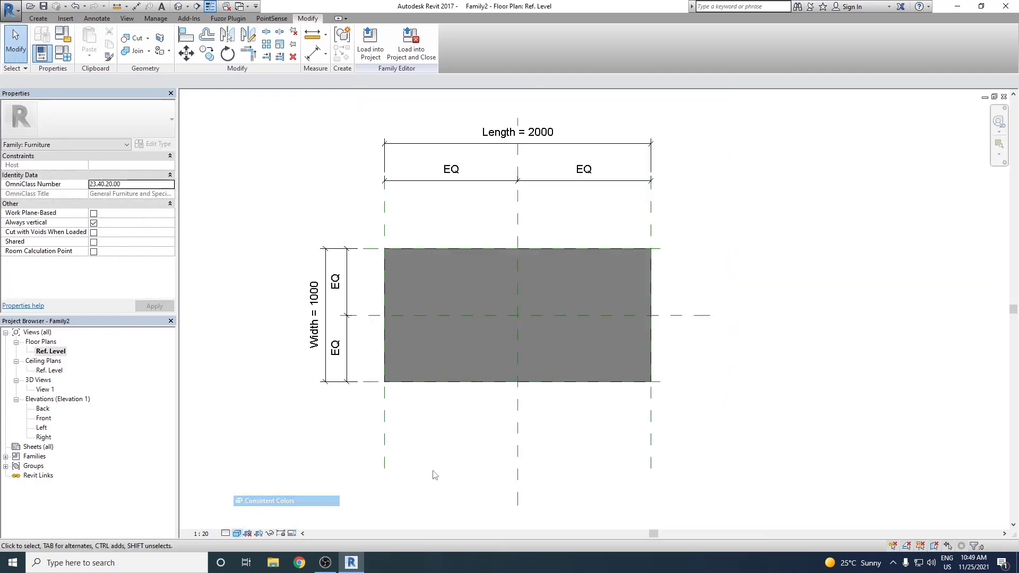
# Set the tabletop's Length dimension to 1500 in the floor plan.
pyautogui.click(545, 135)
pyautogui.click(526, 132)
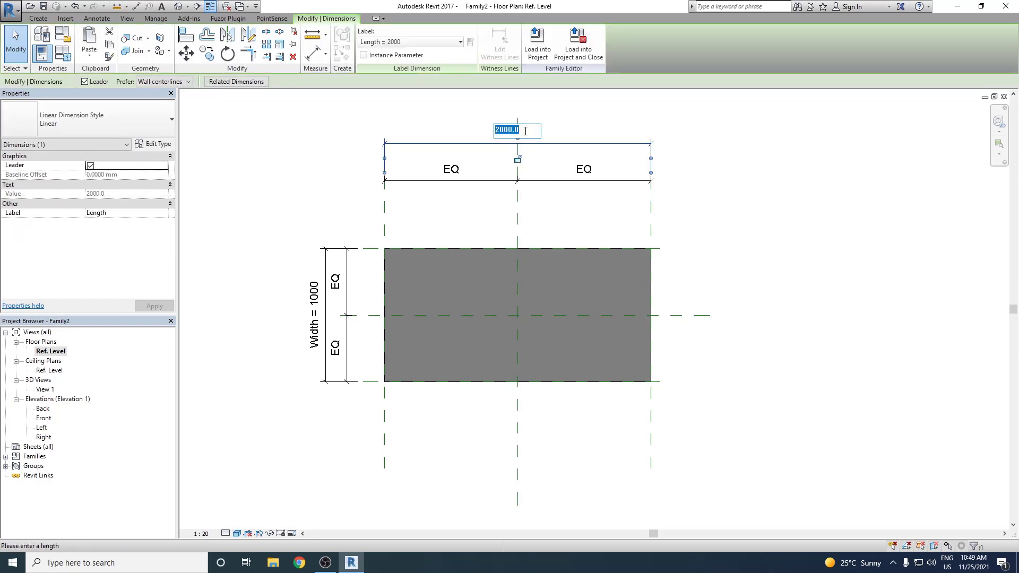
pyautogui.write('1500')
pyautogui.press('Return')
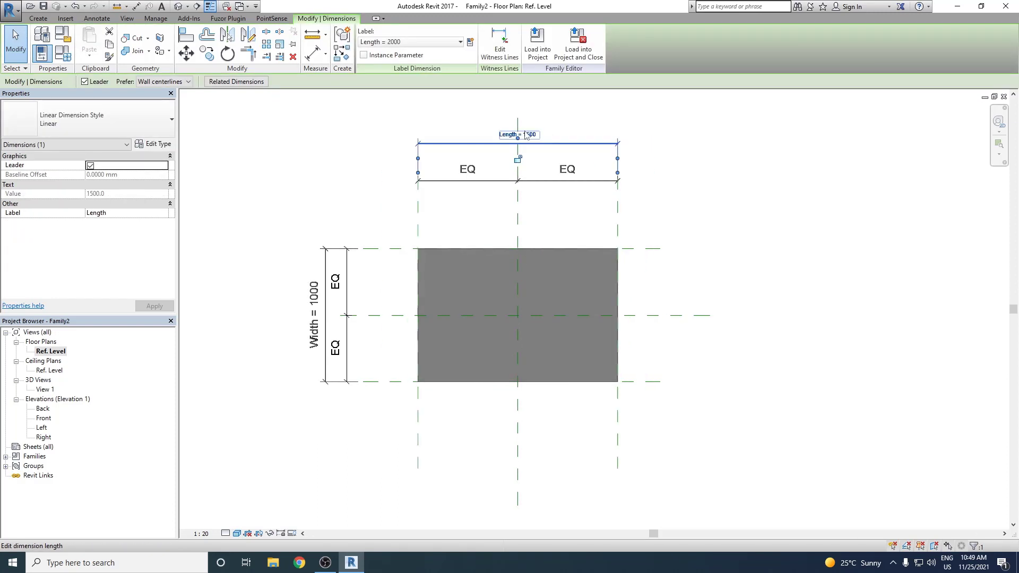
pyautogui.press('Escape')
# Set the tabletop's Width dimension to 500 in the floor plan.
pyautogui.click(317, 311)
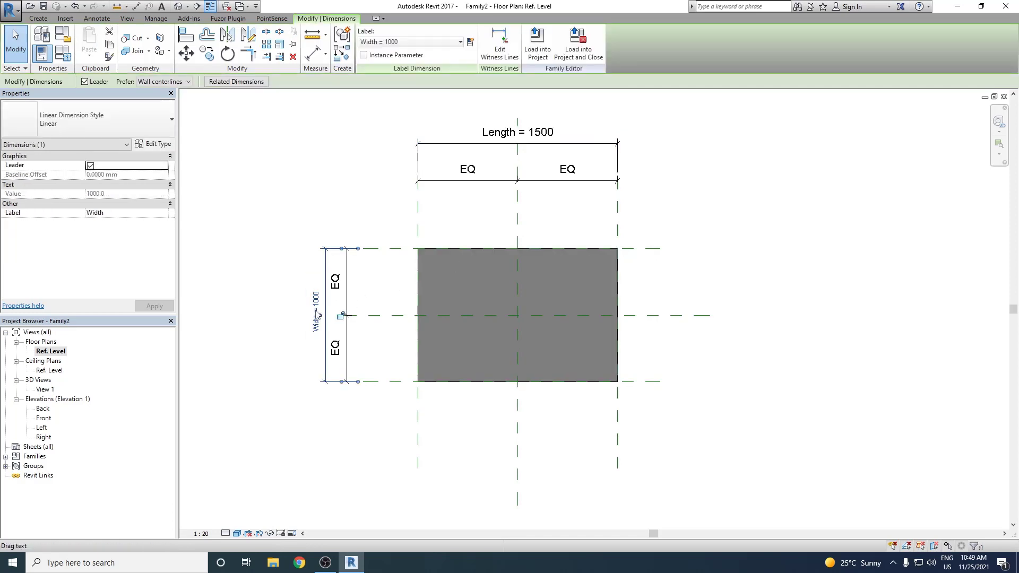
pyautogui.click(318, 303)
pyautogui.write('500')
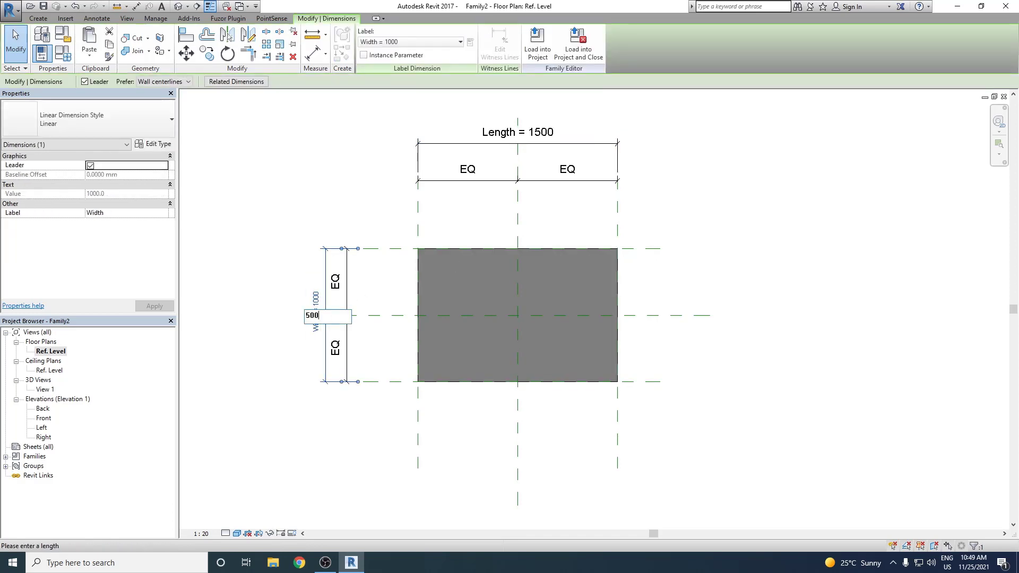
pyautogui.press('Return')
pyautogui.click(754, 342)
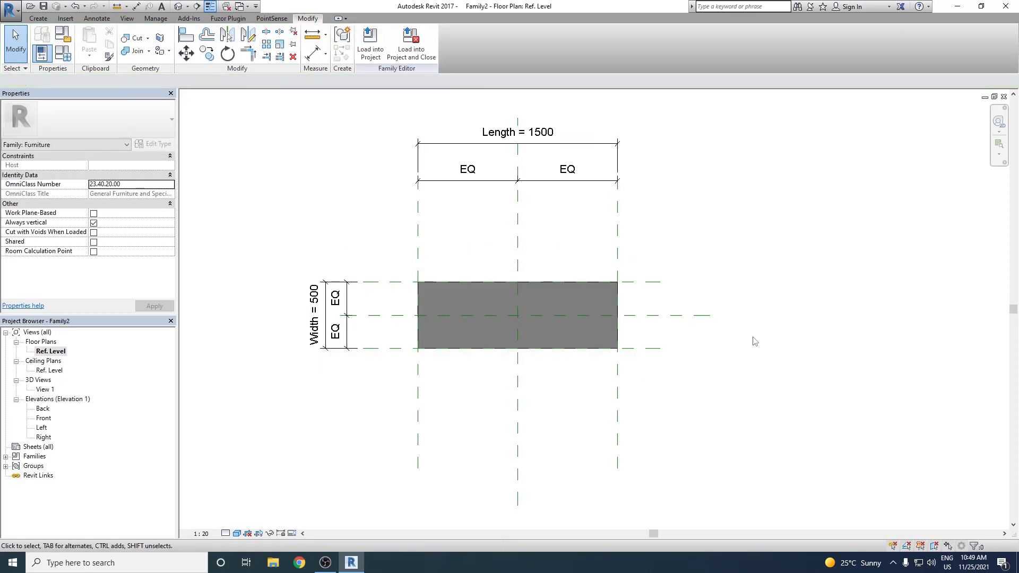
# Undo the last Width and Length changes.
pyautogui.hotkey('ctrl', 'z')
pyautogui.hotkey('ctrl', 'z')
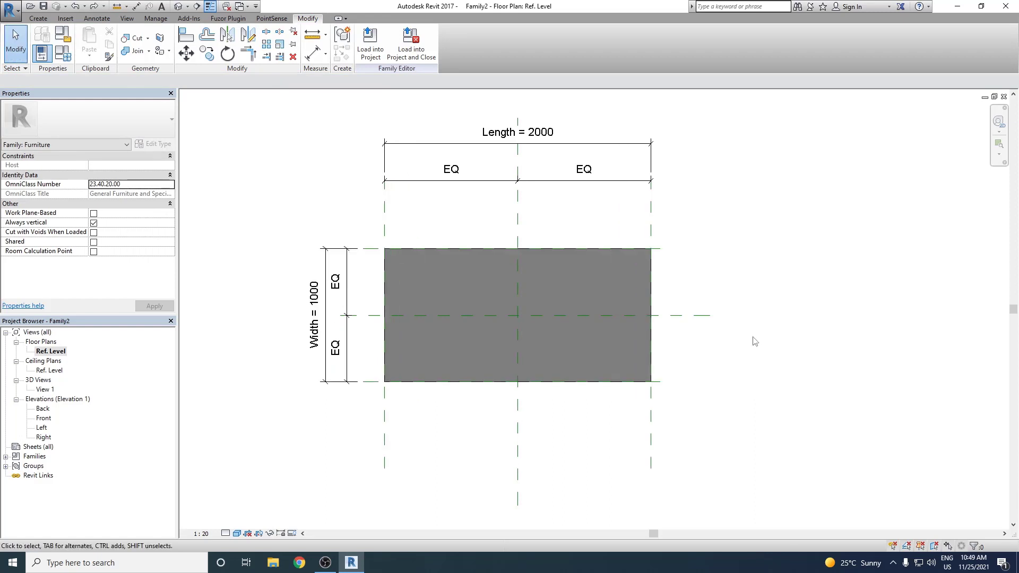
# Open the default 3D view and switch it to a visual style with filled surfaces.
pyautogui.click(178, 6)
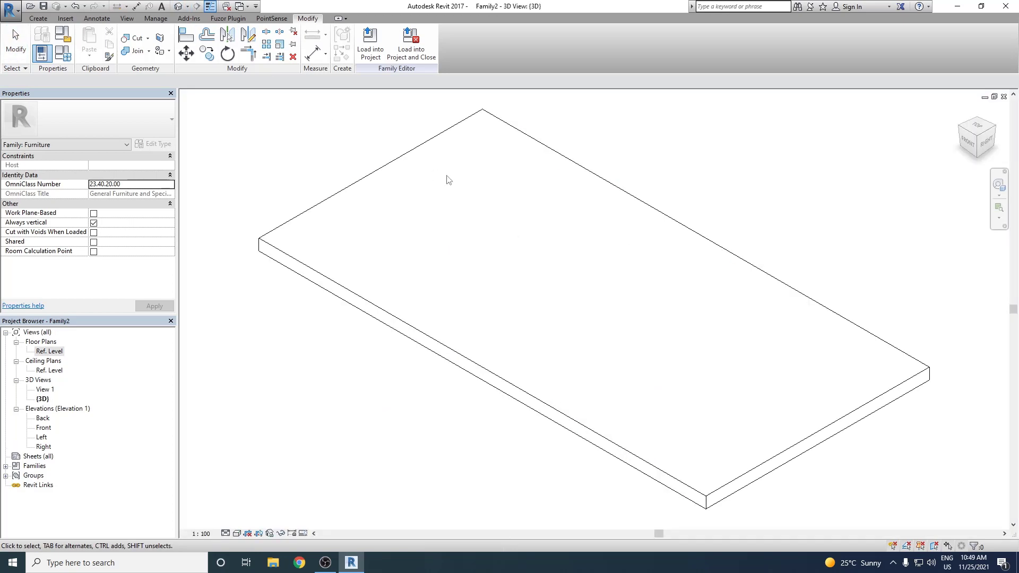
pyautogui.click(237, 533)
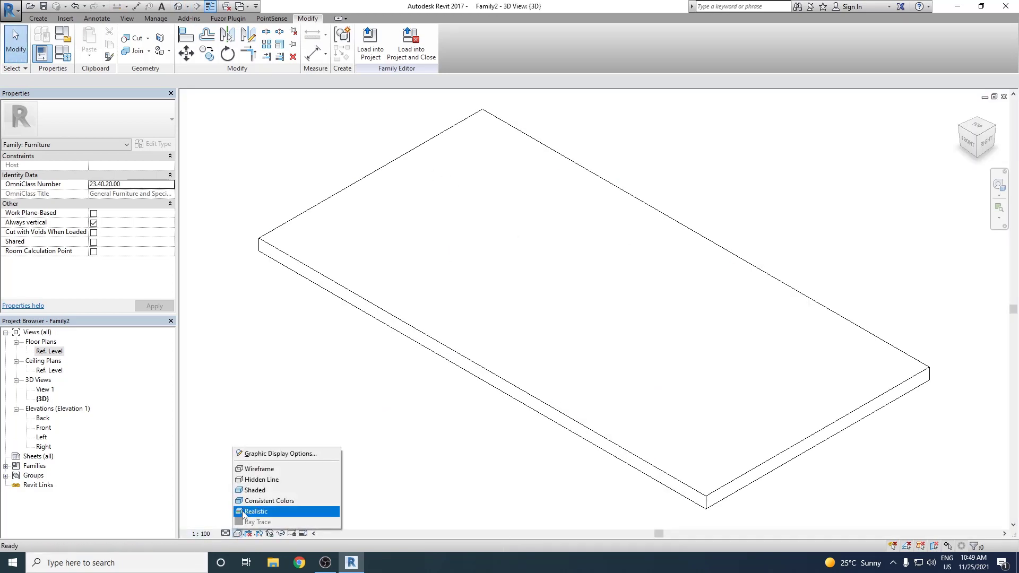
pyautogui.click(281, 508)
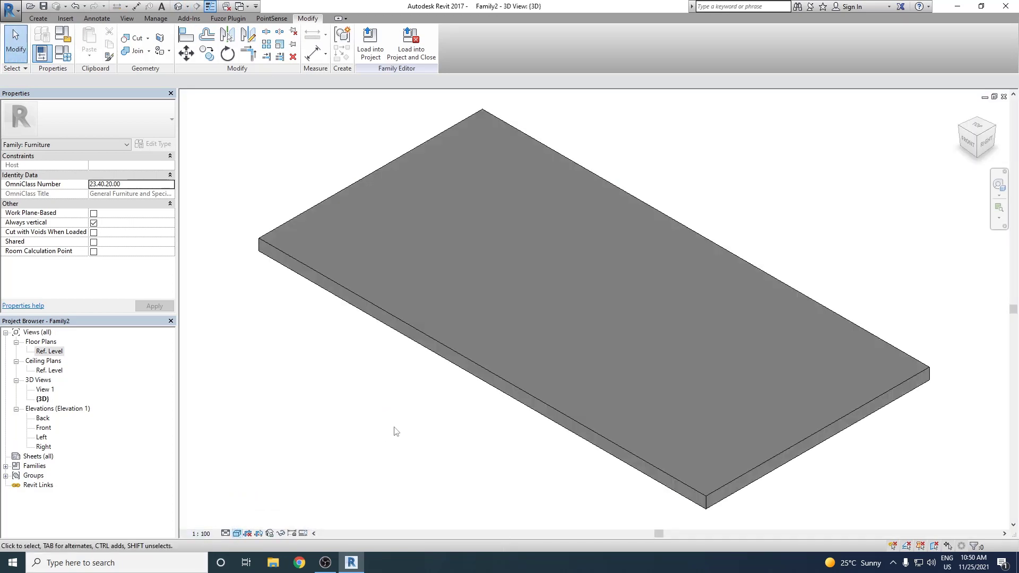
# Return to the Ref. Level floor plan and set its visual style to Hidden Line.
pyautogui.doubleClick(49, 351)
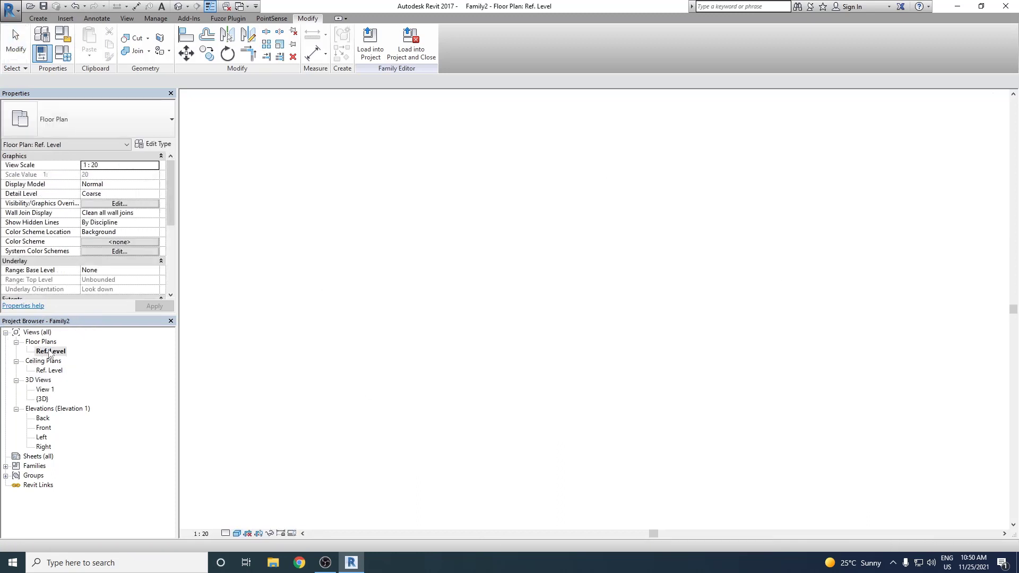
pyautogui.click(237, 533)
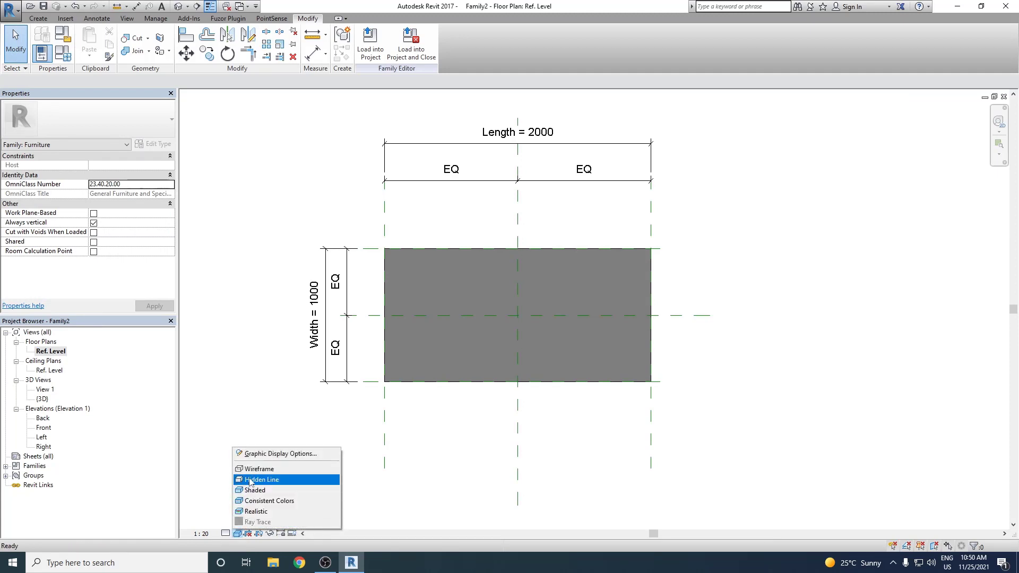
pyautogui.click(249, 481)
pyautogui.press('z')
pyautogui.press('f')
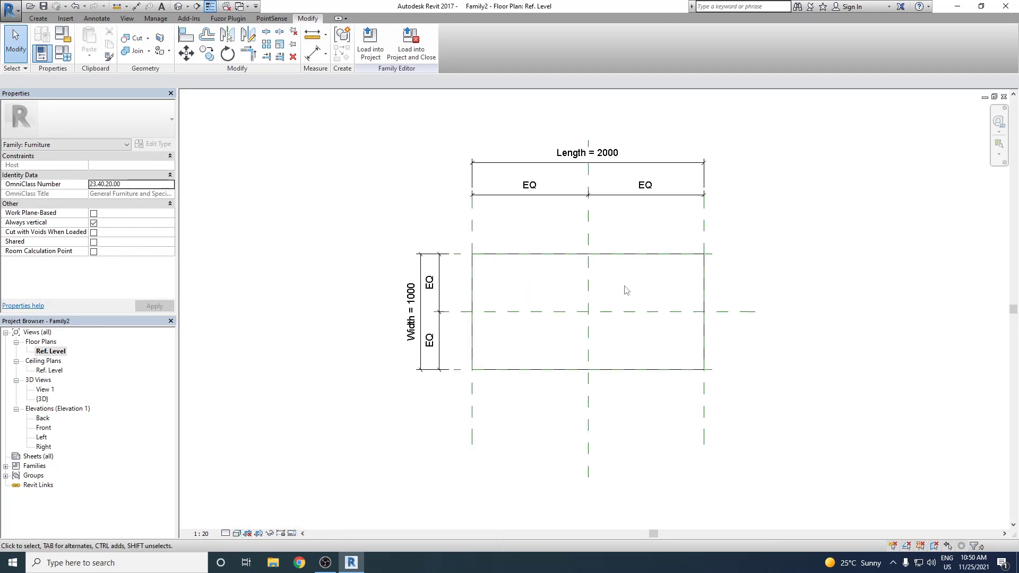
# Draw a vertical reference plane about 147 mm inside the tabletop's left edge and a horizontal one about 120 mm inside its upper edge.
pyautogui.scroll(2, 628, 285)
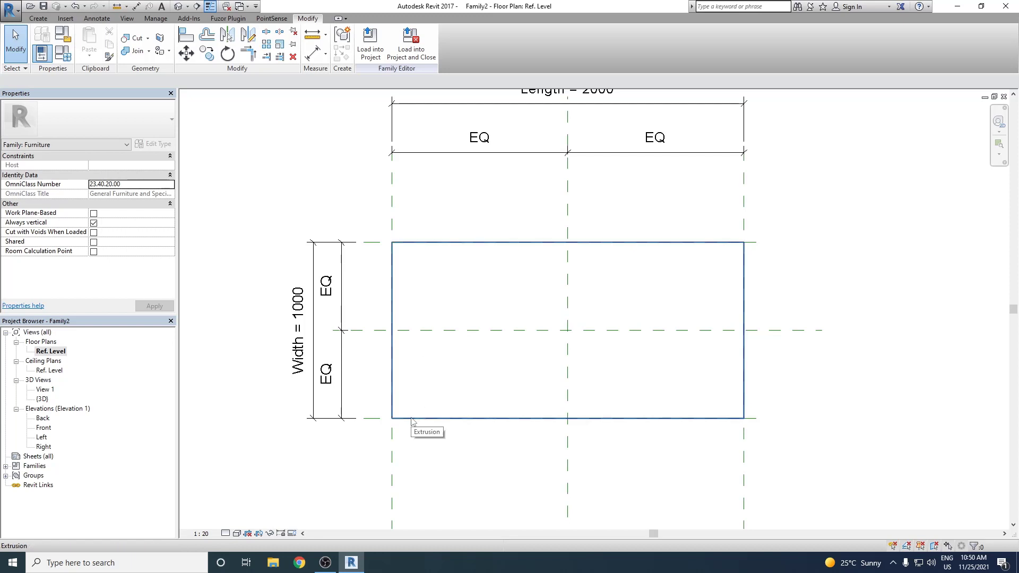
pyautogui.click(41, 19)
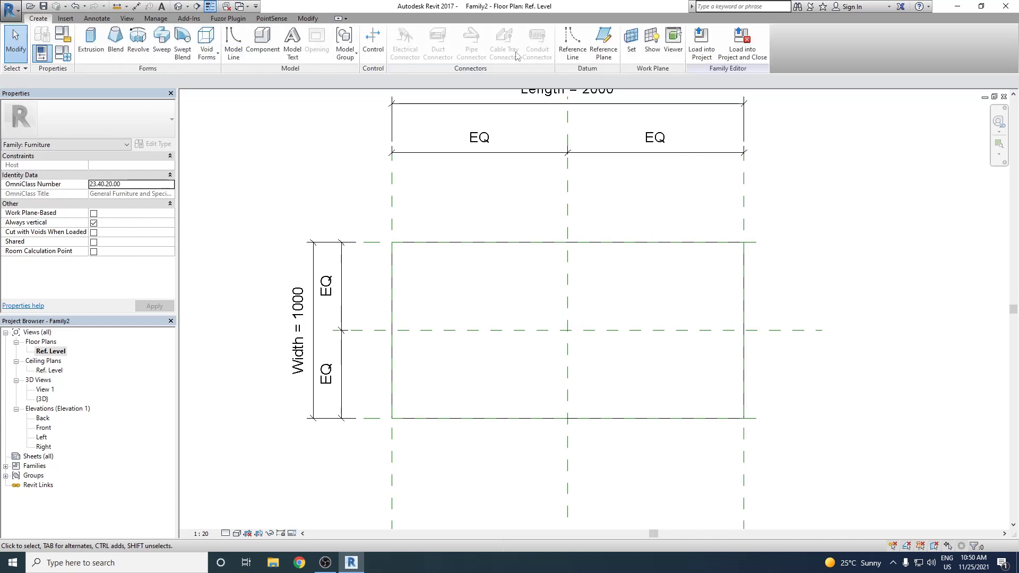
pyautogui.click(605, 42)
pyautogui.click(417, 181)
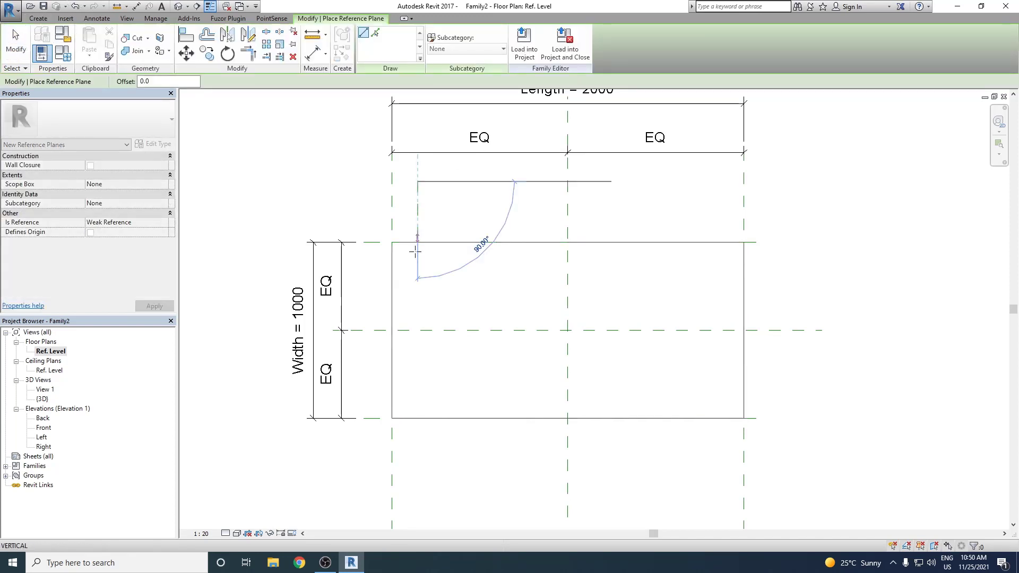
pyautogui.click(416, 476)
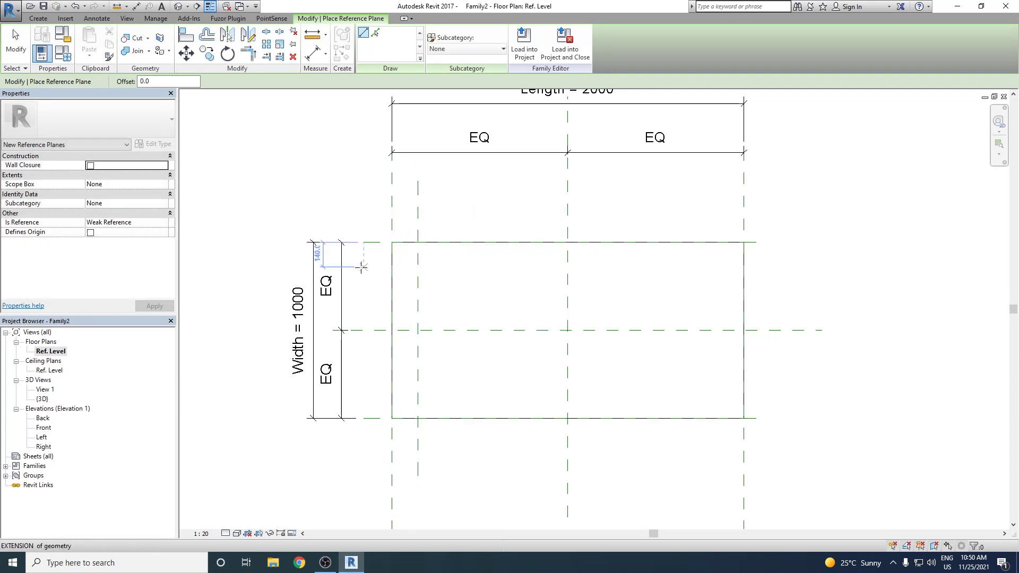
pyautogui.click(339, 263)
pyautogui.click(757, 265)
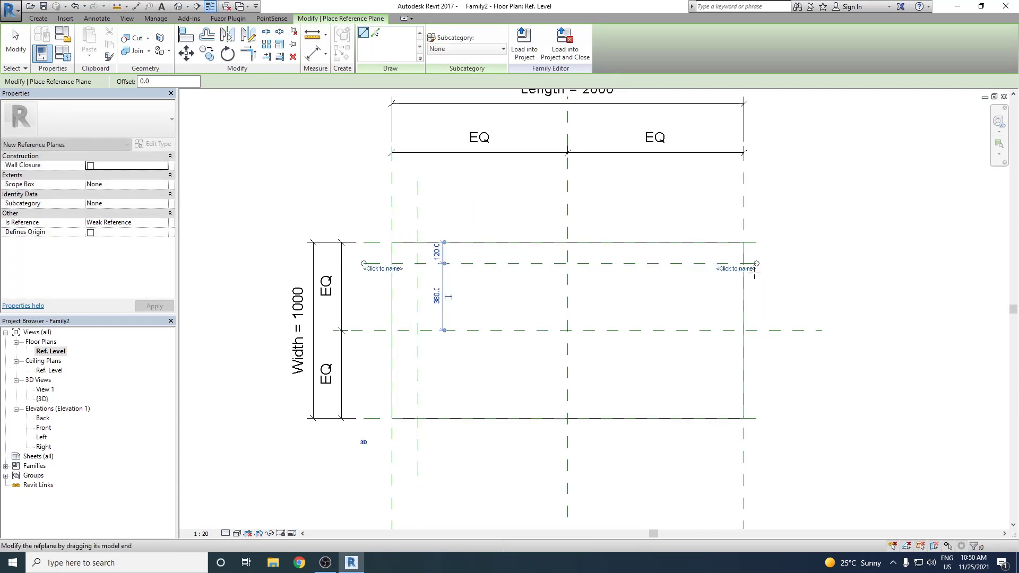
# Draw a horizontal reference plane about 120 mm inside the tabletop's lower edge and a vertical one about 135 mm inside its right edge.
pyautogui.click(365, 398)
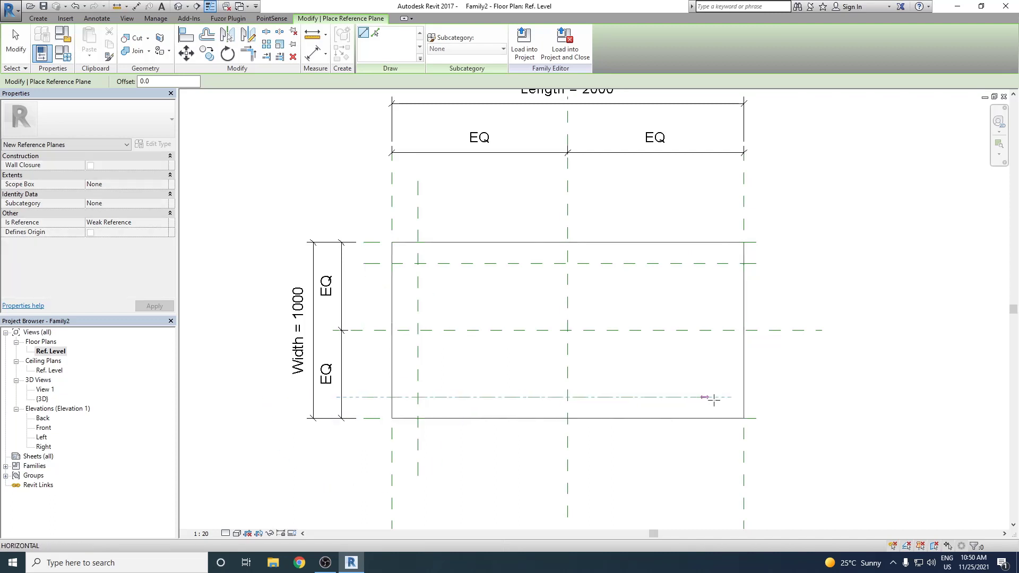
pyautogui.click(756, 397)
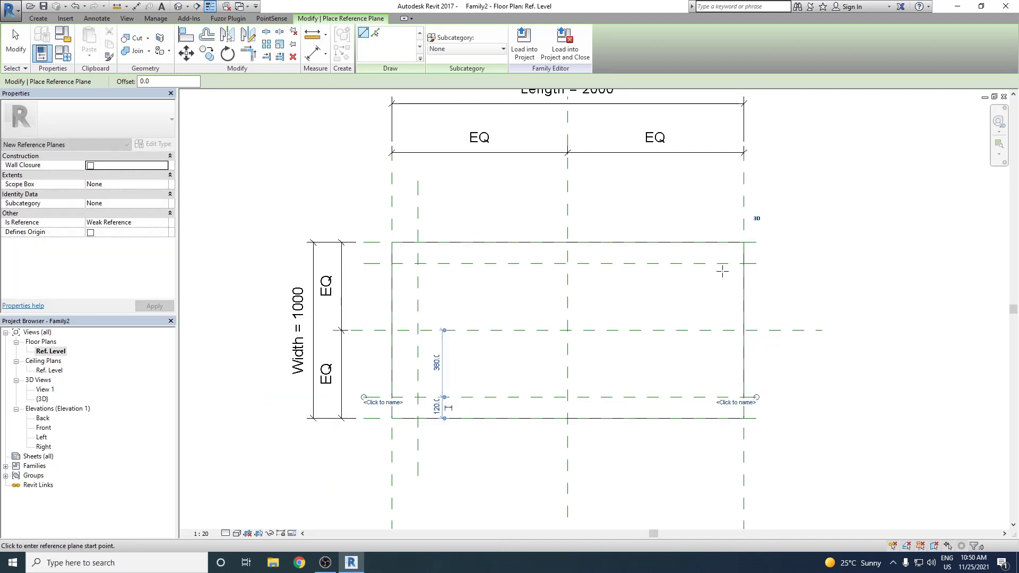
pyautogui.click(720, 224)
pyautogui.click(719, 444)
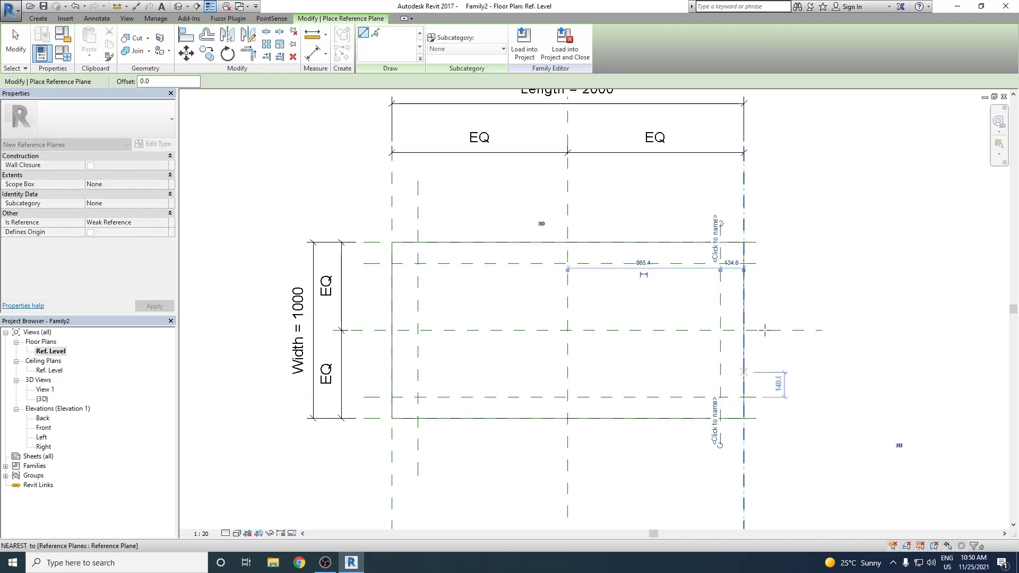
pyautogui.rightClick(795, 232)
pyautogui.click(815, 243)
# Add an aligned dimension between the tabletop's left edge reference plane and the new vertical plane just inside it.
pyautogui.scroll(1, 479, 293)
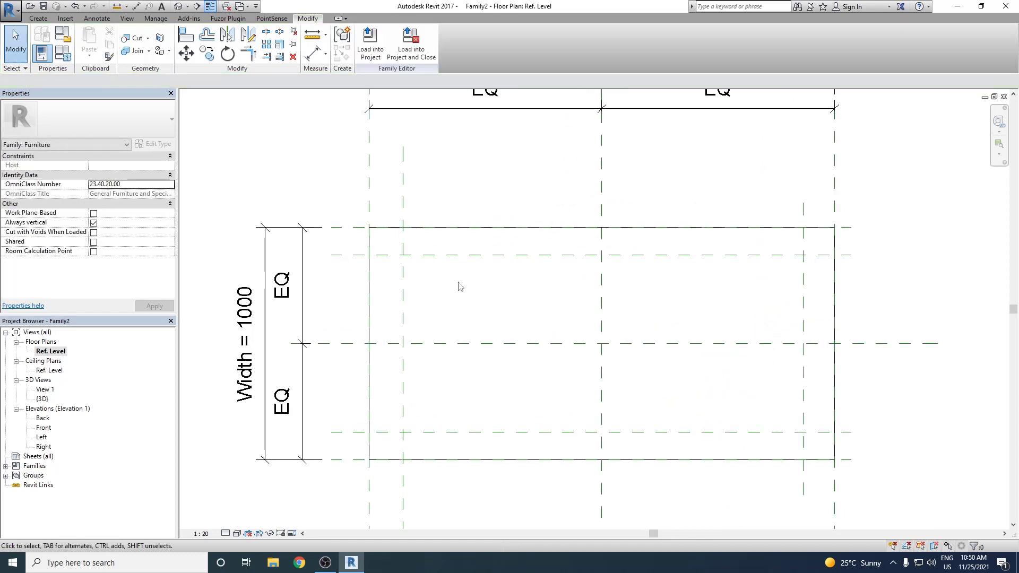
pyautogui.scroll(-1, 392, 254)
pyautogui.scroll(2, 398, 231)
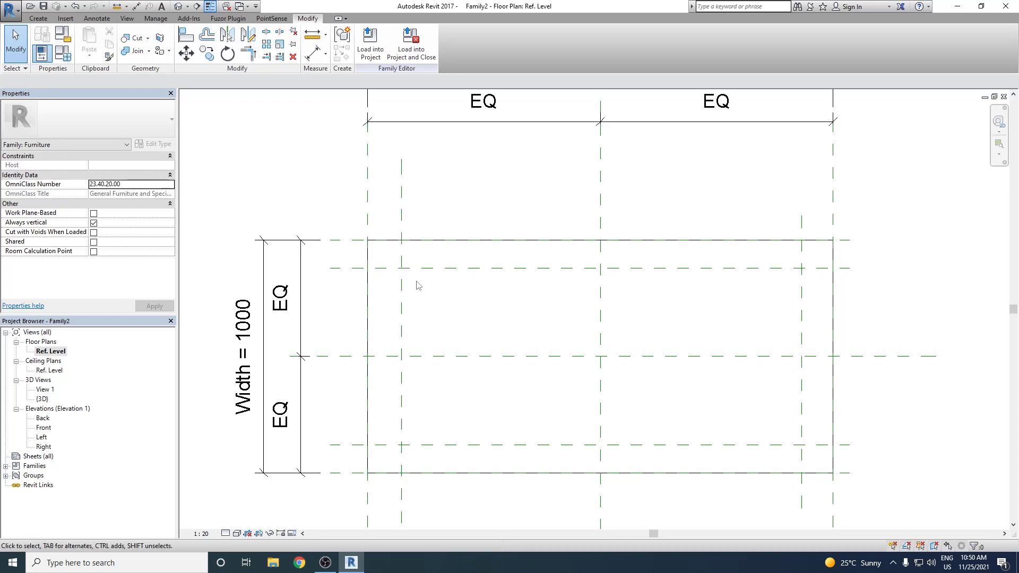
pyautogui.click(312, 55)
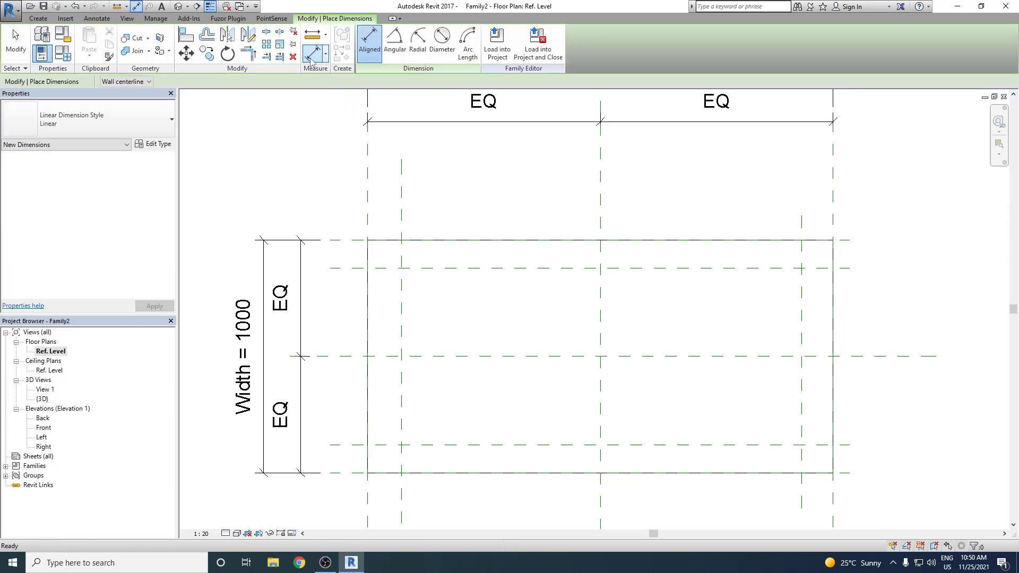
pyautogui.click(369, 213)
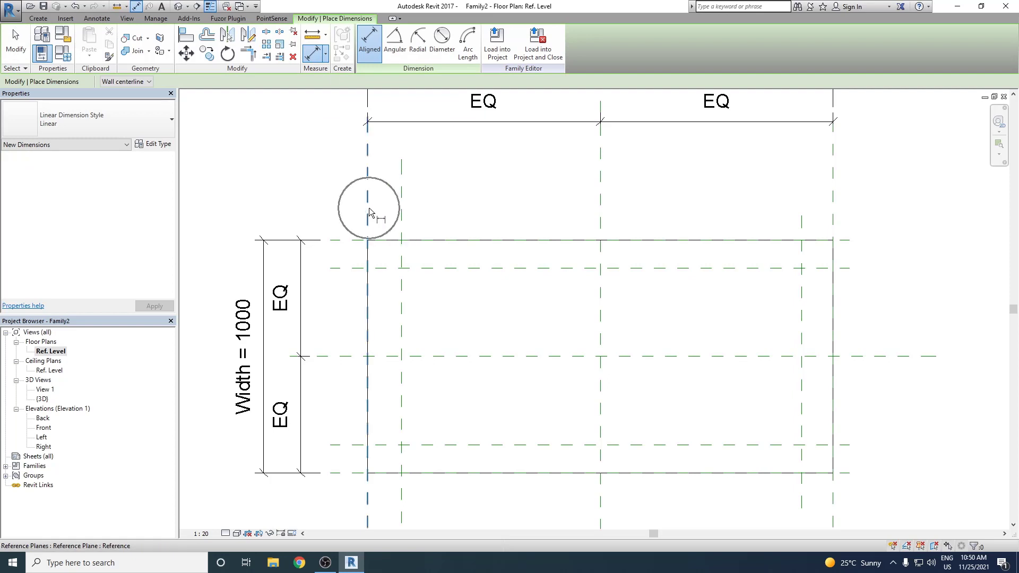
pyautogui.click(402, 215)
pyautogui.click(400, 208)
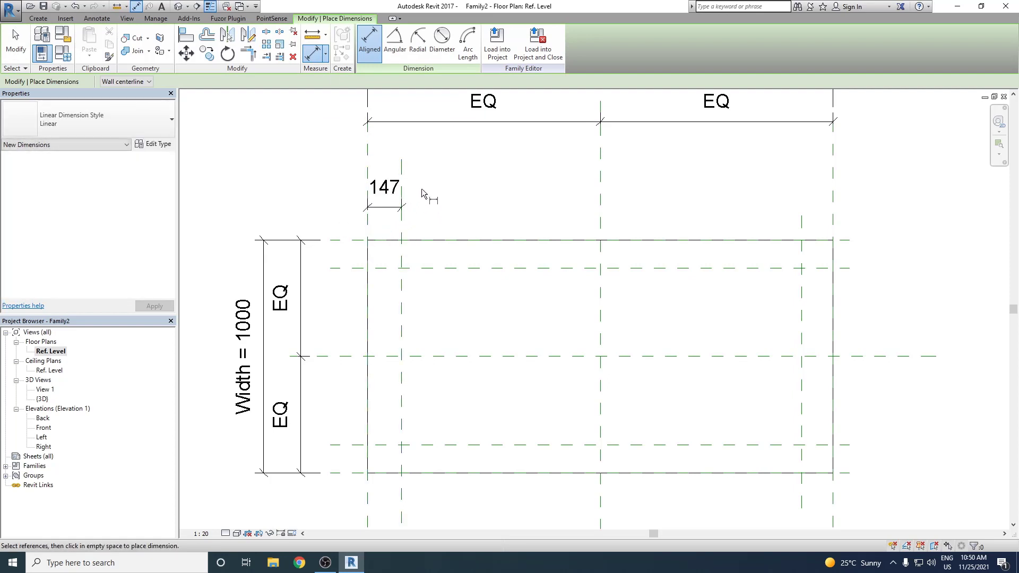
pyautogui.rightClick(431, 197)
pyautogui.click(432, 198)
# Add an aligned dimension between the tabletop's upper edge reference plane and the new horizontal plane just below it.
pyautogui.press('d')
pyautogui.press('i')
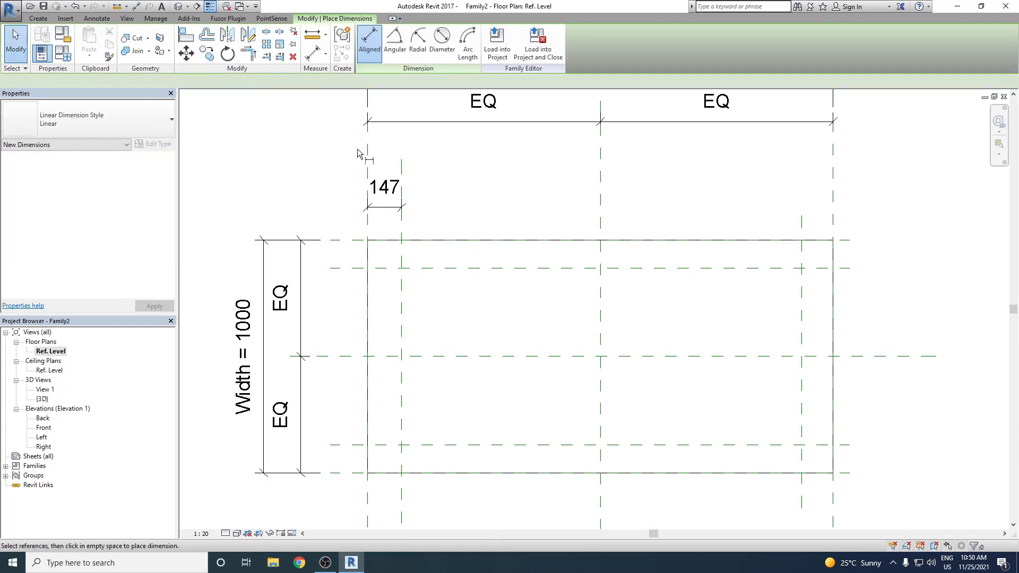
pyautogui.scroll(-2, 446, 236)
pyautogui.scroll(2, 381, 245)
pyautogui.click(364, 234)
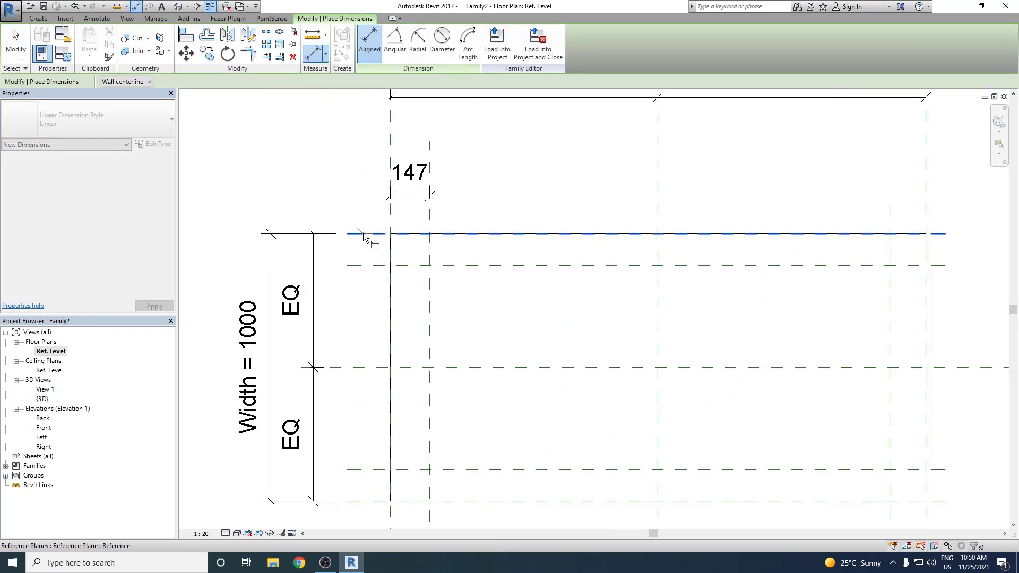
pyautogui.click(364, 266)
pyautogui.click(337, 264)
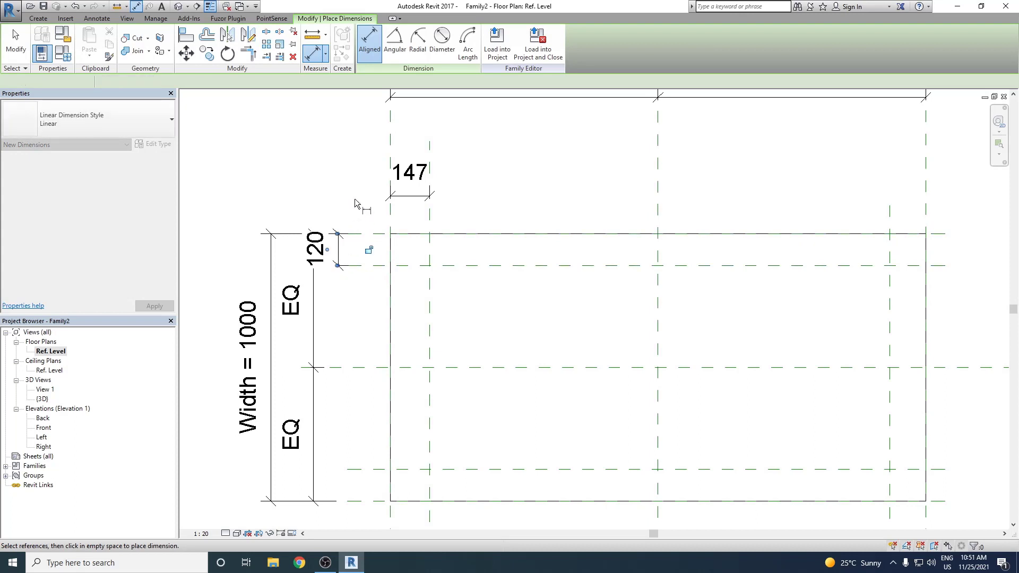
pyautogui.rightClick(365, 207)
pyautogui.click(367, 208)
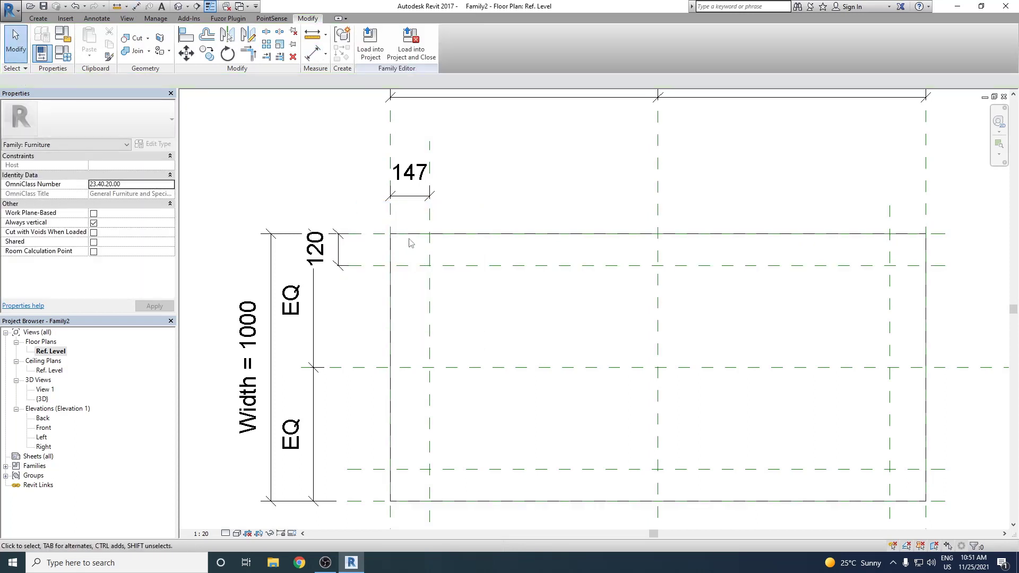
# Add an aligned dimension between the tabletop's lower edge reference plane and the horizontal plane just above it.
pyautogui.scroll(-2, 418, 242)
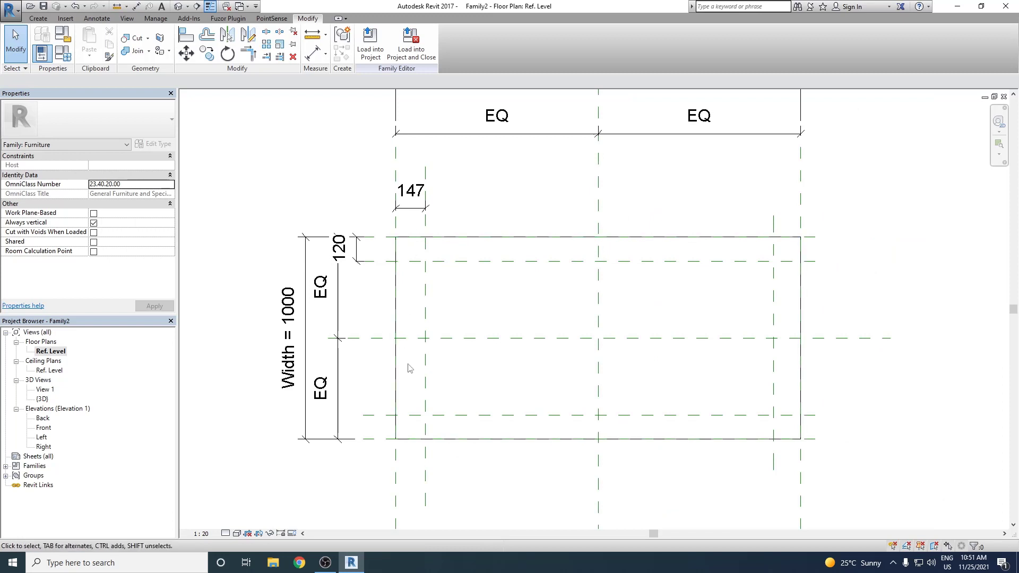
pyautogui.moveTo(409, 368); pyautogui.dragTo(430, 309, button='middle')
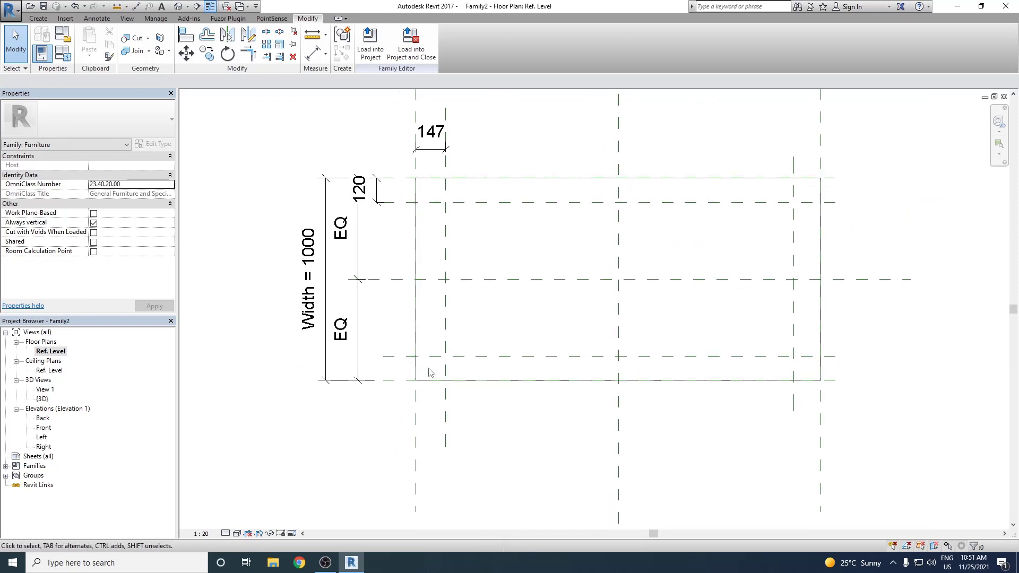
pyautogui.scroll(1, 430, 373)
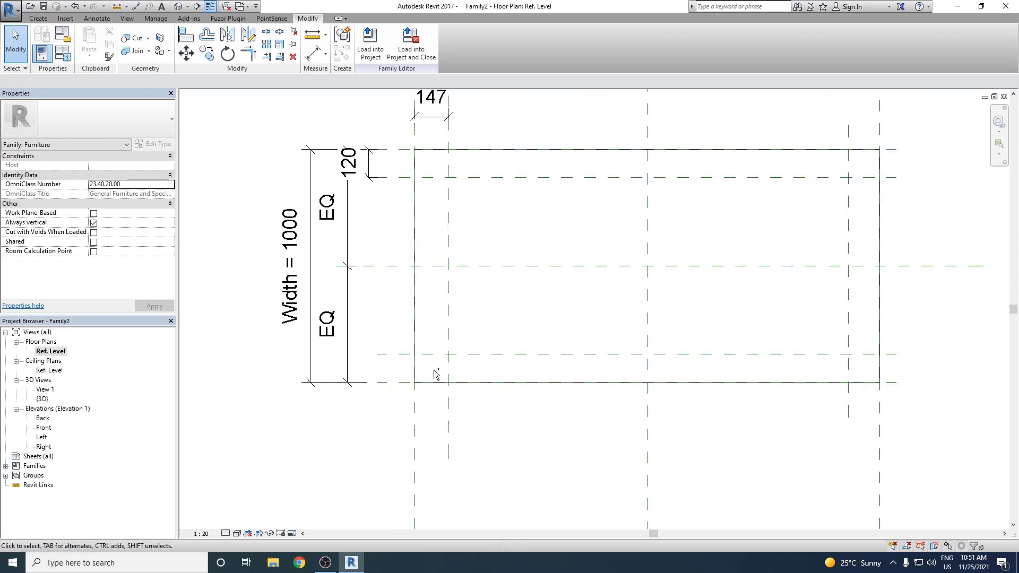
pyautogui.click(312, 55)
pyautogui.scroll(-1, 407, 266)
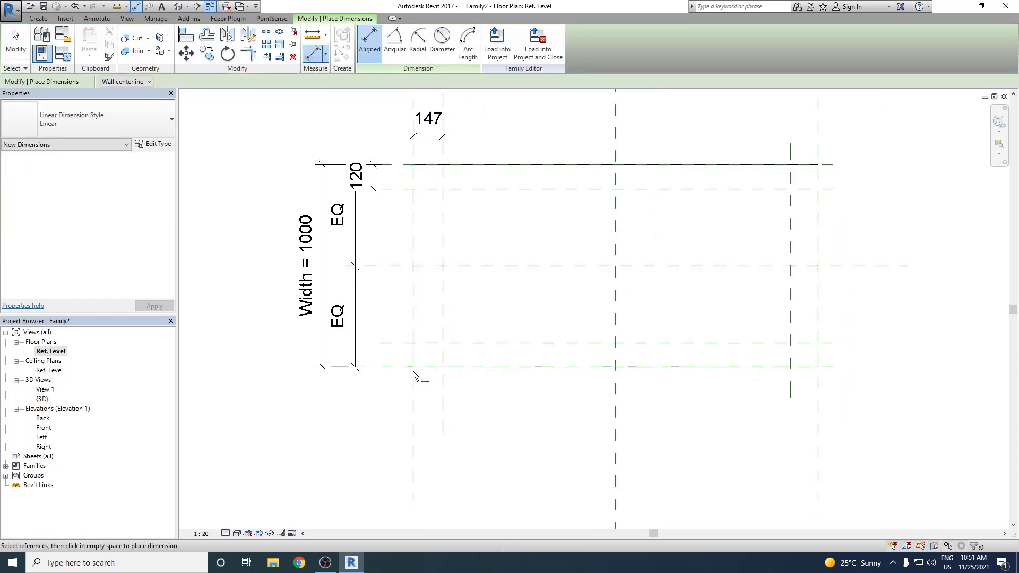
pyautogui.scroll(1, 413, 365)
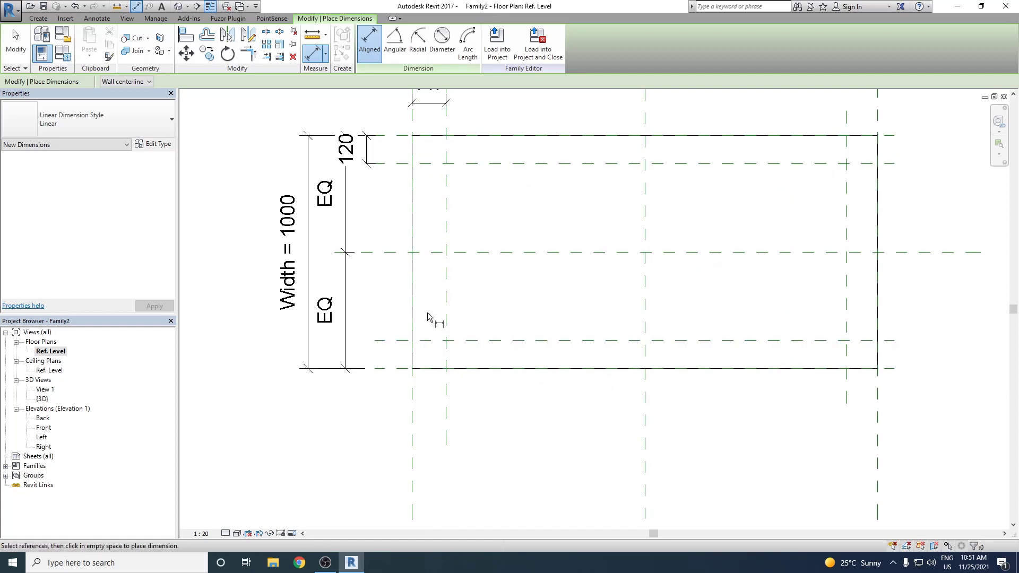
pyautogui.moveTo(427, 316); pyautogui.dragTo(425, 370, button='middle')
pyautogui.scroll(1, 384, 419)
pyautogui.click(425, 363)
pyautogui.click(417, 393)
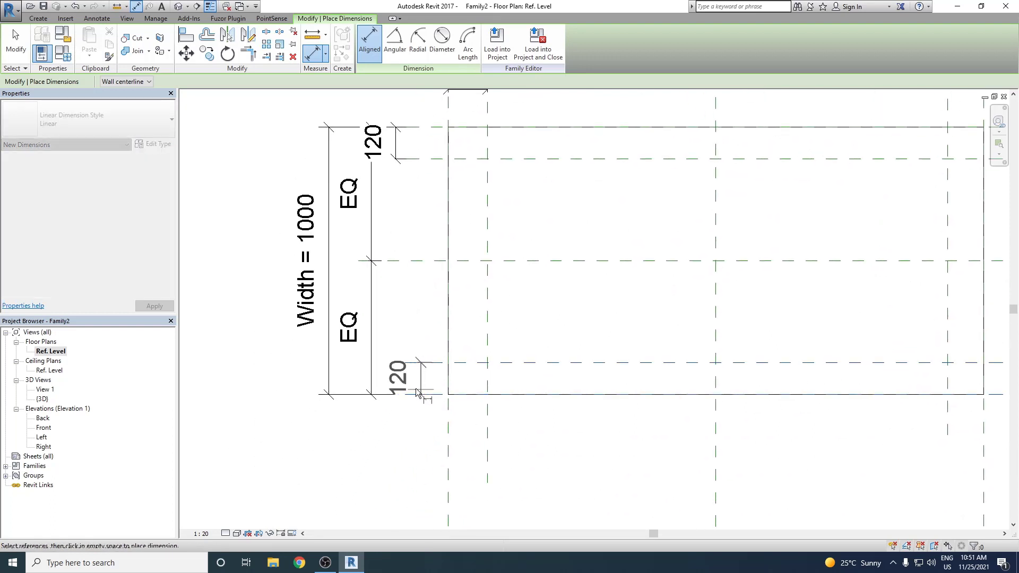
pyautogui.click(420, 392)
# Add an aligned dimension between the tabletop's right edge reference plane and the vertical plane inside it, and end dimensioning.
pyautogui.scroll(-2, 387, 353)
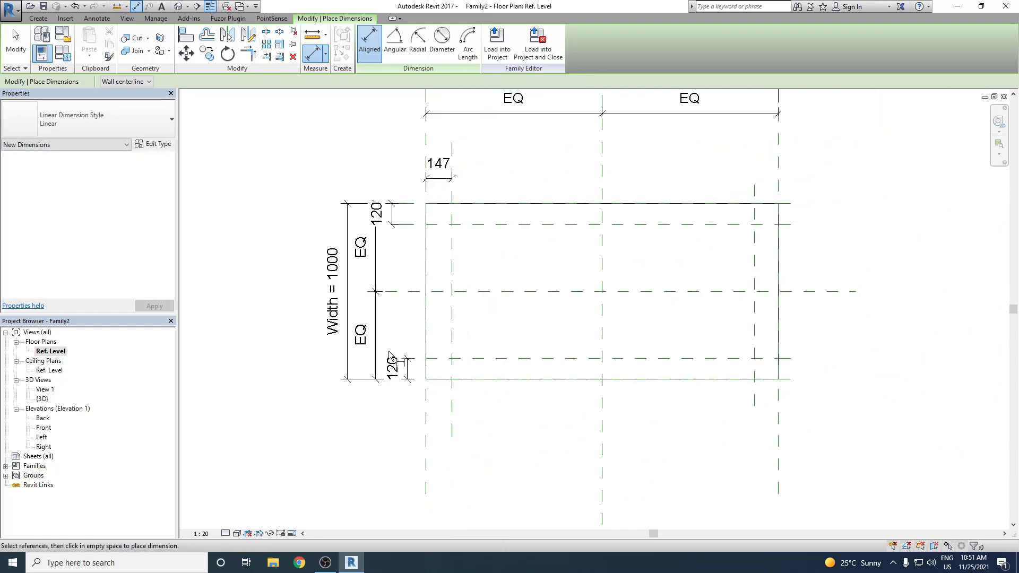
pyautogui.moveTo(689, 364); pyautogui.dragTo(617, 363, button='middle')
pyautogui.scroll(2, 709, 378)
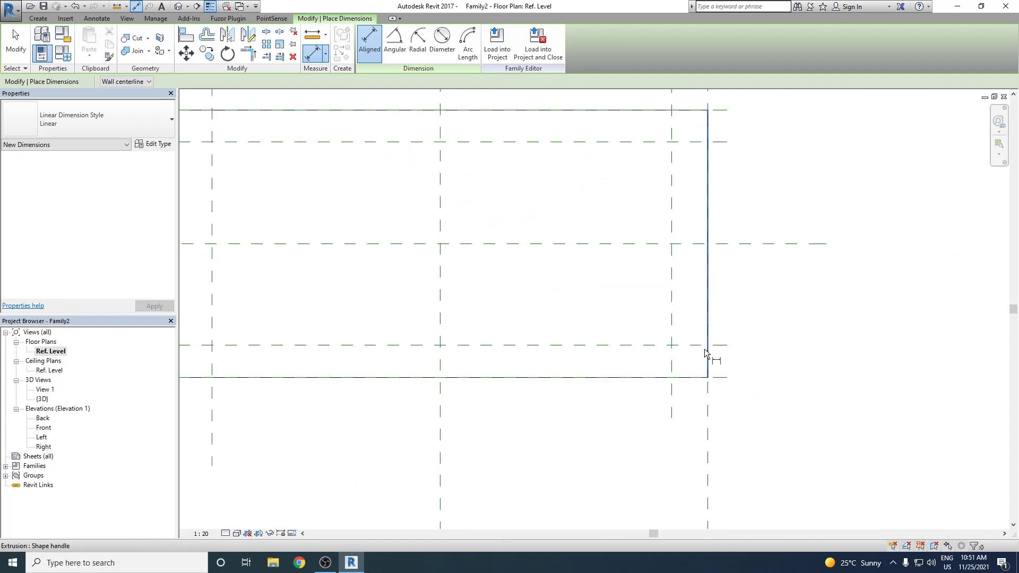
pyautogui.click(672, 399)
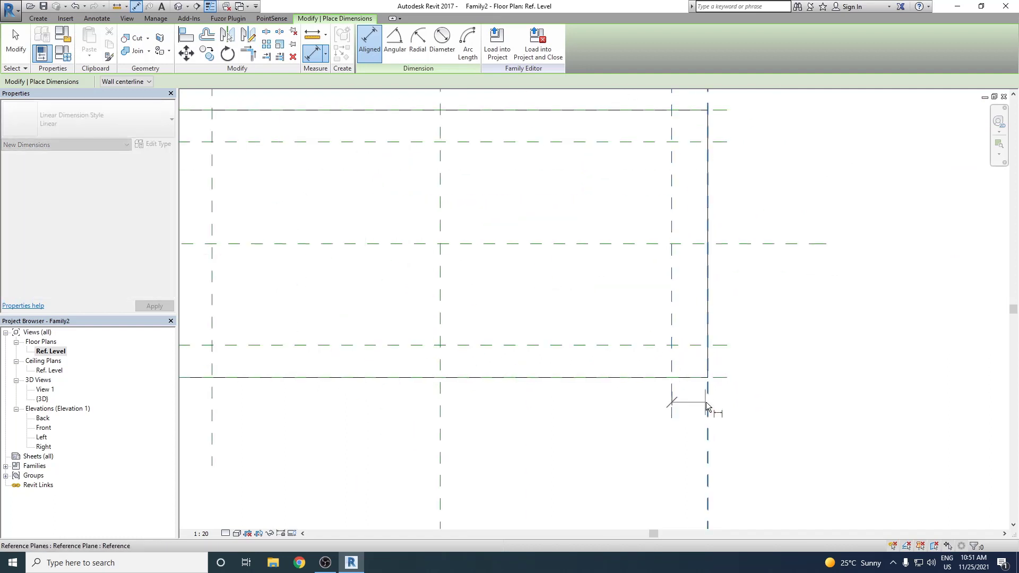
pyautogui.click(701, 438)
pyautogui.scroll(-2, 753, 319)
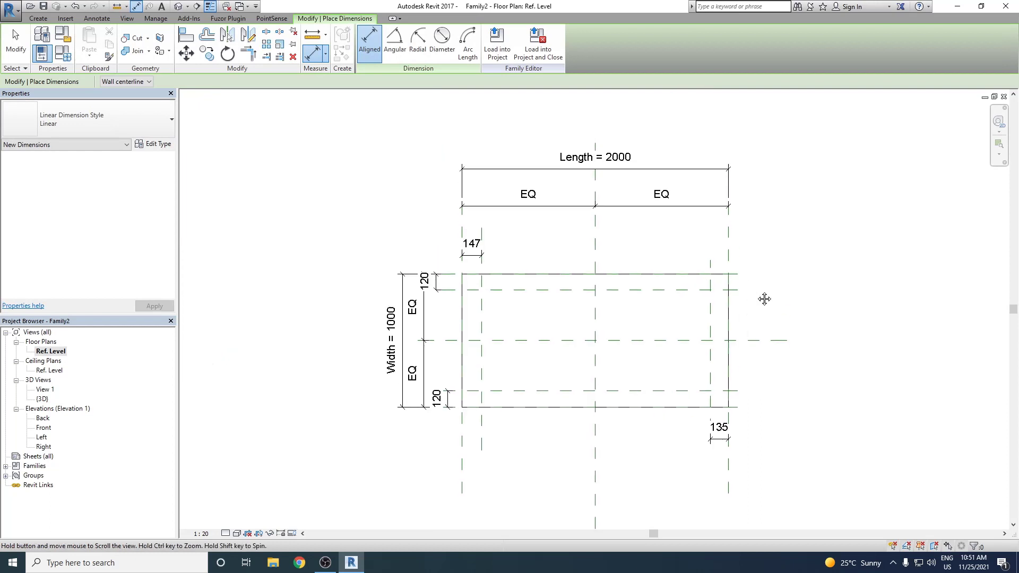
pyautogui.scroll(3, 742, 299)
pyautogui.scroll(2, 732, 294)
pyautogui.scroll(-3, 724, 318)
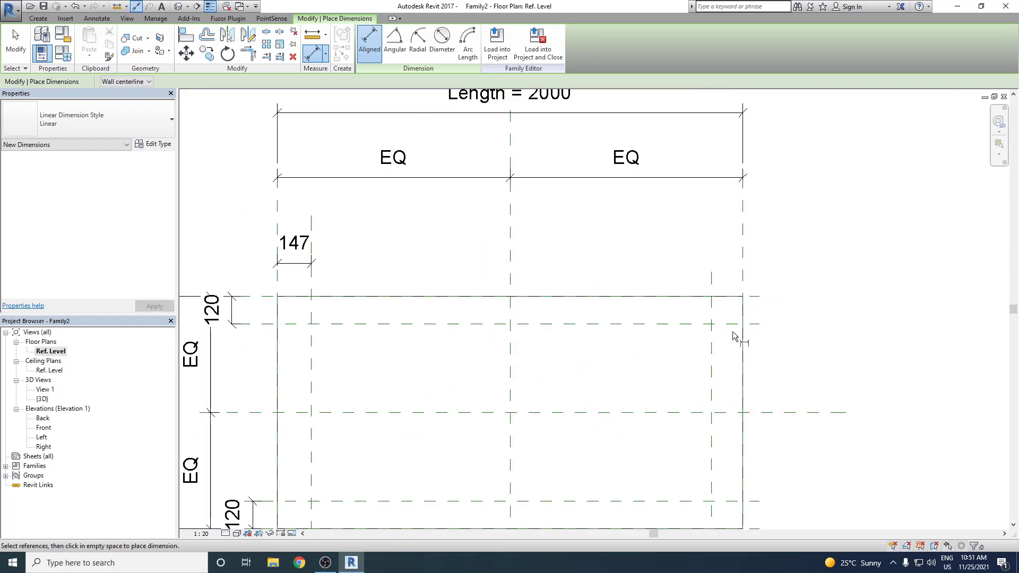
pyautogui.scroll(-1, 731, 311)
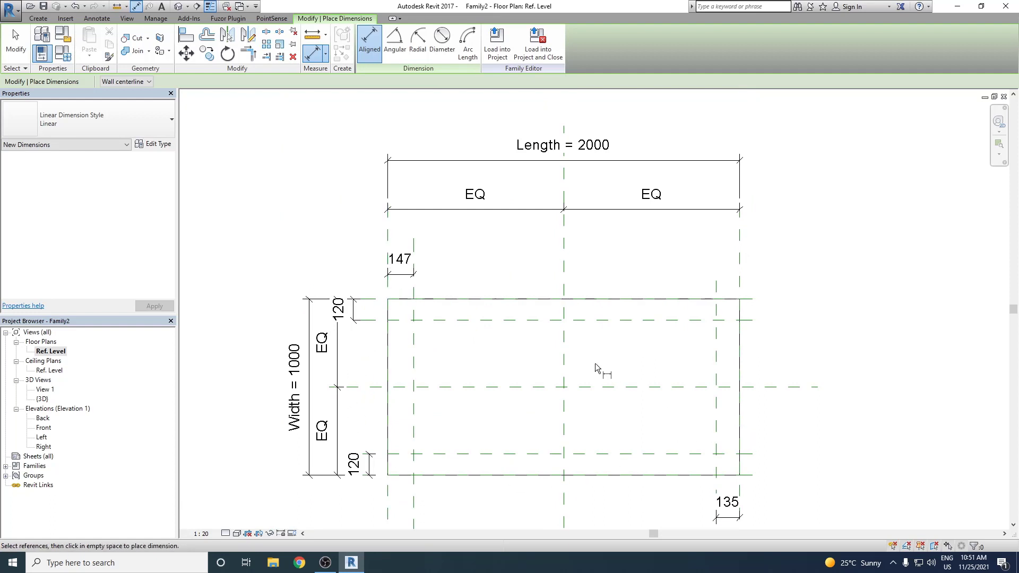
pyautogui.scroll(3, 539, 290)
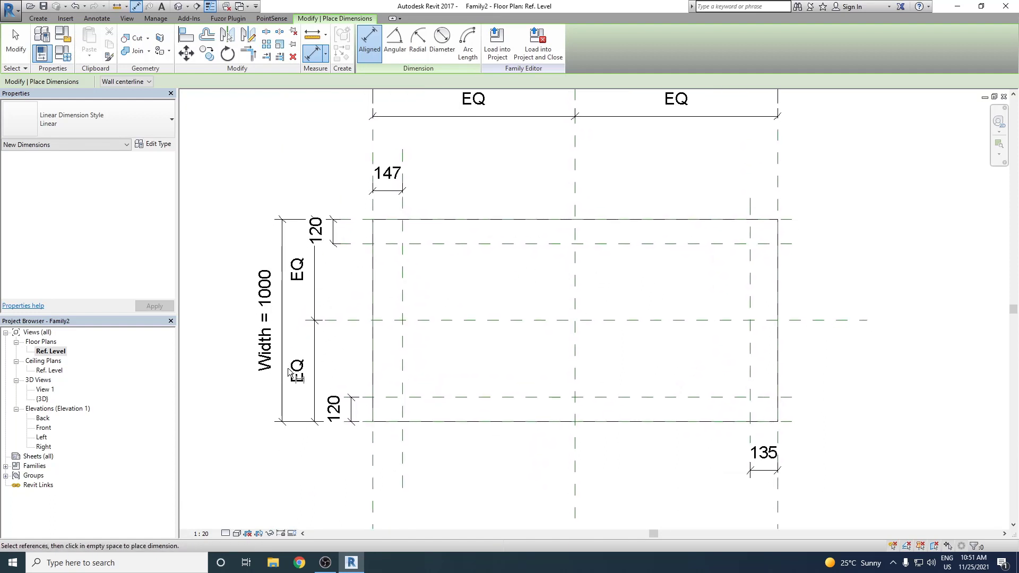
pyautogui.rightClick(297, 180)
pyautogui.click(314, 187)
pyautogui.rightClick(298, 182)
pyautogui.click(315, 189)
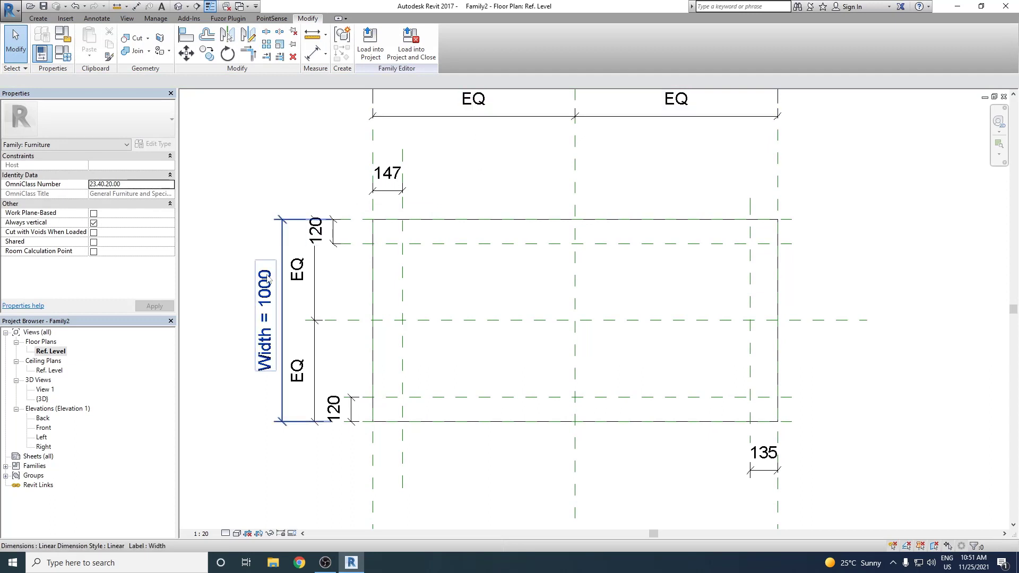
# Try a view scale of 1:5 for the floor plan and settle on 1:10.
pyautogui.click(201, 533)
pyautogui.click(204, 405)
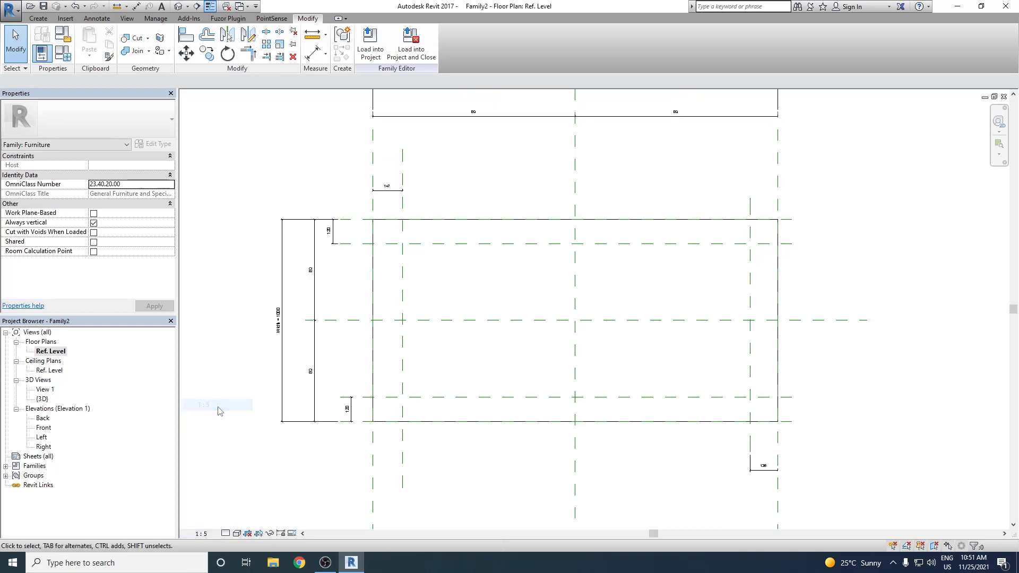
pyautogui.click(202, 533)
pyautogui.click(223, 416)
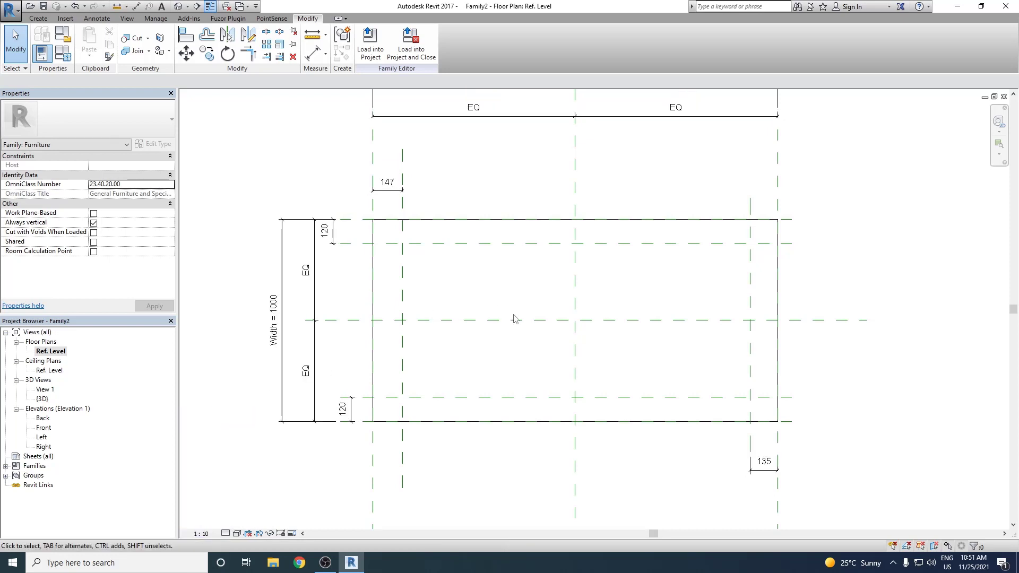
# Label the dimension between the tabletop's left edge plane and its inset plane with a new family type parameter named "Leg thickness".
pyautogui.scroll(1, 479, 302)
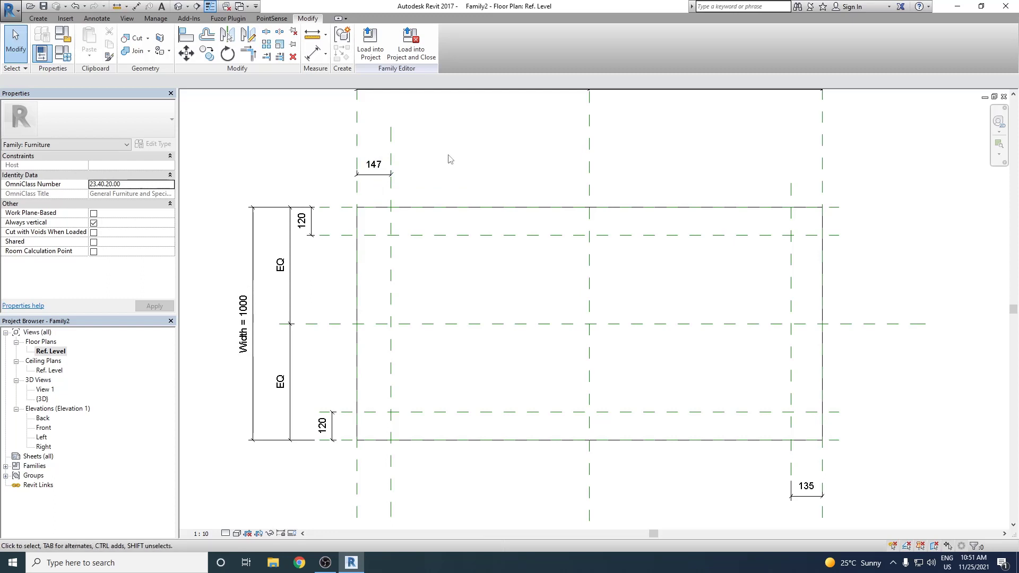
pyautogui.click(385, 179)
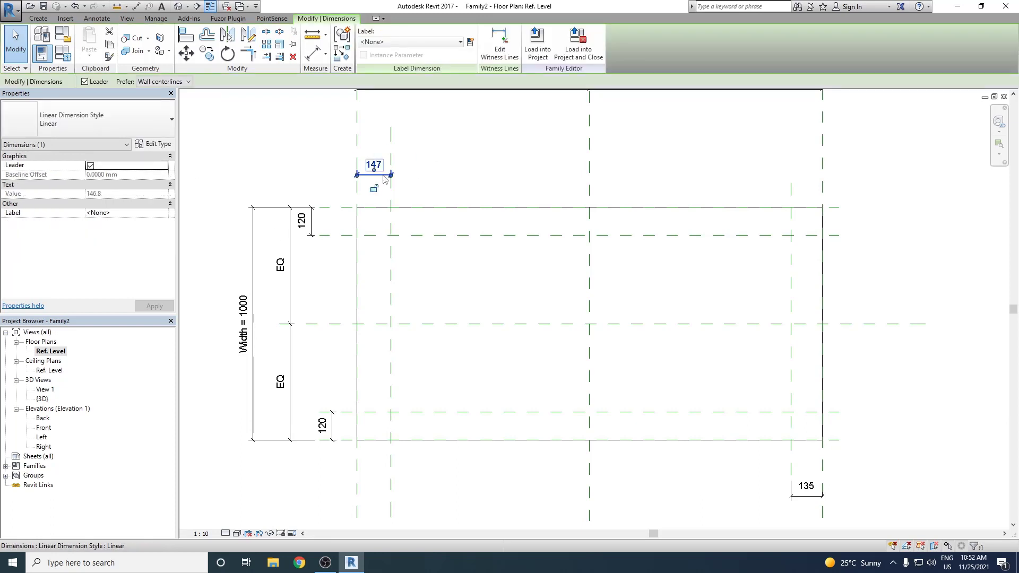
pyautogui.click(469, 42)
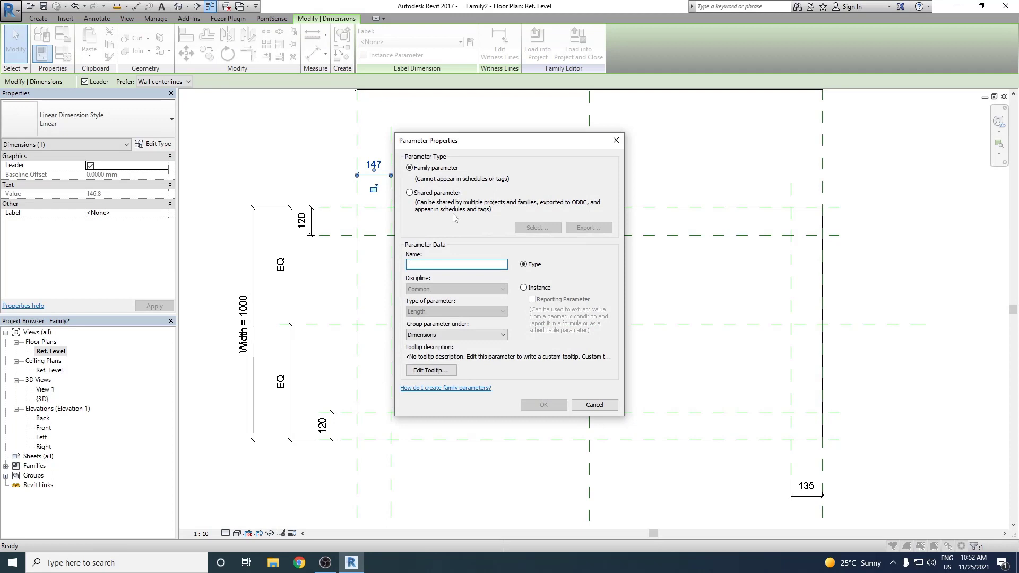
pyautogui.write('leg')
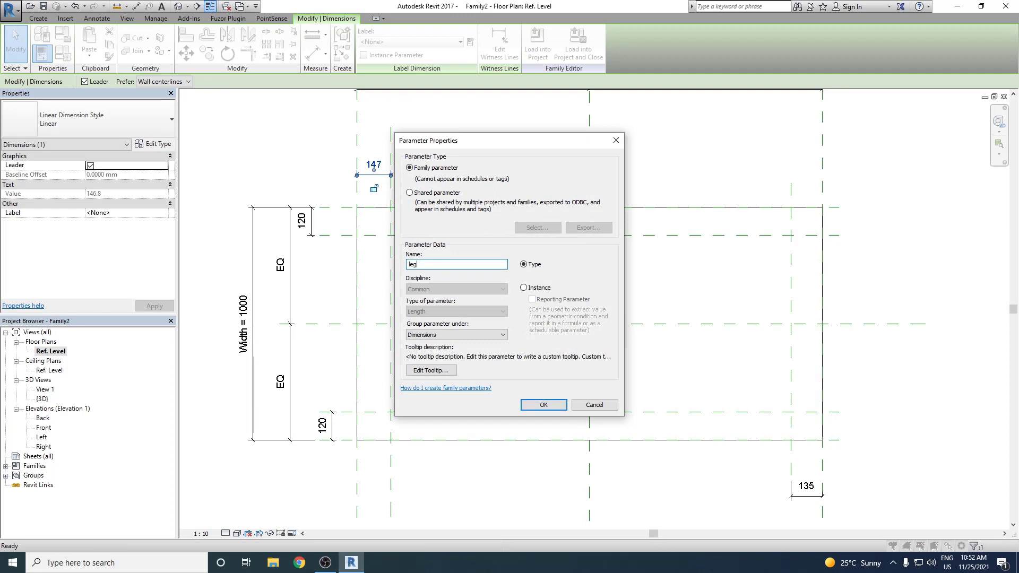
pyautogui.press('BackSpace')
pyautogui.press('BackSpace')
pyautogui.press('BackSpace')
pyautogui.write('Leg thickness')
pyautogui.click(544, 405)
pyautogui.click(448, 190)
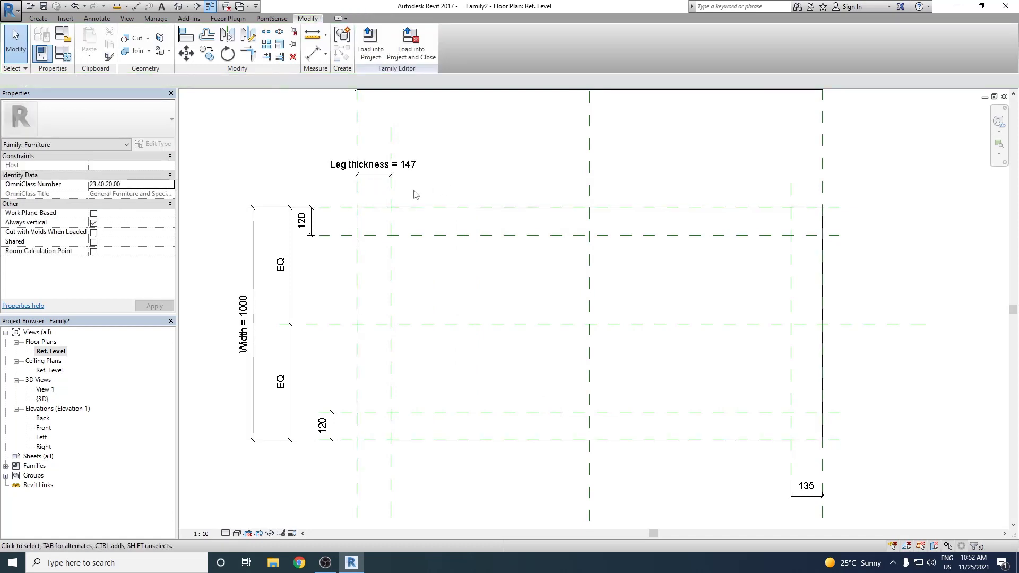
# Set the Leg thickness dimension to 100.
pyautogui.click(398, 169)
pyautogui.click(399, 170)
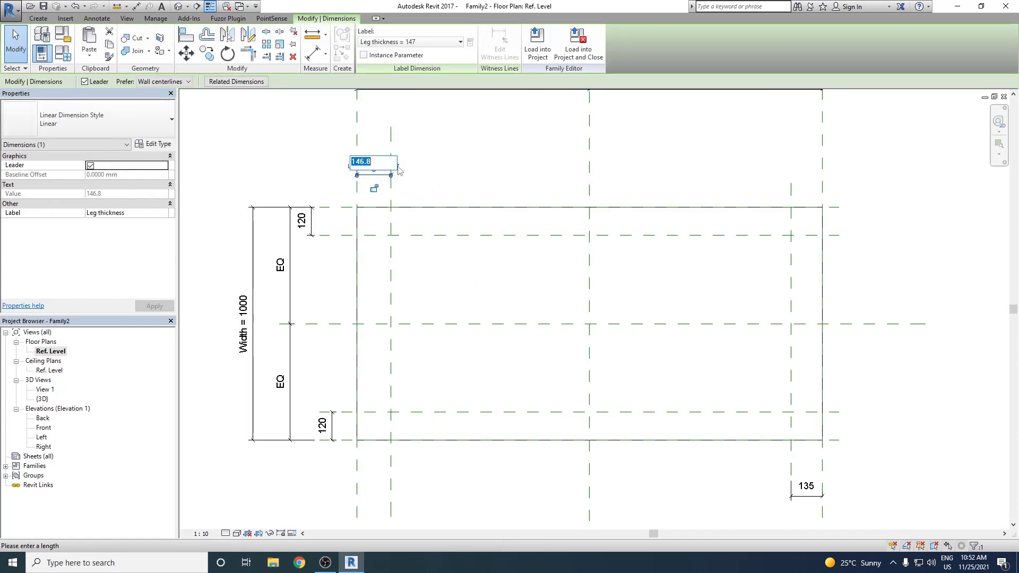
pyautogui.write('100')
pyautogui.press('Return')
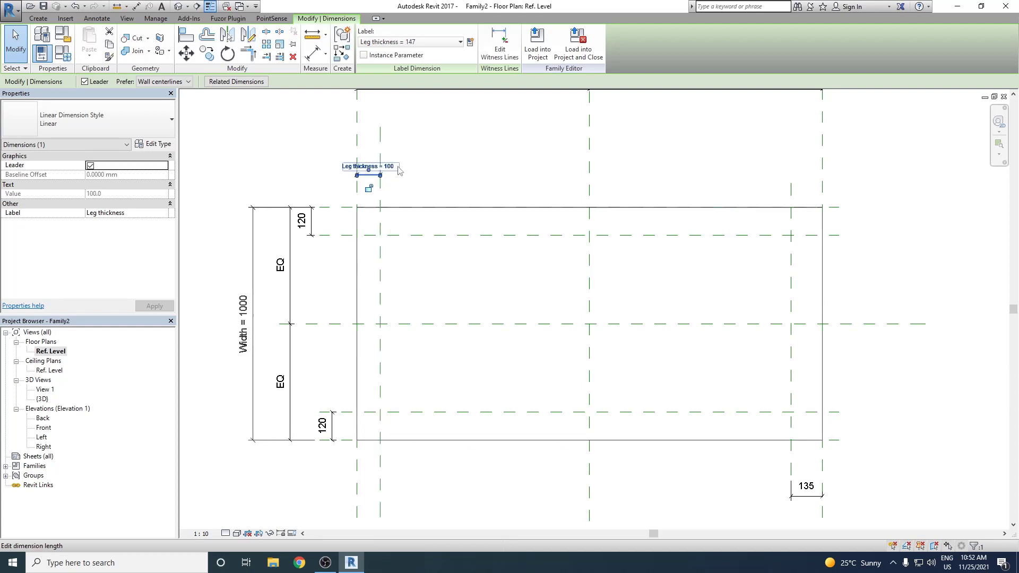
pyautogui.click(341, 227)
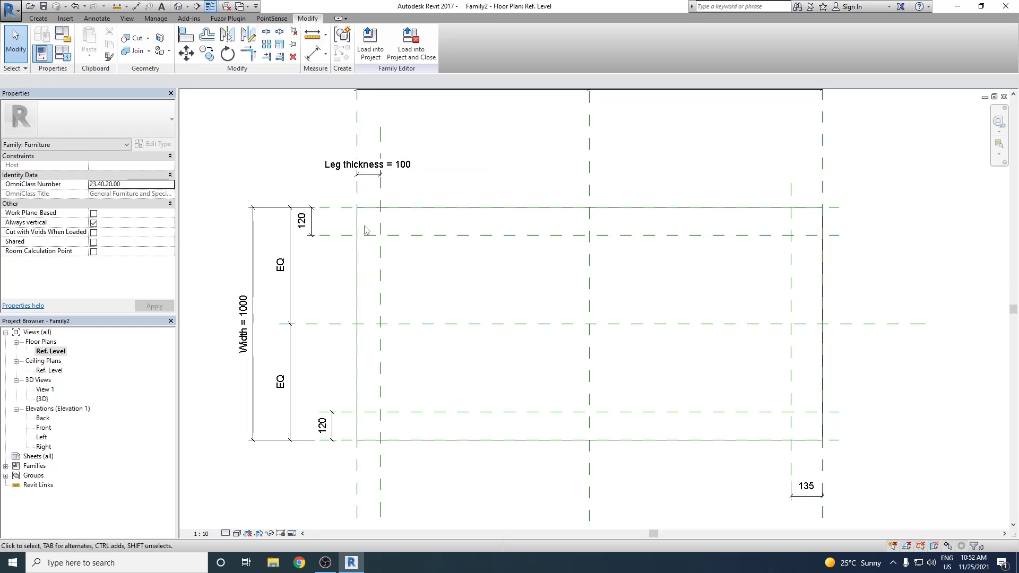
# Label the dimension between the tabletop's upper edge plane and its inset plane with the Leg thickness parameter.
pyautogui.click(312, 227)
pyautogui.click(412, 42)
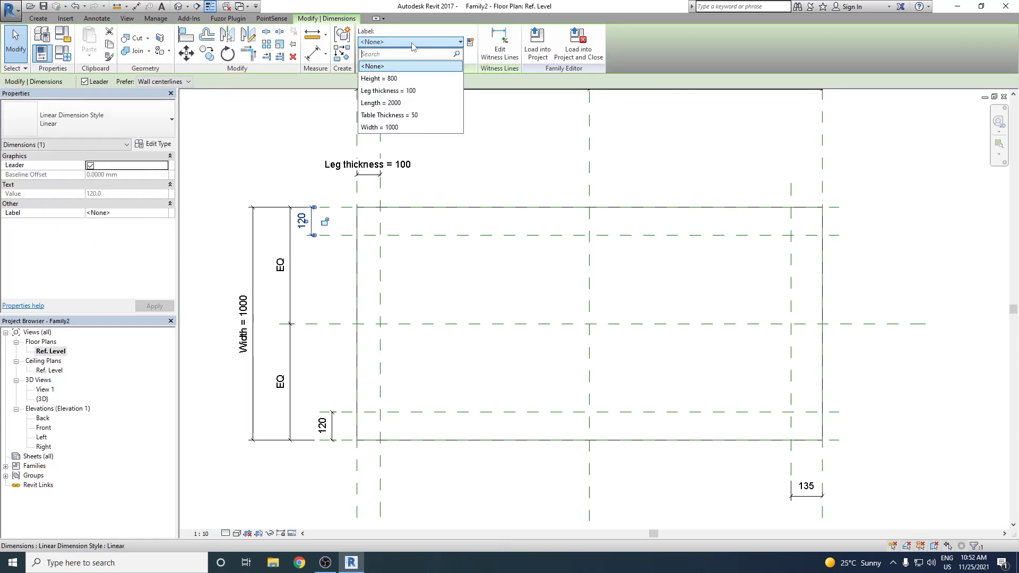
pyautogui.click(407, 91)
pyautogui.click(425, 218)
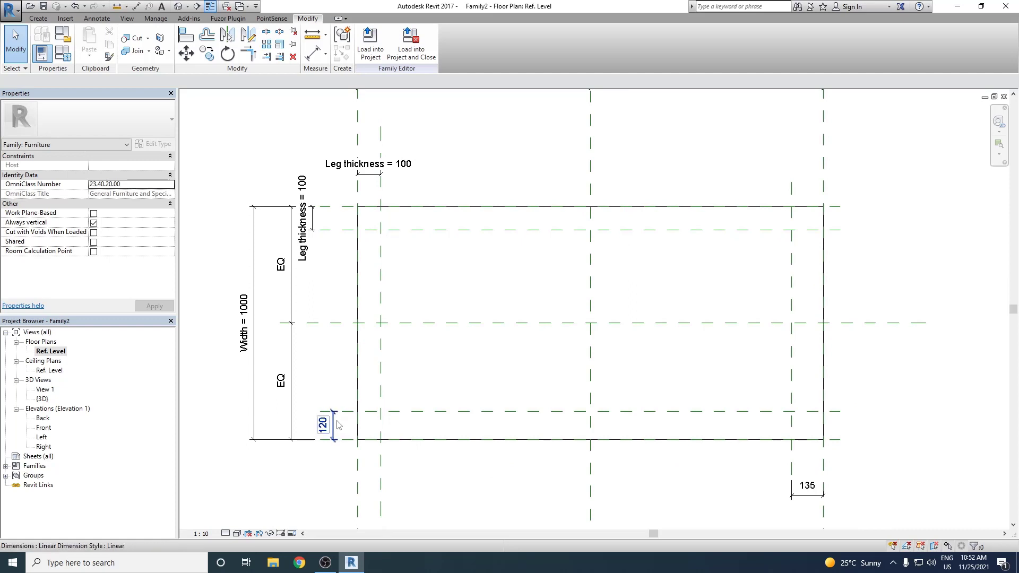
# Label the dimension between the tabletop's lower edge plane and its inset plane with the Leg thickness parameter.
pyautogui.click(333, 430)
pyautogui.click(409, 42)
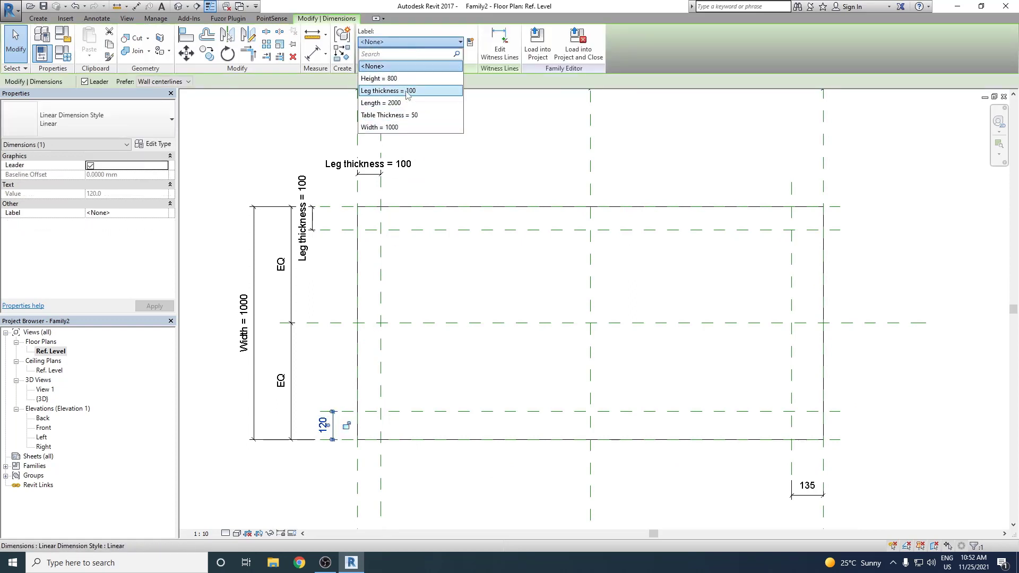
pyautogui.click(406, 91)
pyautogui.click(696, 343)
# Label the dimension between the tabletop's right edge plane and its inset plane with the Leg thickness parameter.
pyautogui.moveTo(696, 342); pyautogui.dragTo(559, 245, button='middle')
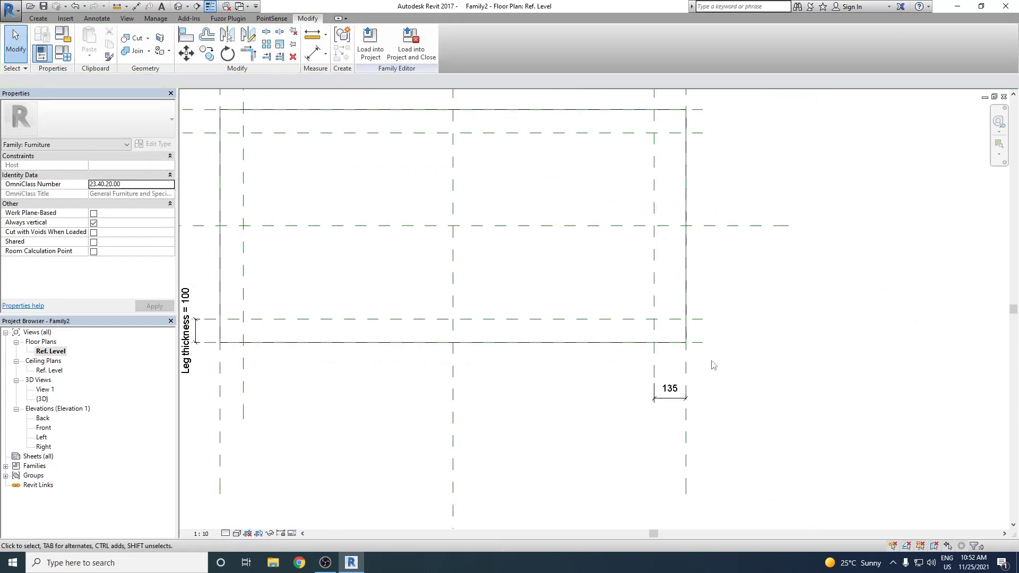
pyautogui.click(670, 395)
pyautogui.click(398, 38)
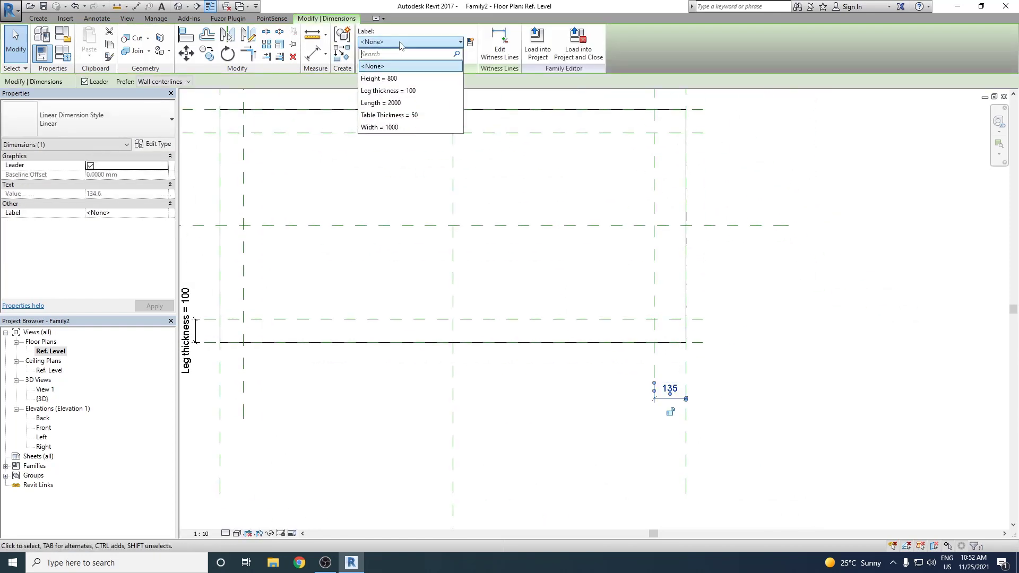
pyautogui.click(387, 90)
pyautogui.click(761, 392)
# Start an extrusion and sketch a 100 by 100 rectangle at the tabletop's upper-left corner, bounded by the edge and inset planes.
pyautogui.scroll(-2, 760, 392)
pyautogui.scroll(3, 743, 350)
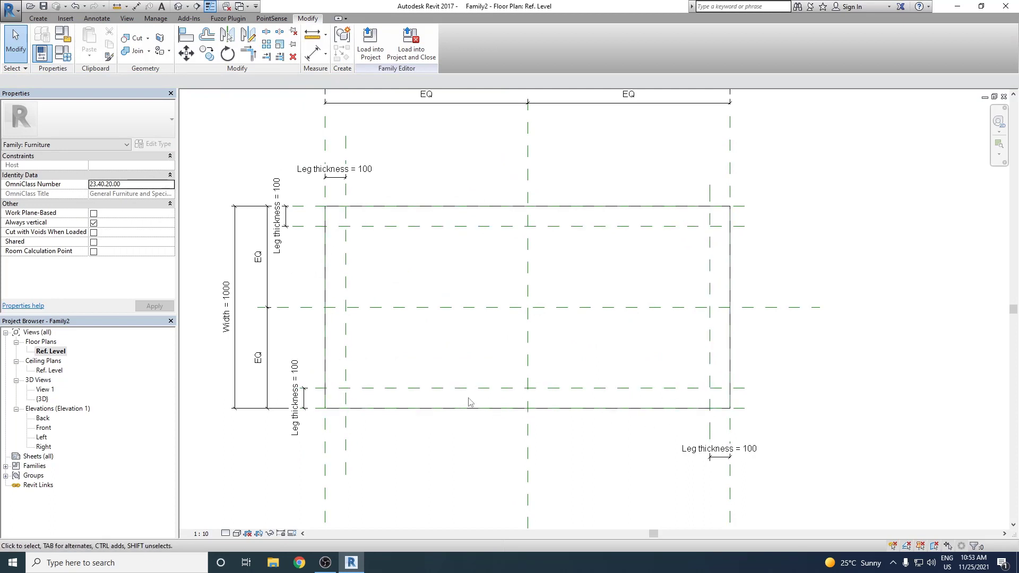
pyautogui.moveTo(425, 241); pyautogui.dragTo(533, 265, button='middle')
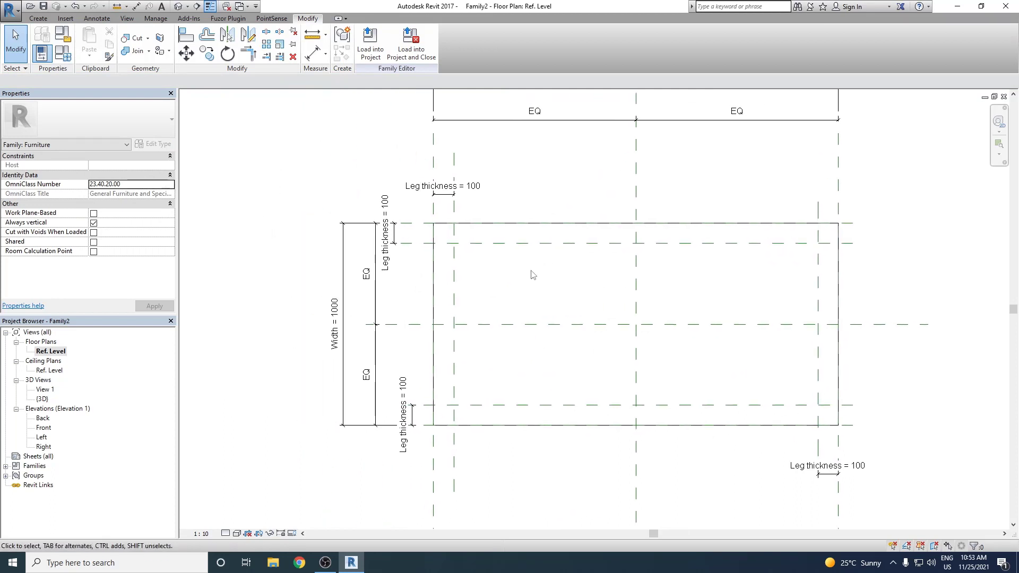
pyautogui.click(40, 18)
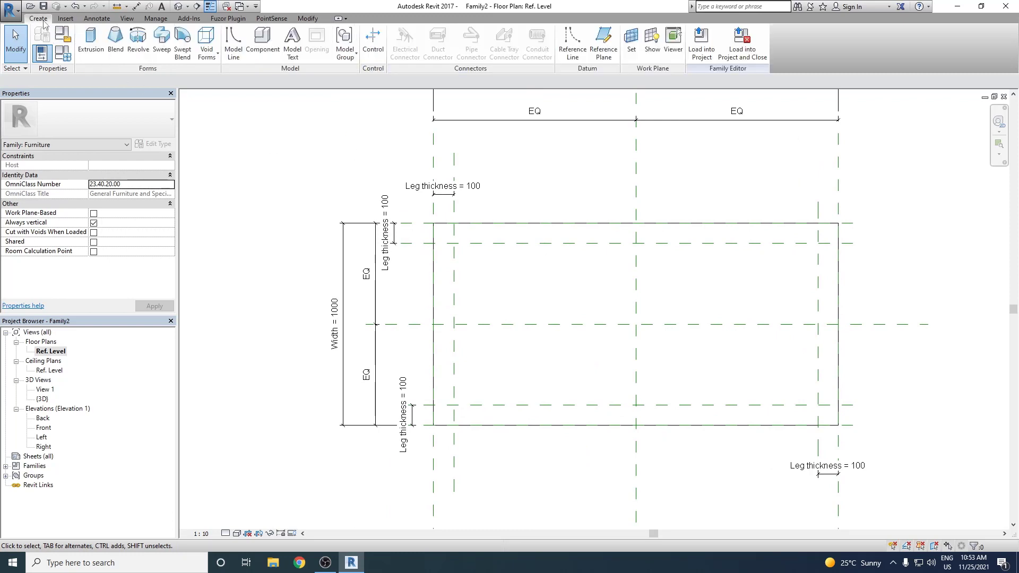
pyautogui.click(90, 41)
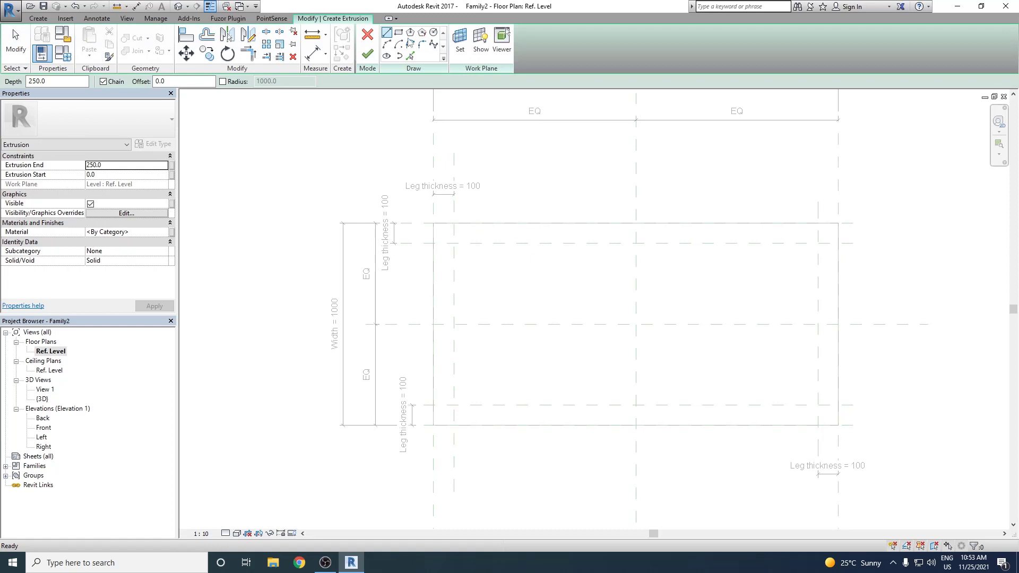
pyautogui.click(399, 33)
pyautogui.scroll(3, 466, 238)
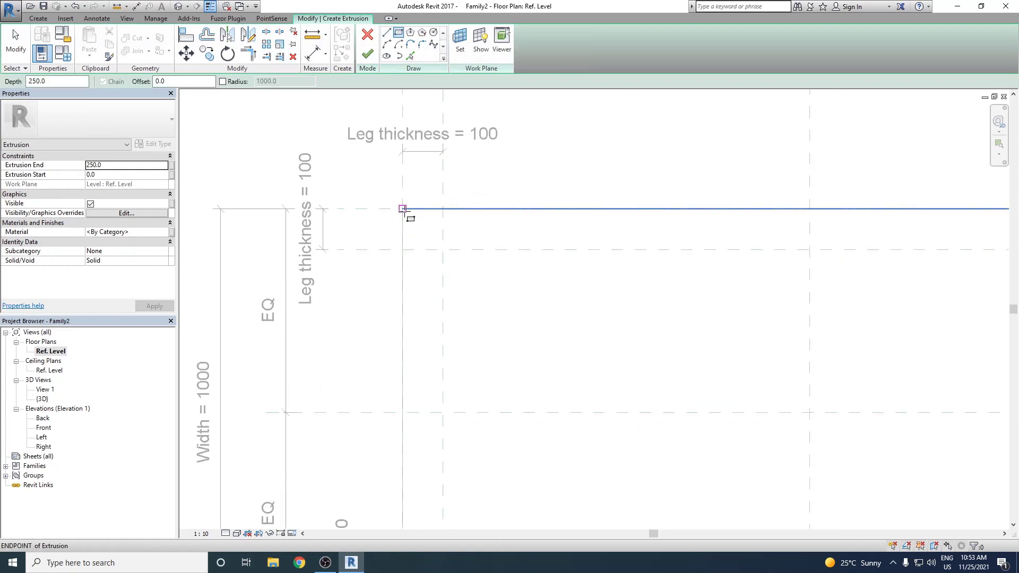
pyautogui.click(402, 208)
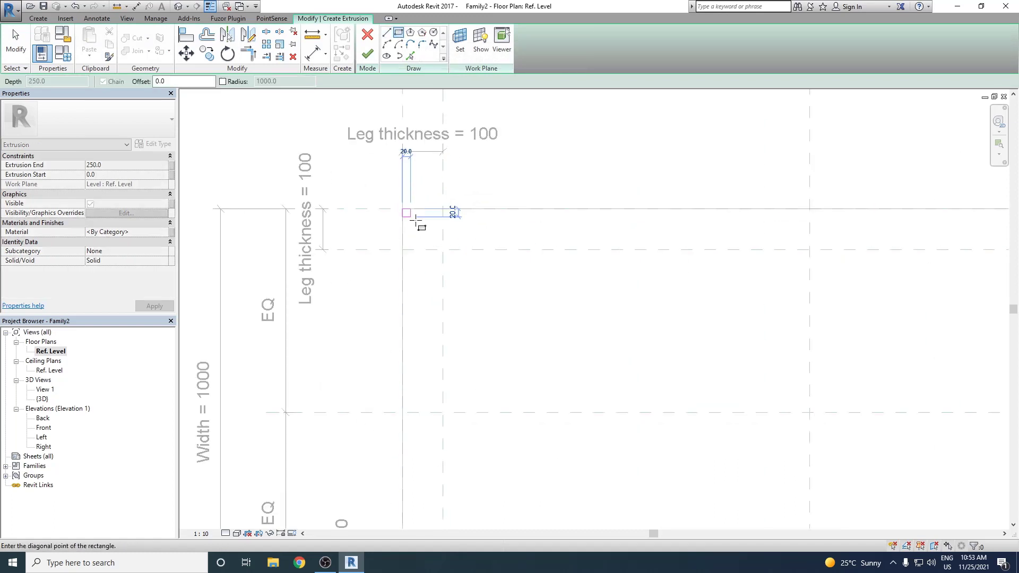
pyautogui.click(443, 249)
# Sketch 100 by 100 leg rectangles at the tabletop's lower-left and lower-right corners, between the edge and inset planes.
pyautogui.scroll(-3, 450, 351)
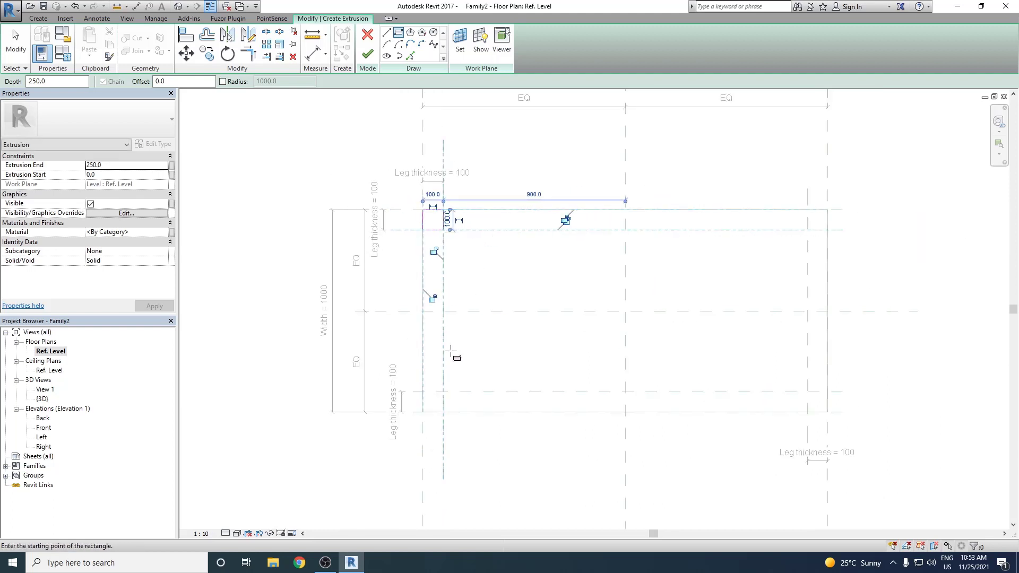
pyautogui.click(422, 392)
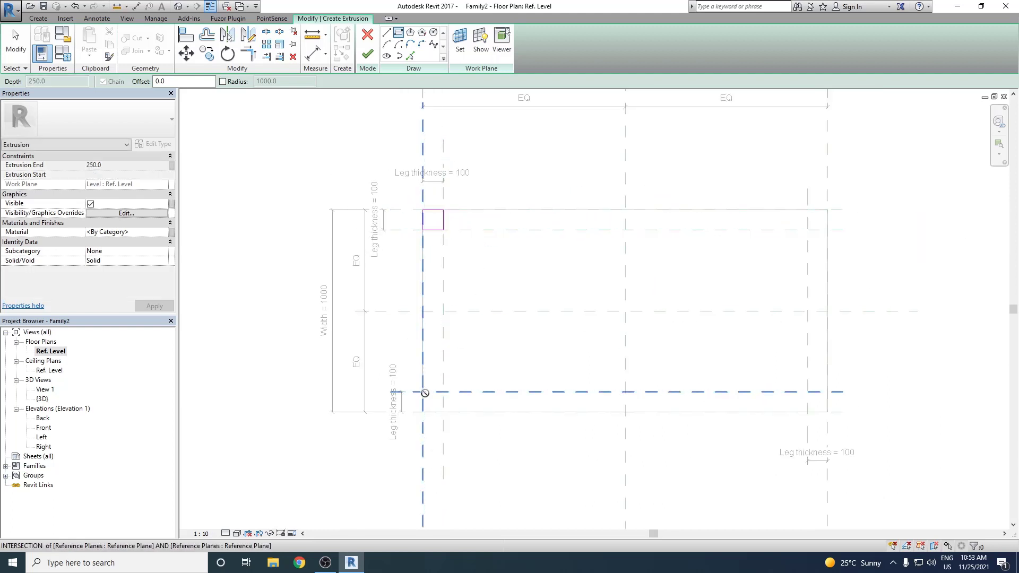
pyautogui.click(443, 411)
pyautogui.scroll(2, 842, 413)
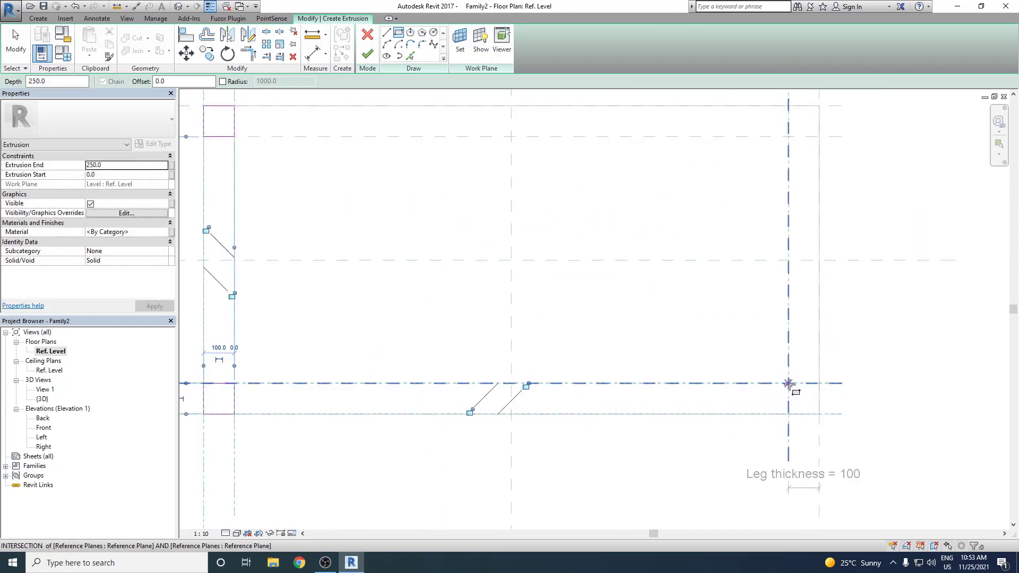
pyautogui.click(789, 383)
pyautogui.click(819, 414)
# Sketch the fourth leg rectangle at the tabletop's upper-right corner between the edge and inset planes, and finish the extrusion.
pyautogui.moveTo(792, 97); pyautogui.dragTo(717, 165, button='middle')
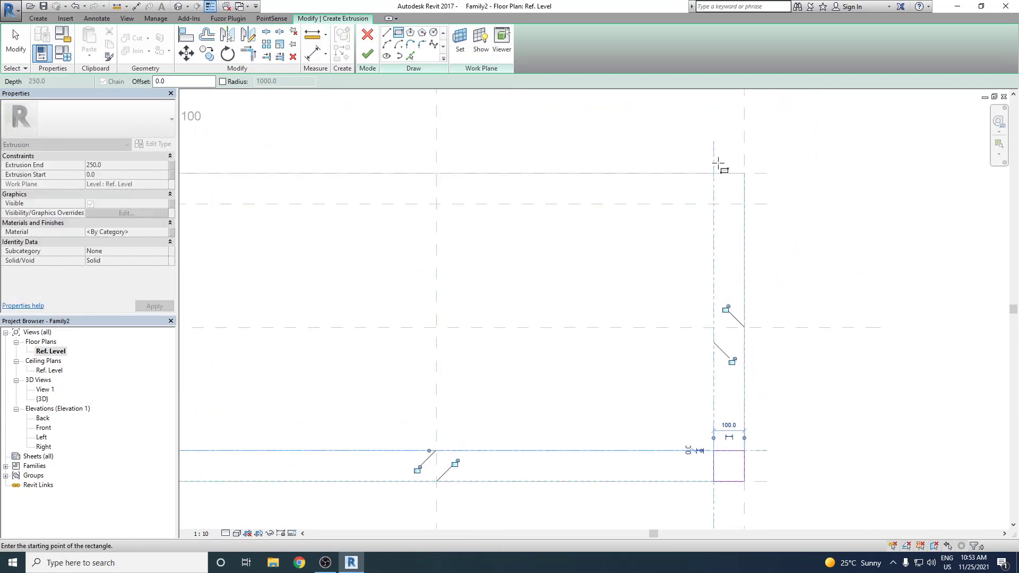
pyautogui.click(714, 173)
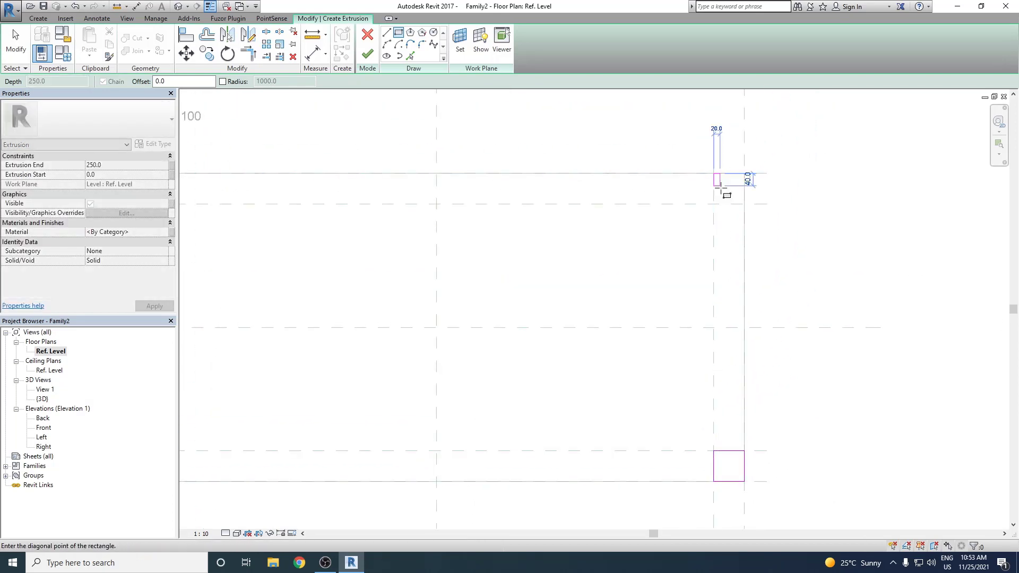
pyautogui.click(744, 204)
pyautogui.press('Escape')
pyautogui.press('Escape')
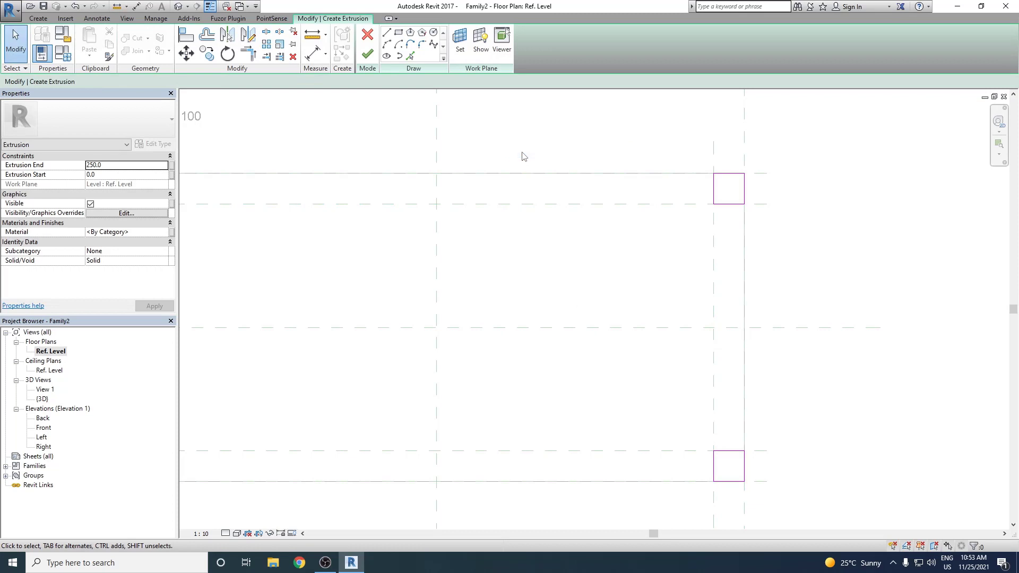
pyautogui.scroll(-2, 523, 156)
pyautogui.click(367, 54)
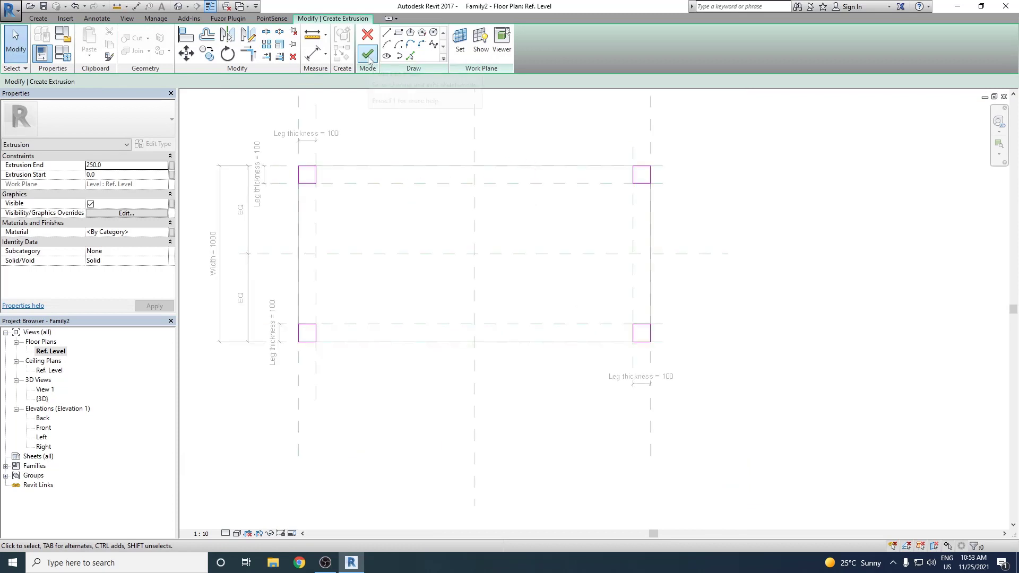
# Display the floor plan in the Shaded visual style.
pyautogui.click(235, 534)
pyautogui.click(276, 504)
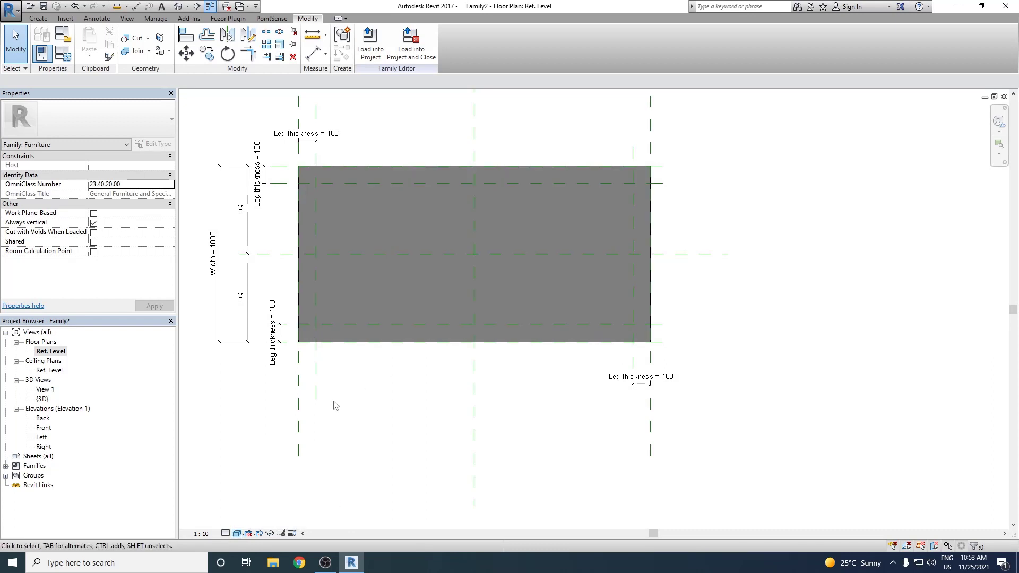
pyautogui.moveTo(334, 404); pyautogui.dragTo(356, 392, button='middle')
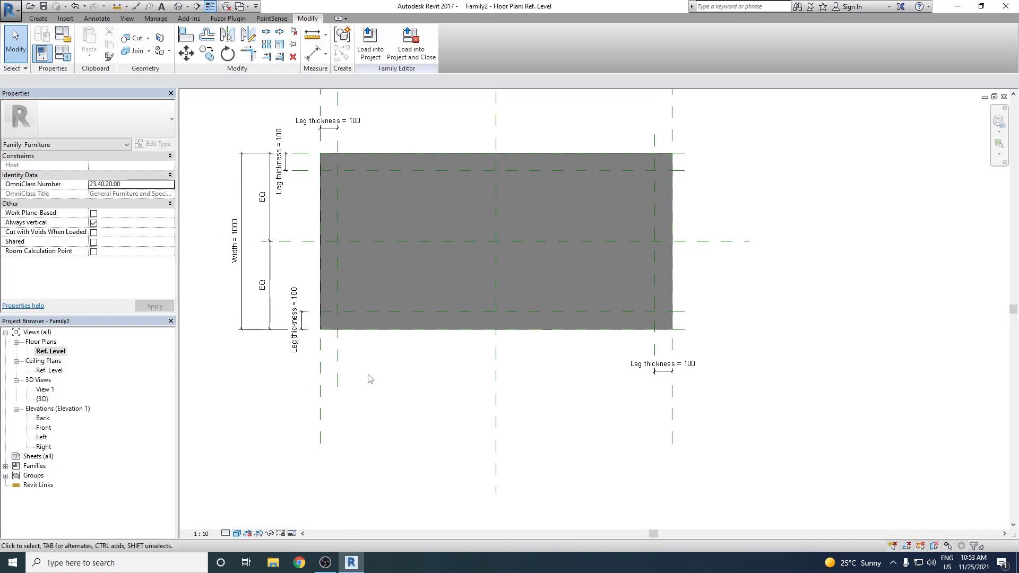
# In the Front elevation, stretch the leg extrusion up to the tabletop's underside, 750 deep, and lock it to that reference plane.
pyautogui.doubleClick(45, 427)
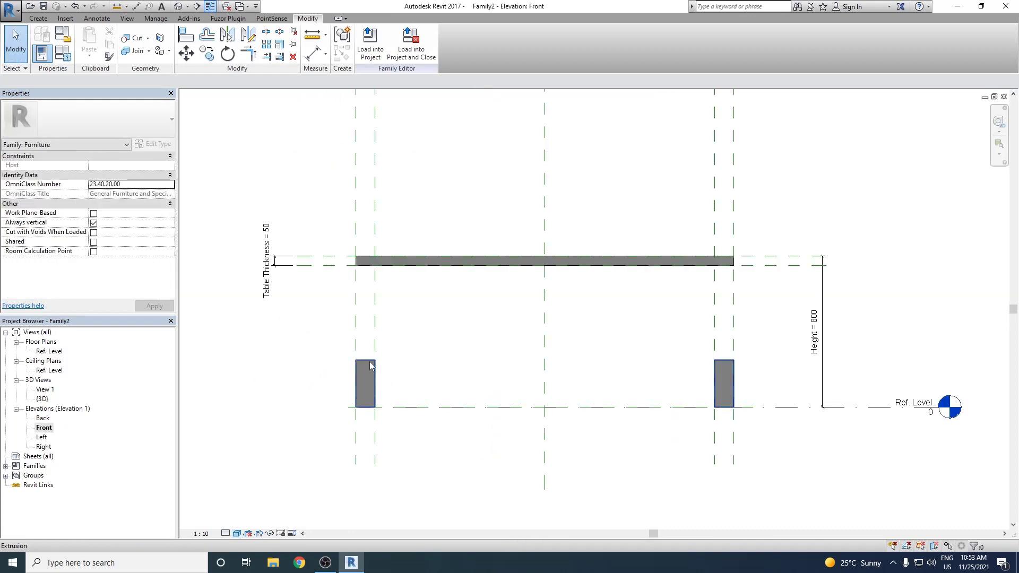
pyautogui.click(370, 367)
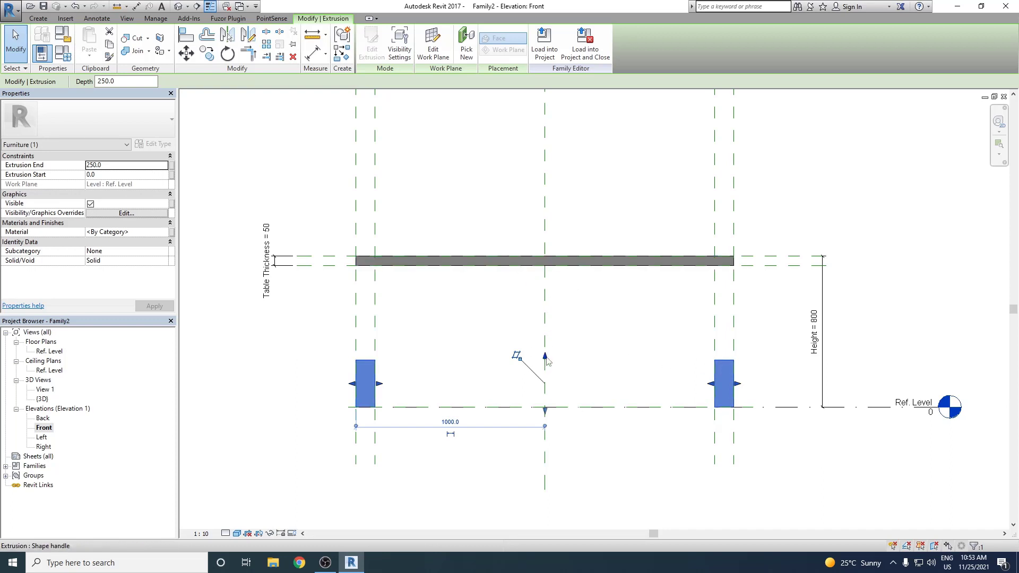
pyautogui.moveTo(545, 363); pyautogui.dragTo(548, 271)
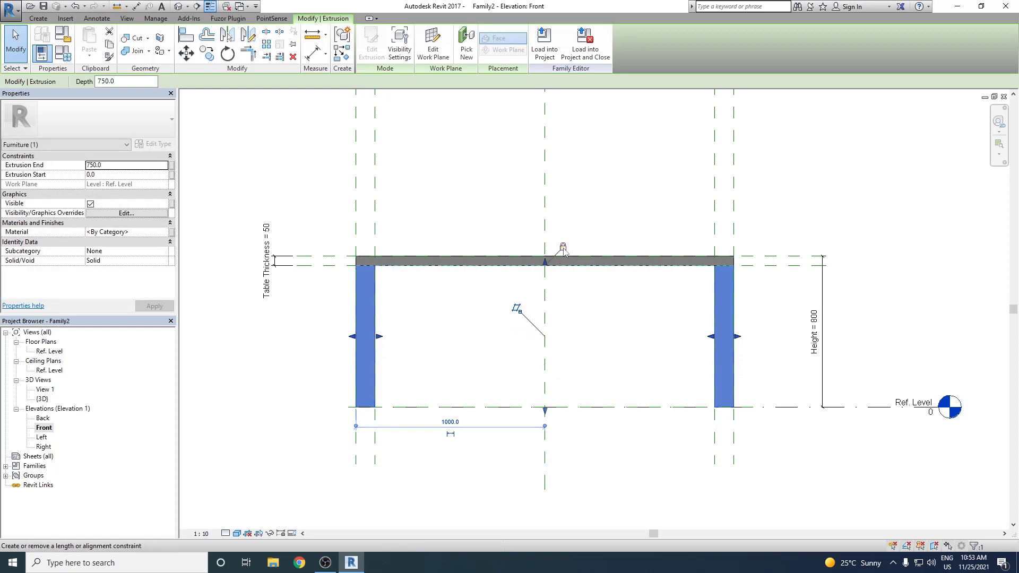
pyautogui.click(597, 213)
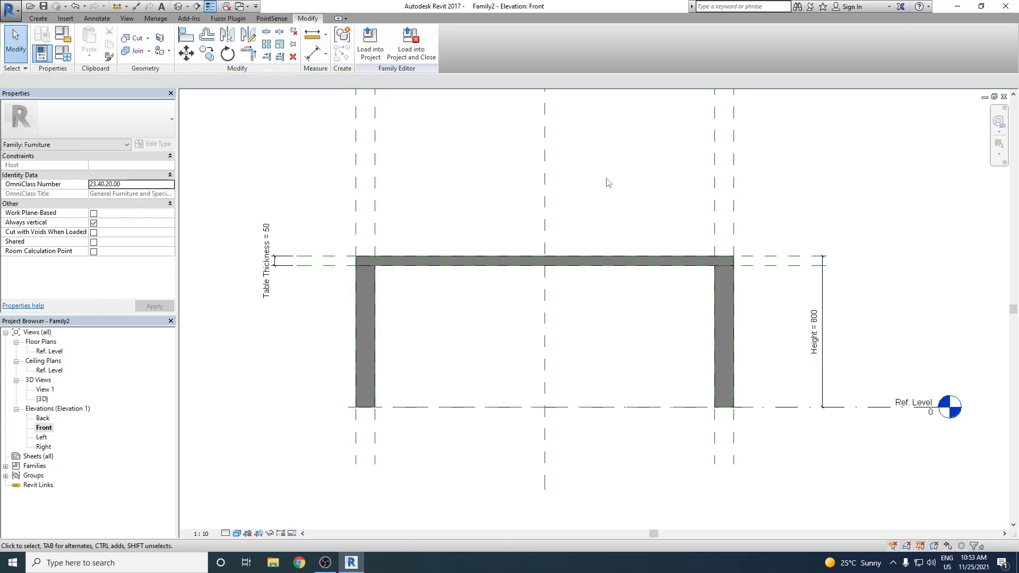
# Set the table's Height dimension to 500 to test how the legs follow.
pyautogui.click(815, 340)
pyautogui.click(815, 322)
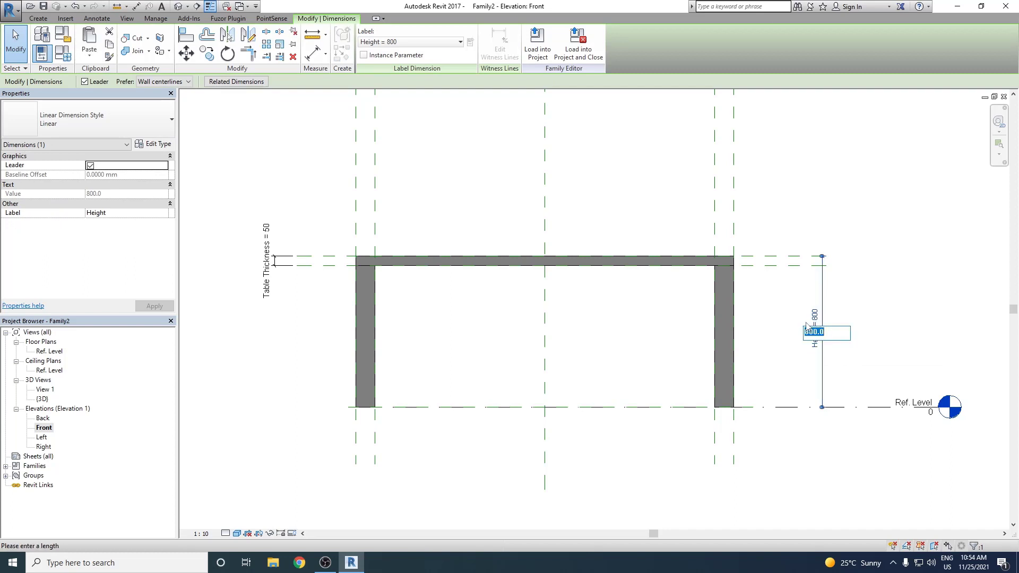
pyautogui.press('BackSpace')
pyautogui.press('Return')
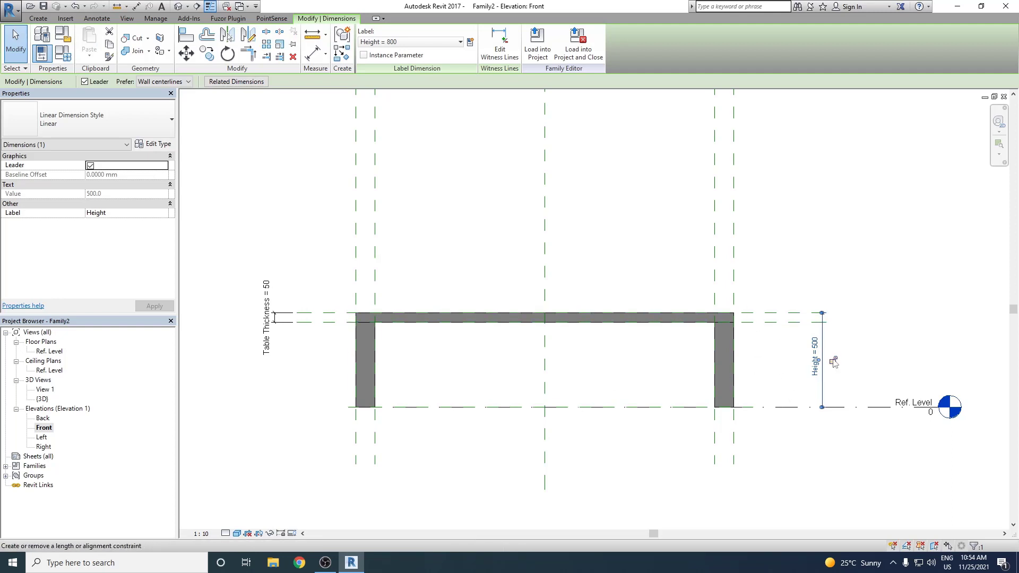
# Set the table's Height dimension to 1000 to test how the legs follow.
pyautogui.click(814, 350)
pyautogui.write('1000')
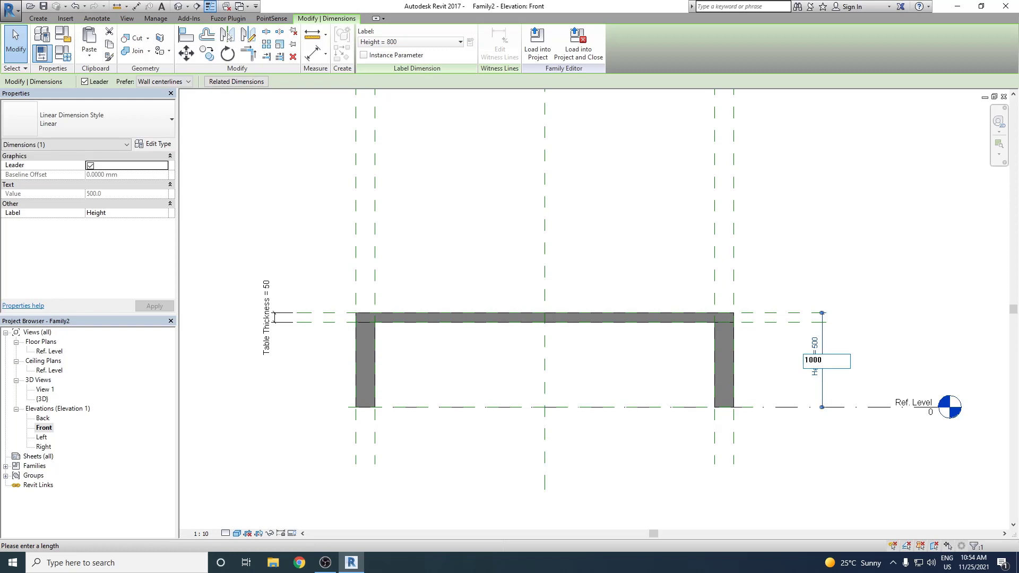
pyautogui.press('Return')
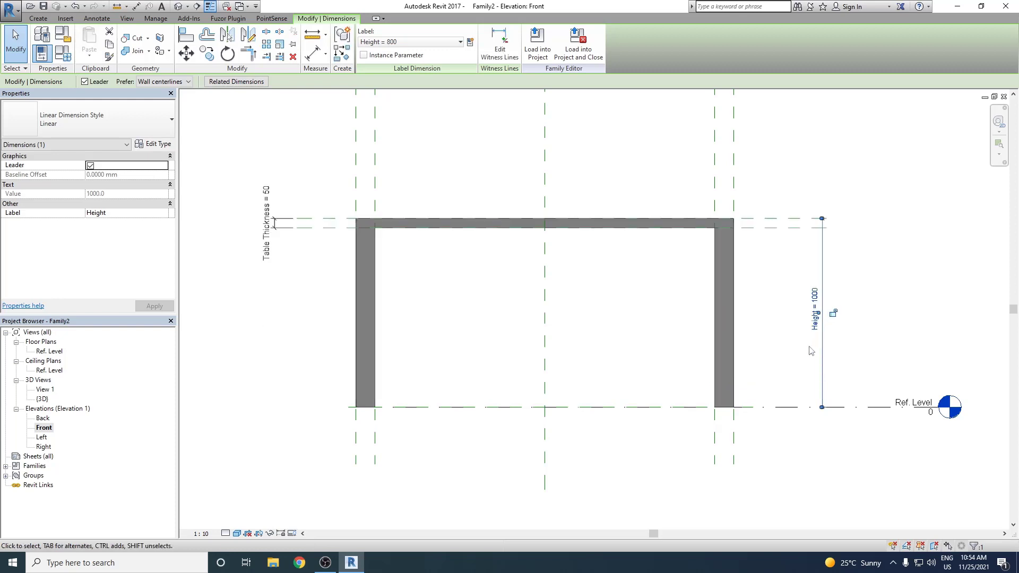
# Set the table's Height dimension back to 800 and clear the selection.
pyautogui.click(815, 308)
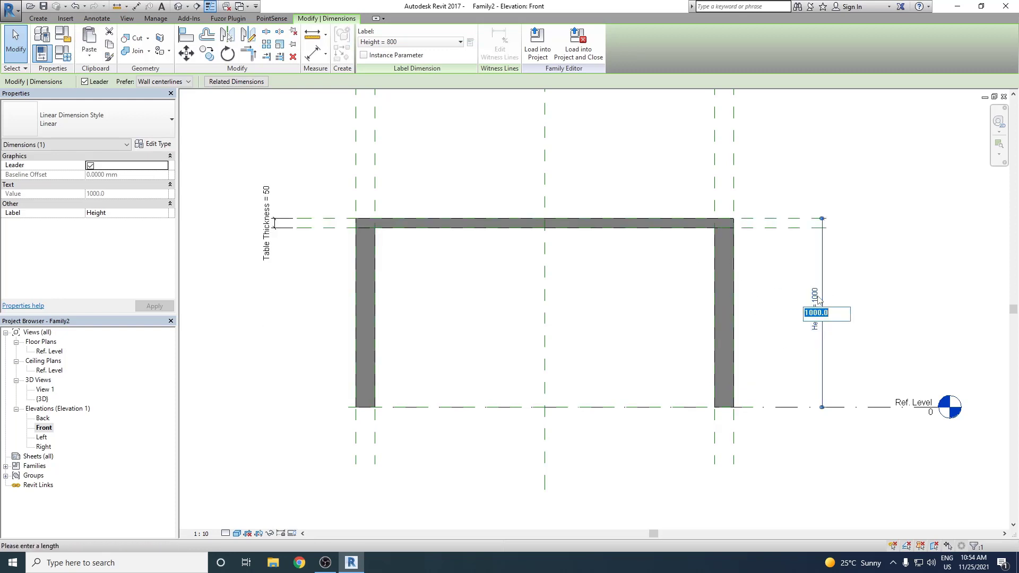
pyautogui.write('800')
pyautogui.press('Return')
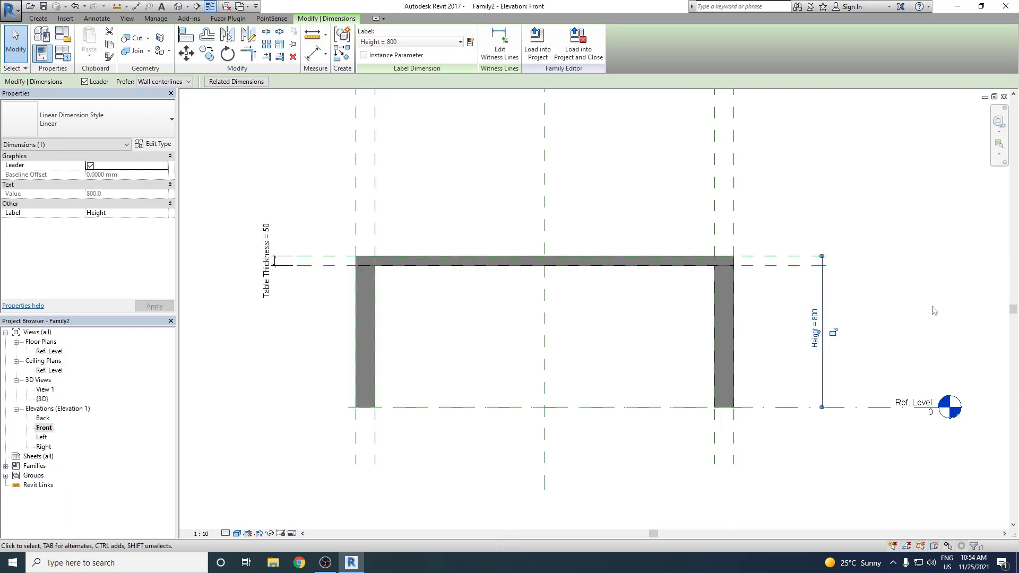
pyautogui.click(930, 322)
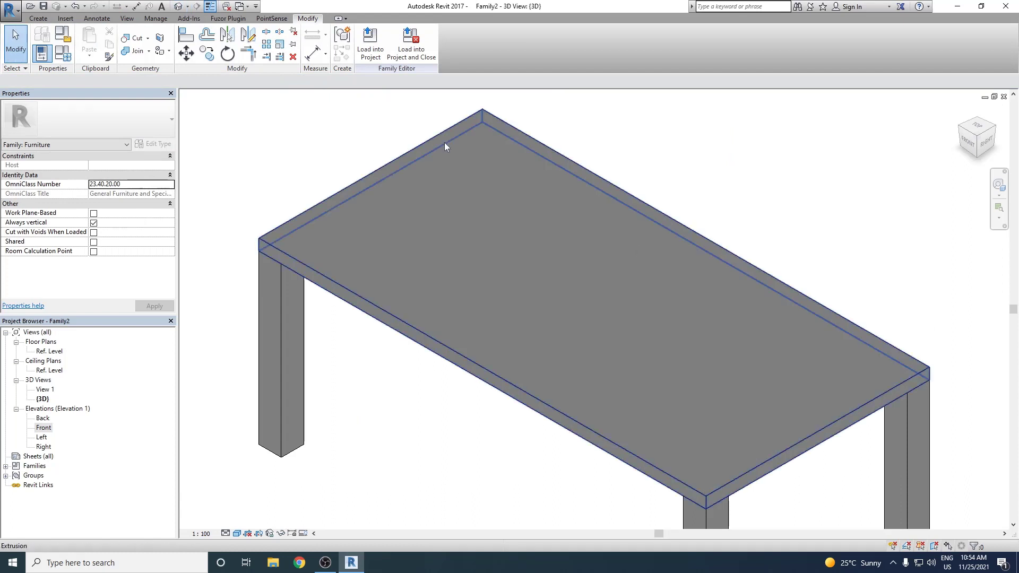
# Check the whole table in the 3D view and open the Family Types parameters beside the model.
pyautogui.scroll(-3, 491, 237)
pyautogui.scroll(2, 603, 268)
pyautogui.scroll(-2, 562, 287)
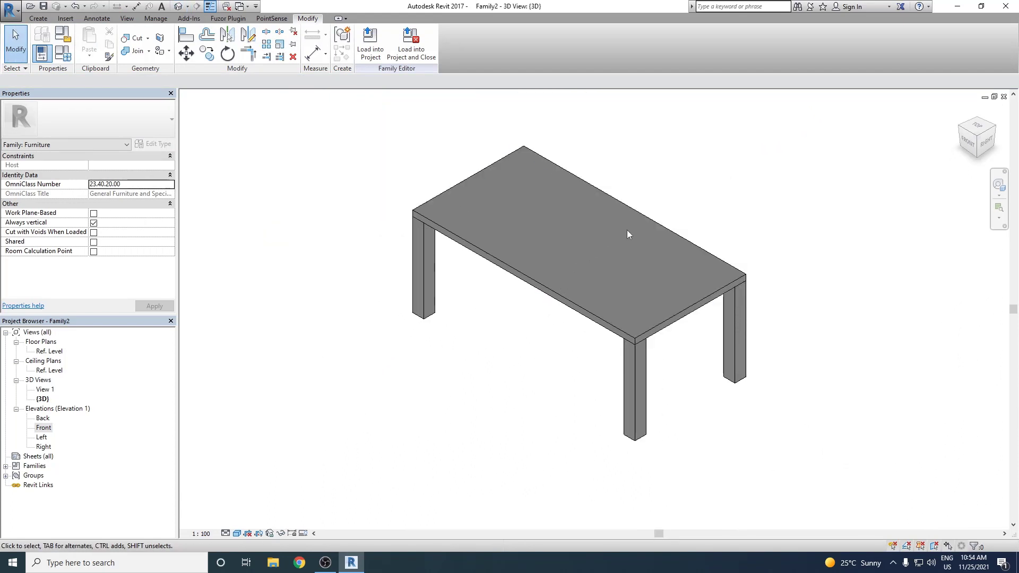
pyautogui.scroll(-1, 523, 294)
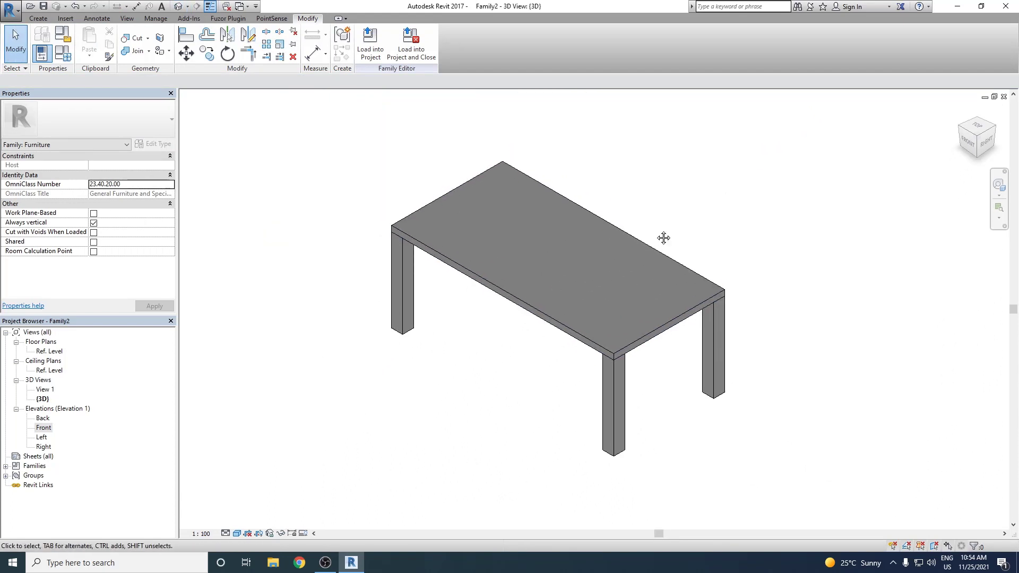
pyautogui.scroll(2, 661, 235)
pyautogui.scroll(-1, 630, 254)
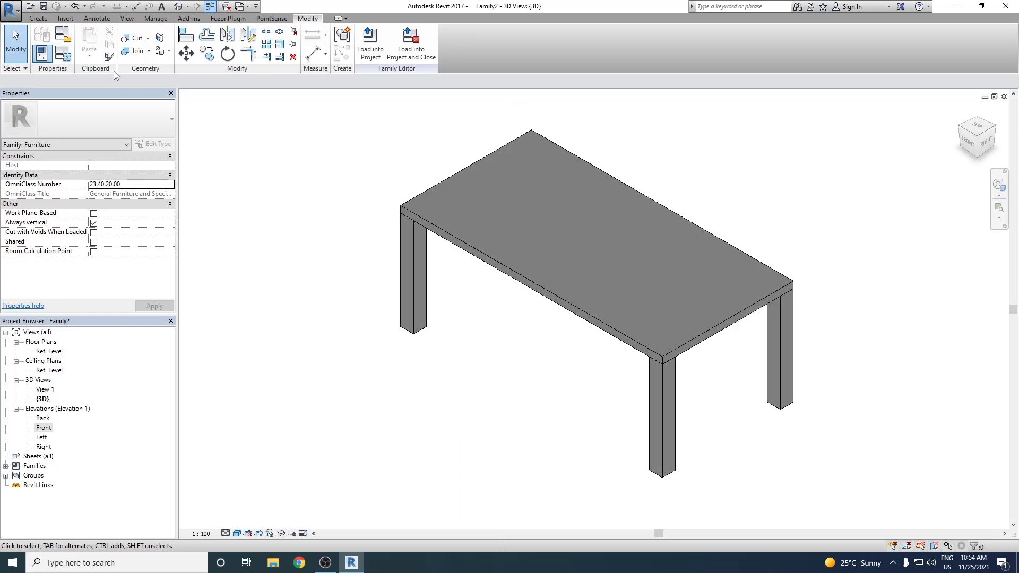
pyautogui.click(67, 56)
pyautogui.moveTo(479, 141); pyautogui.dragTo(152, 142)
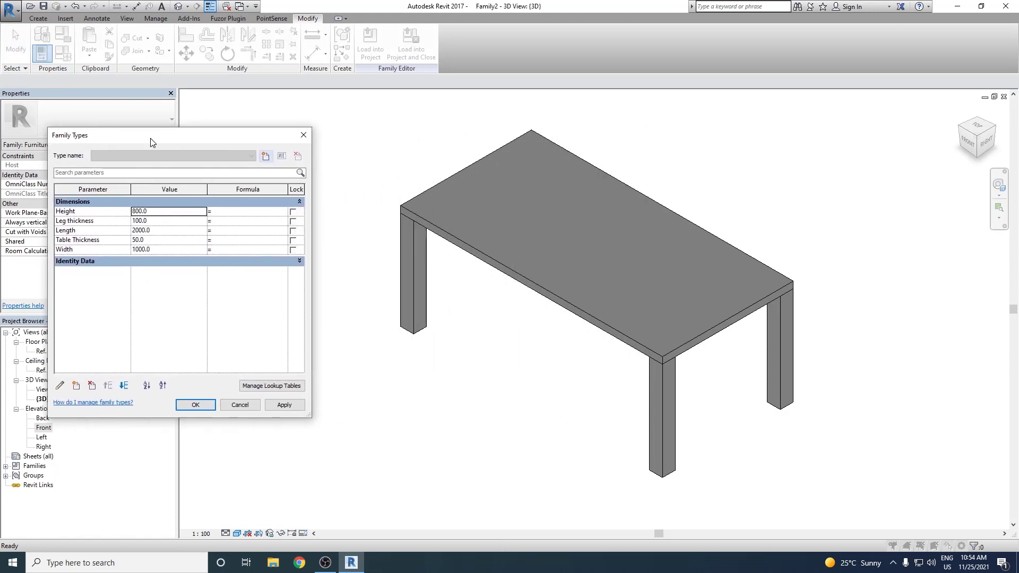
# Test the family by applying a Length of 3500 and a Width of 800.
pyautogui.click(161, 231)
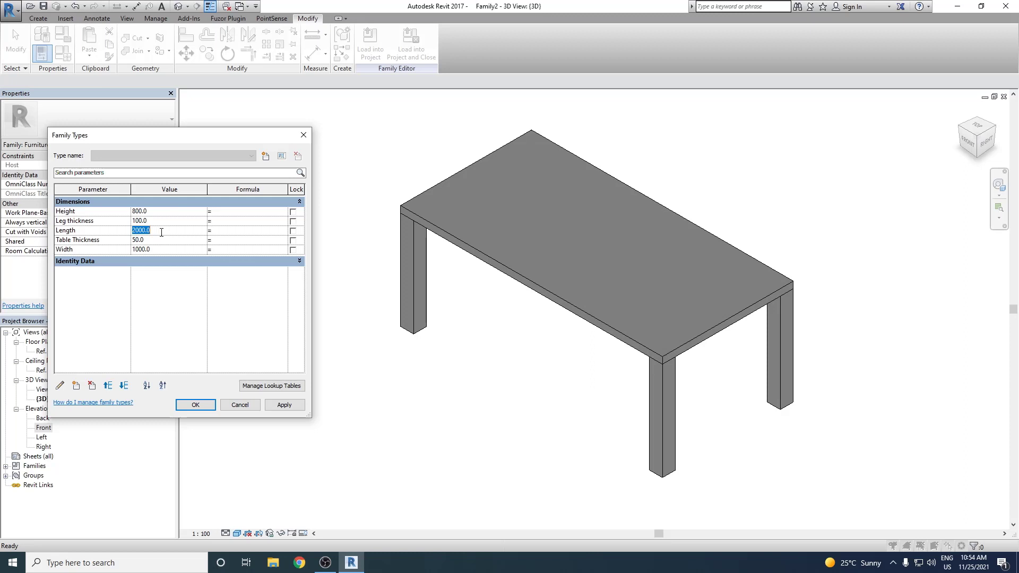
pyautogui.write('15')
pyautogui.click(293, 404)
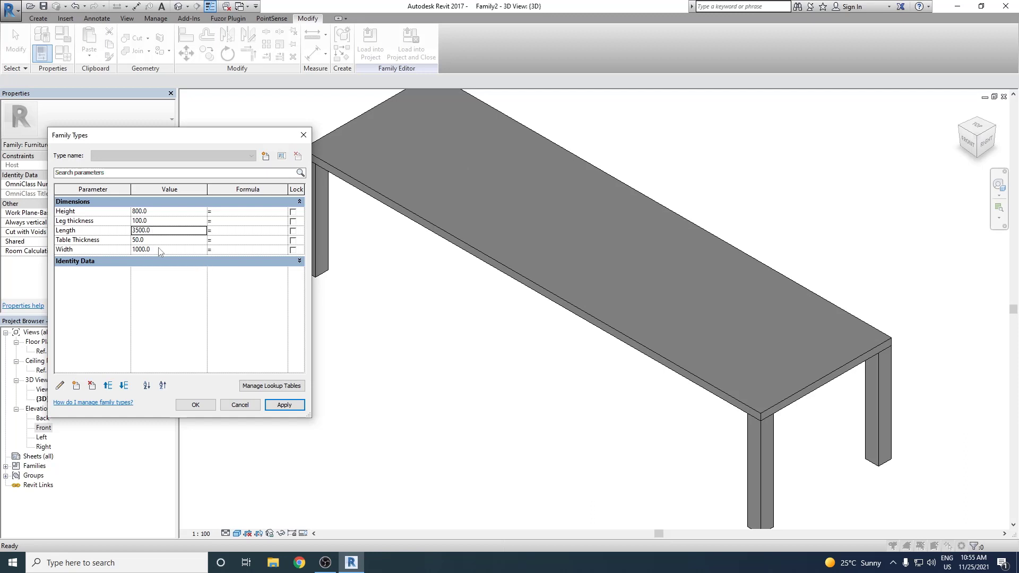
pyautogui.click(163, 249)
pyautogui.write('800')
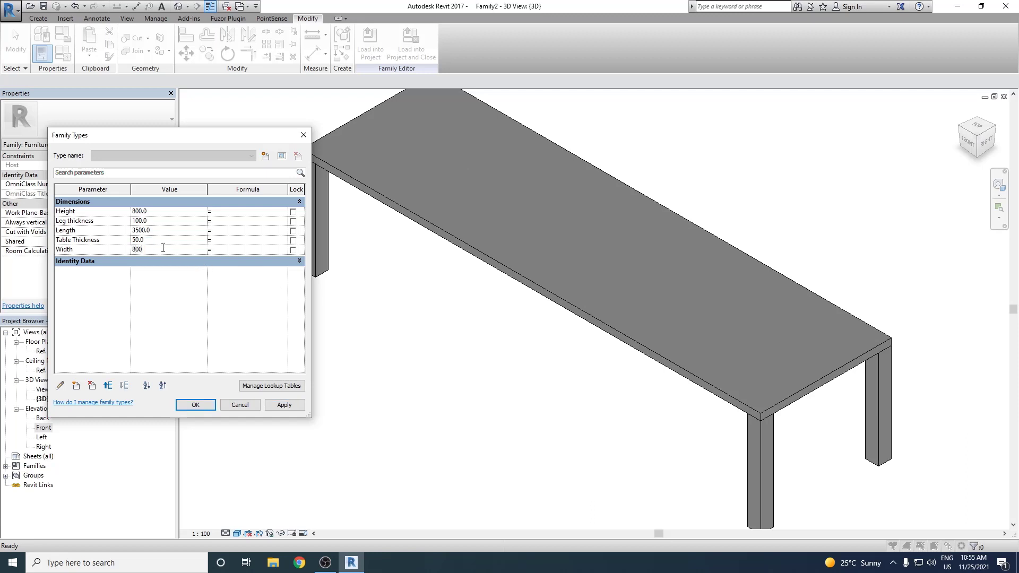
pyautogui.click(292, 406)
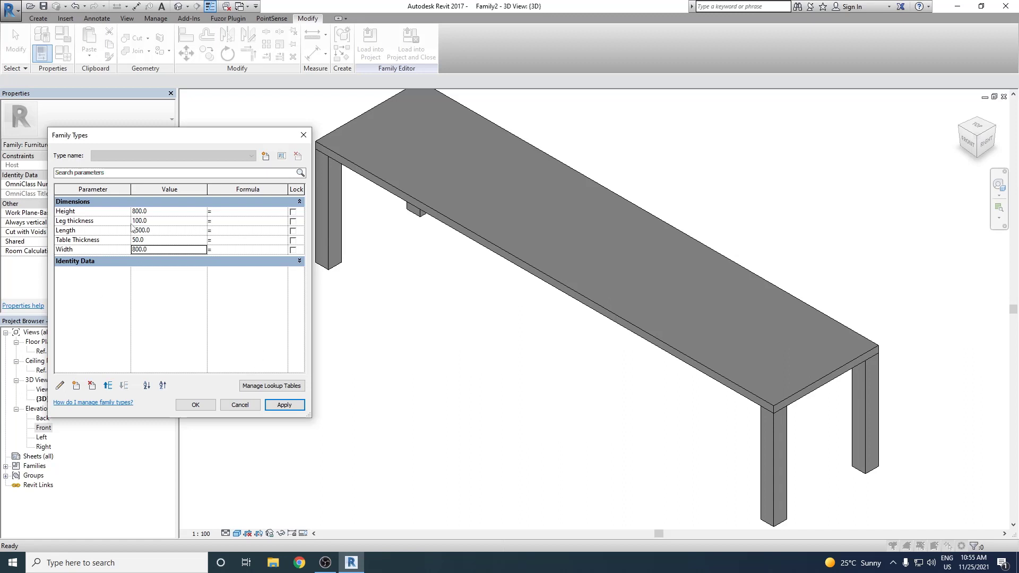
# Set the Length parameter back to 2000 and the Width parameter to 1000.
pyautogui.click(184, 230)
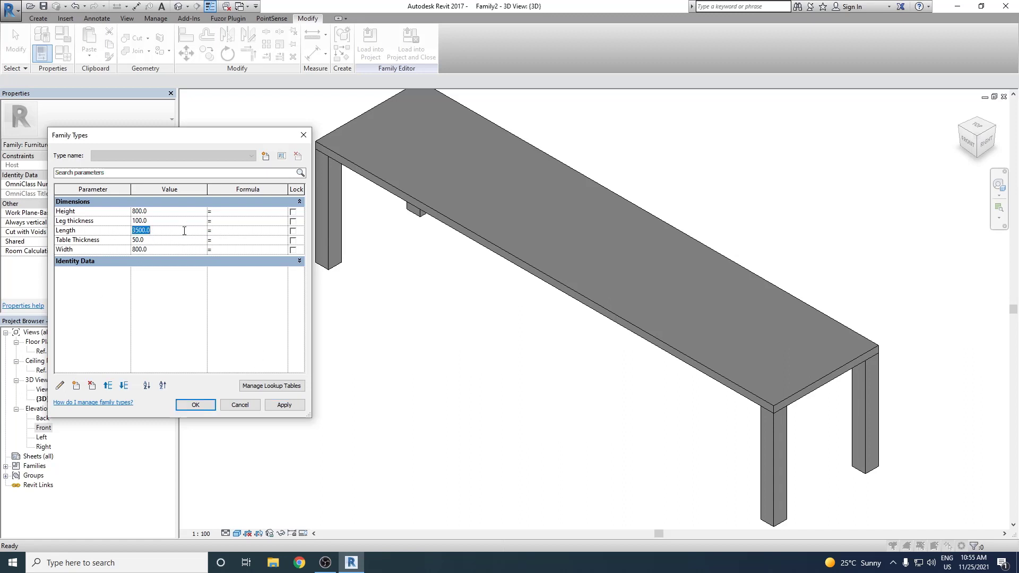
pyautogui.write('30')
pyautogui.write('0')
pyautogui.press('BackSpace')
pyautogui.press('BackSpace')
pyautogui.press('BackSpace')
pyautogui.click(175, 253)
pyautogui.write('10')
pyautogui.press('Tab')
# Give the Width parameter the formula Length / 2 and apply it.
pyautogui.click(103, 233)
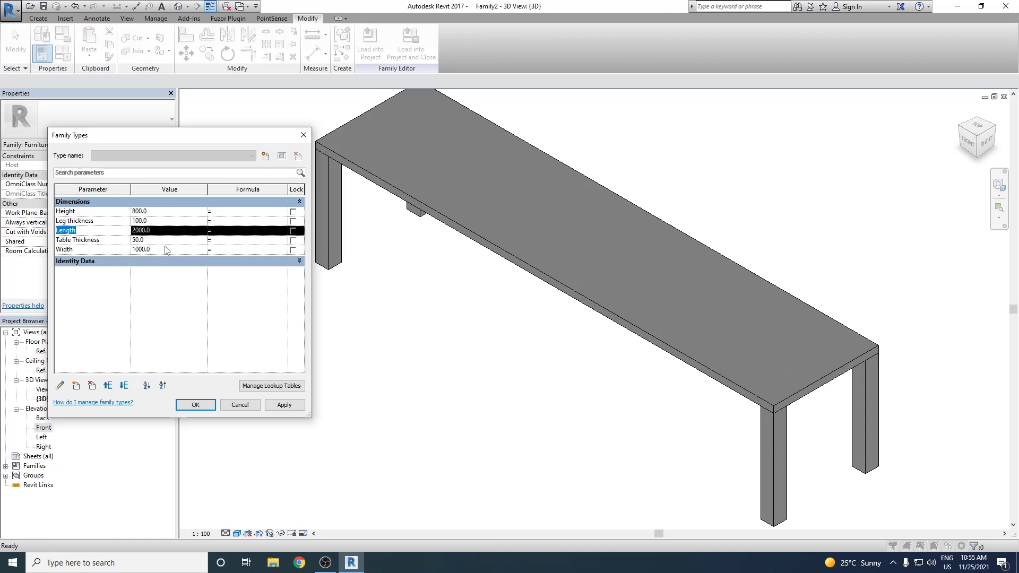
pyautogui.click(244, 250)
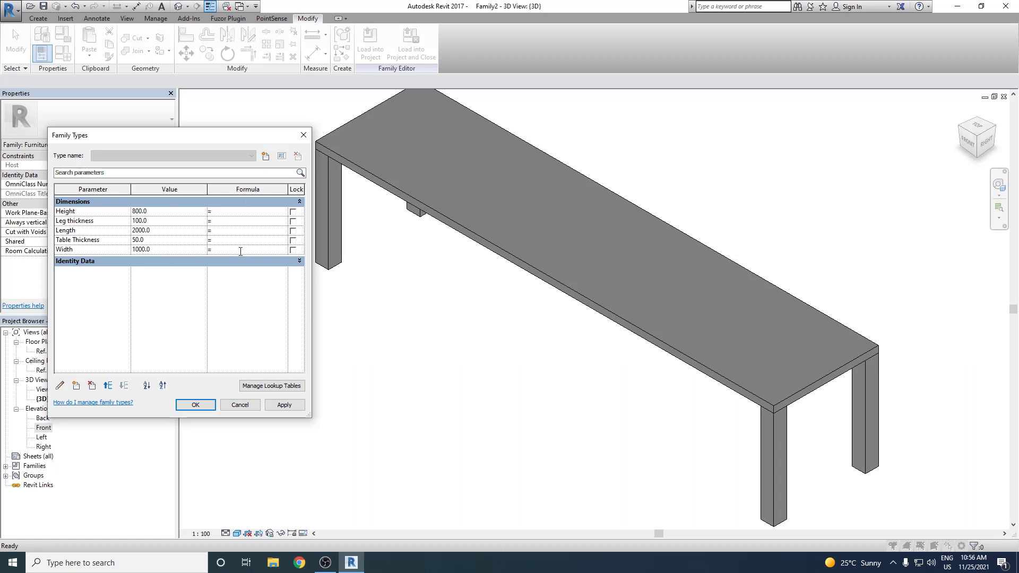
pyautogui.write('Length / 2')
pyautogui.click(285, 404)
# Apply a Length of 3000 to test the Width formula.
pyautogui.click(167, 230)
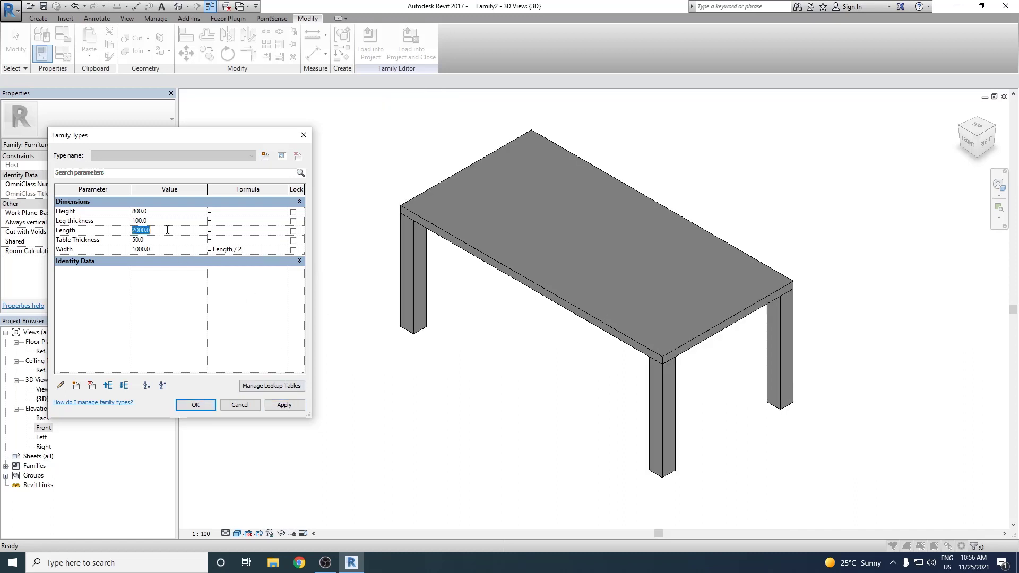
pyautogui.write('30')
pyautogui.click(283, 405)
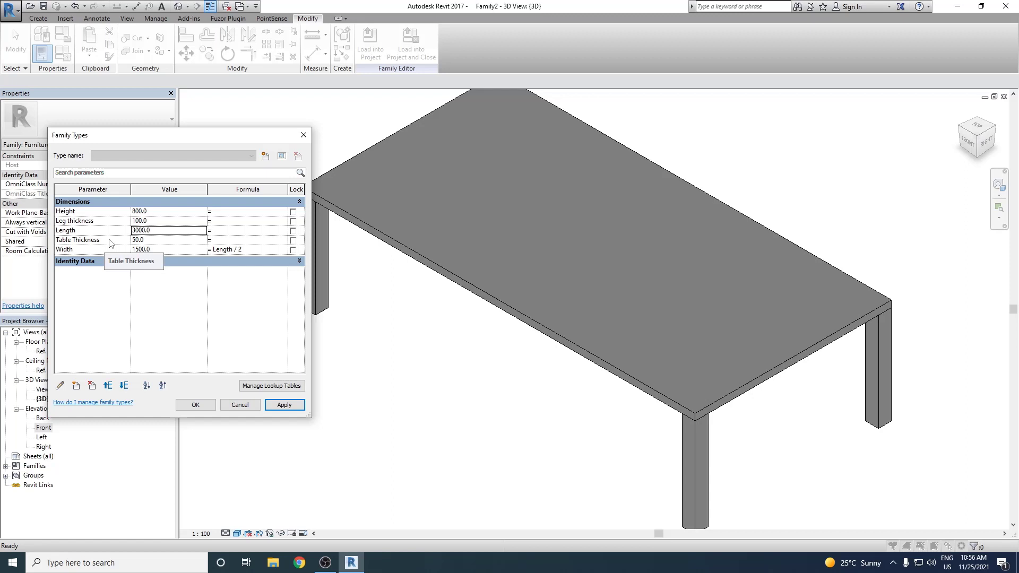
# Set the Length parameter to 2000, apply it and accept the family types.
pyautogui.click(165, 231)
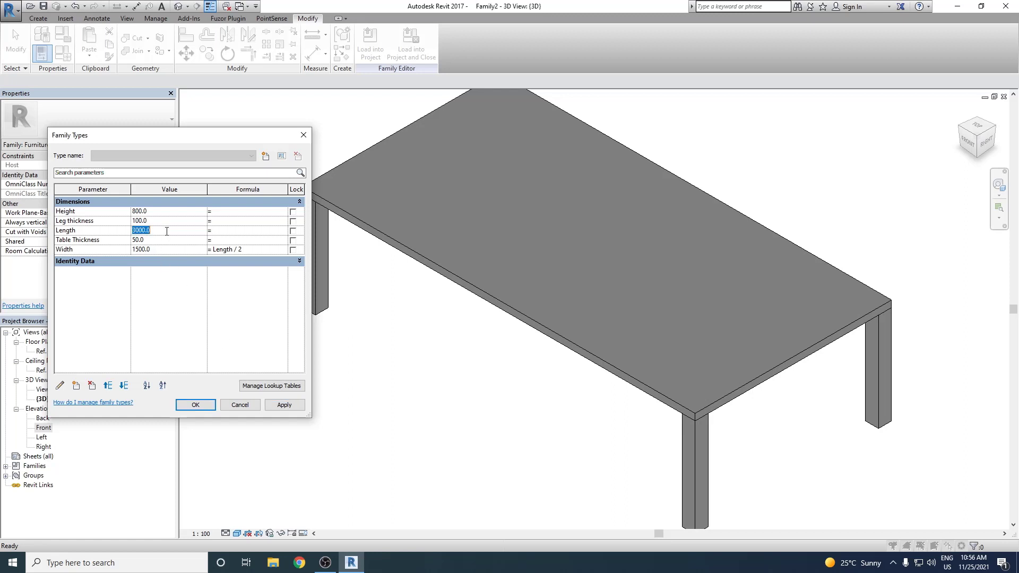
pyautogui.write('2000')
pyautogui.click(282, 404)
pyautogui.click(195, 405)
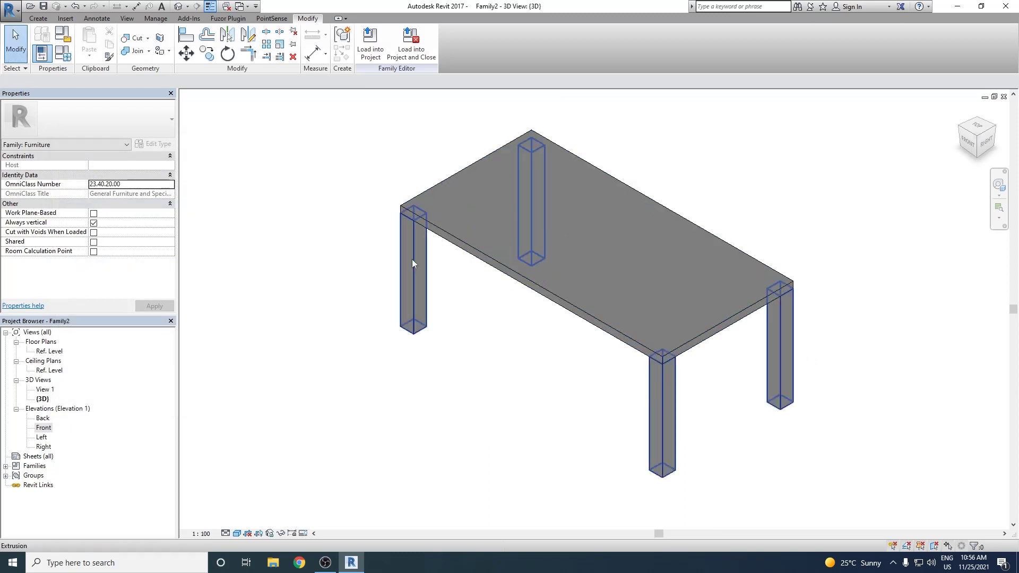
# Open the material choice for the tabletop extrusion and create a new material named Wood.
pyautogui.click(470, 253)
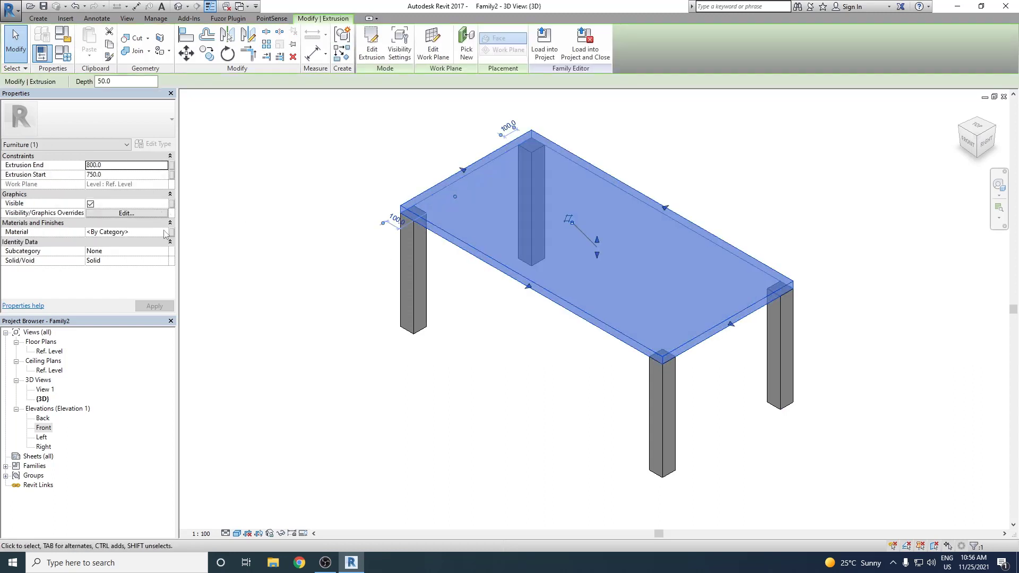
pyautogui.click(141, 232)
pyautogui.click(170, 231)
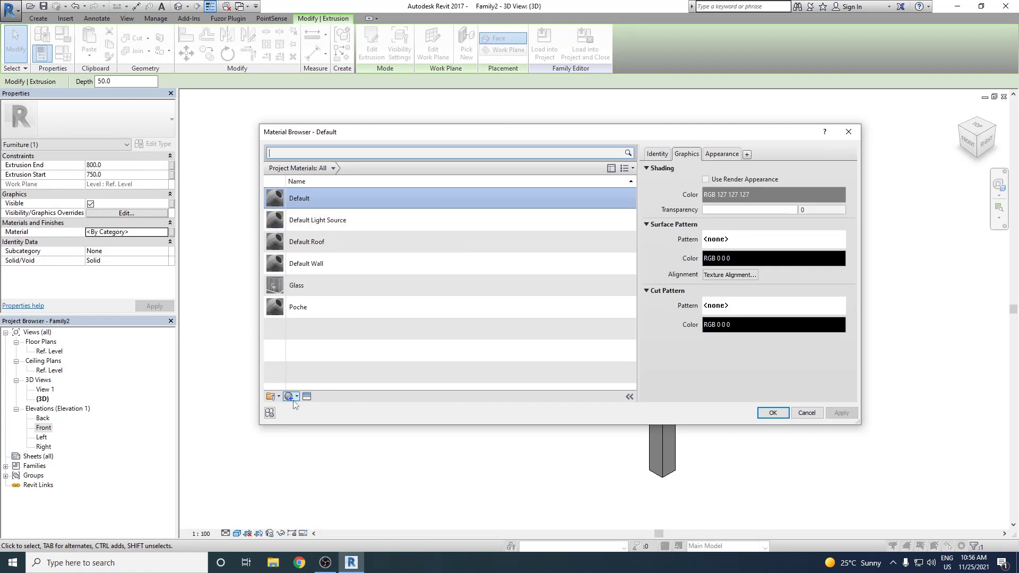
pyautogui.click(272, 396)
pyautogui.click(317, 410)
pyautogui.rightClick(323, 245)
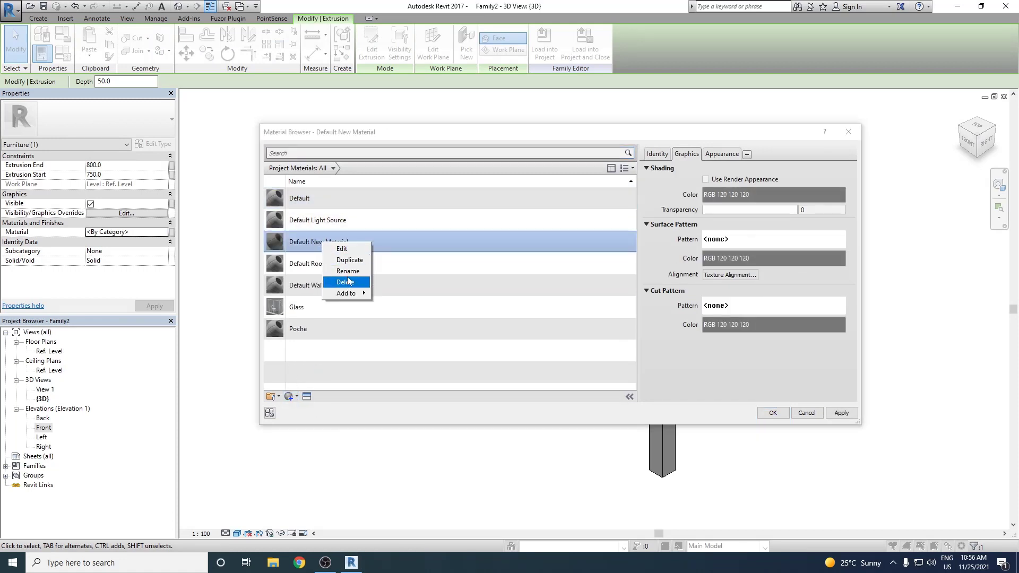
pyautogui.click(350, 275)
pyautogui.write('Wood')
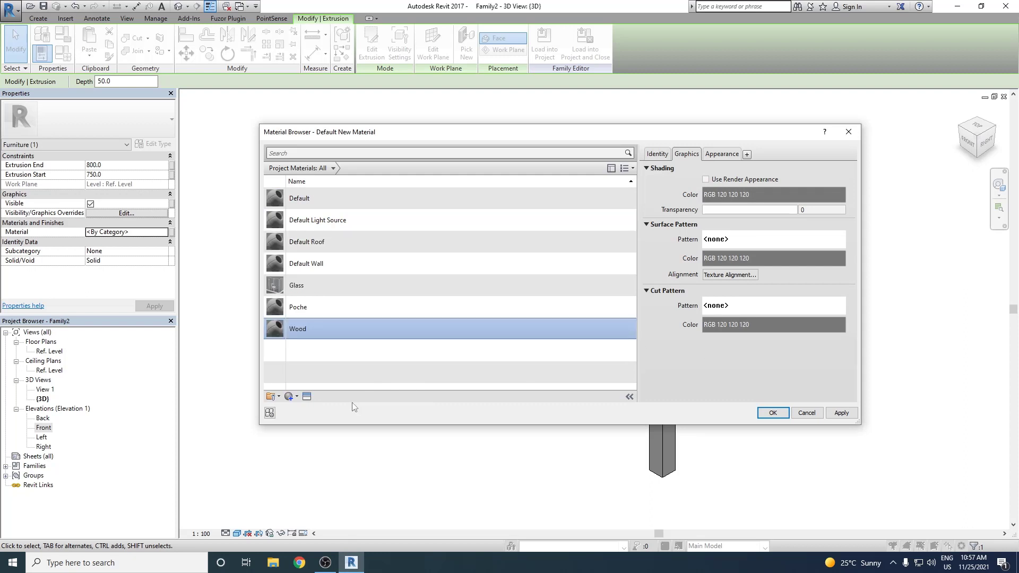
# Give the Wood material the Birch - Natural Medium Gloss appearance asset from the Autodesk library and assign it to the tabletop.
pyautogui.click(307, 398)
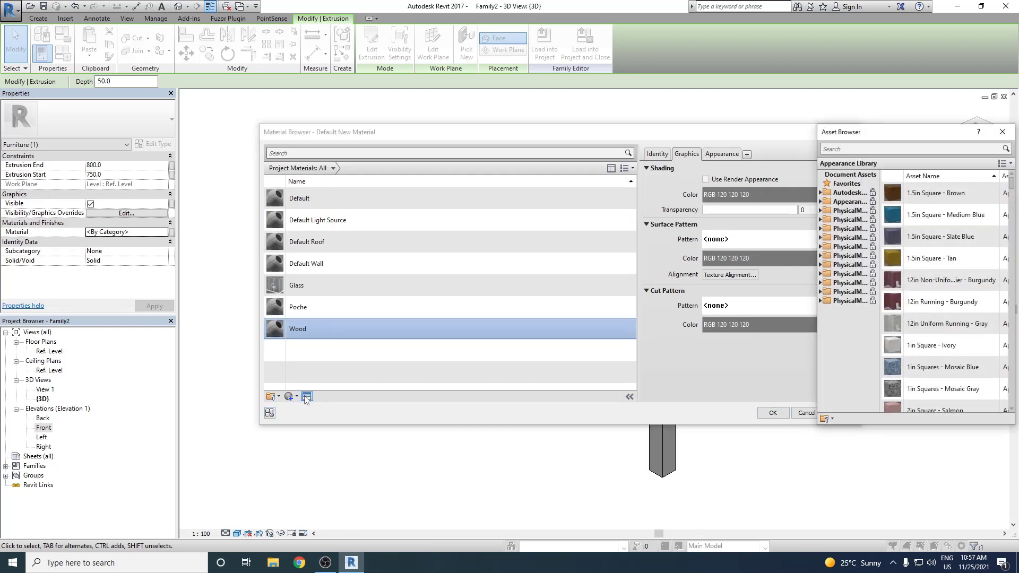
pyautogui.moveTo(858, 134); pyautogui.dragTo(680, 110)
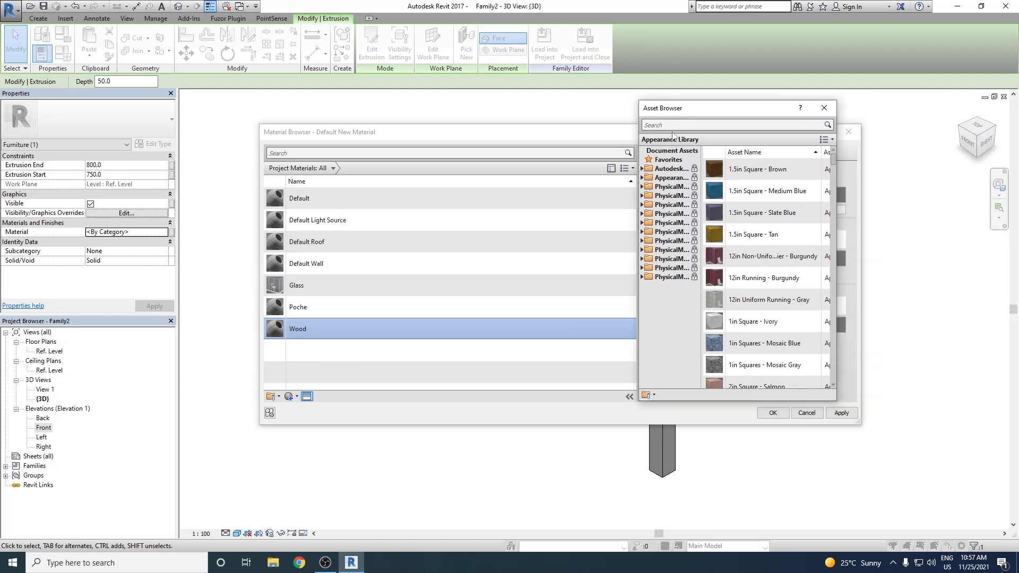
pyautogui.doubleClick(651, 170)
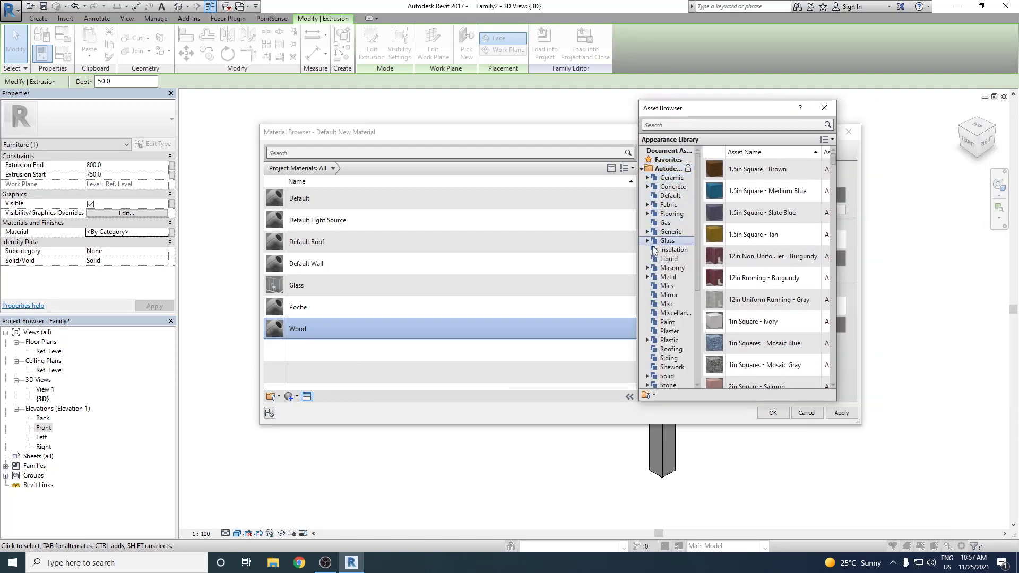
pyautogui.scroll(-5, 657, 260)
pyautogui.doubleClick(658, 286)
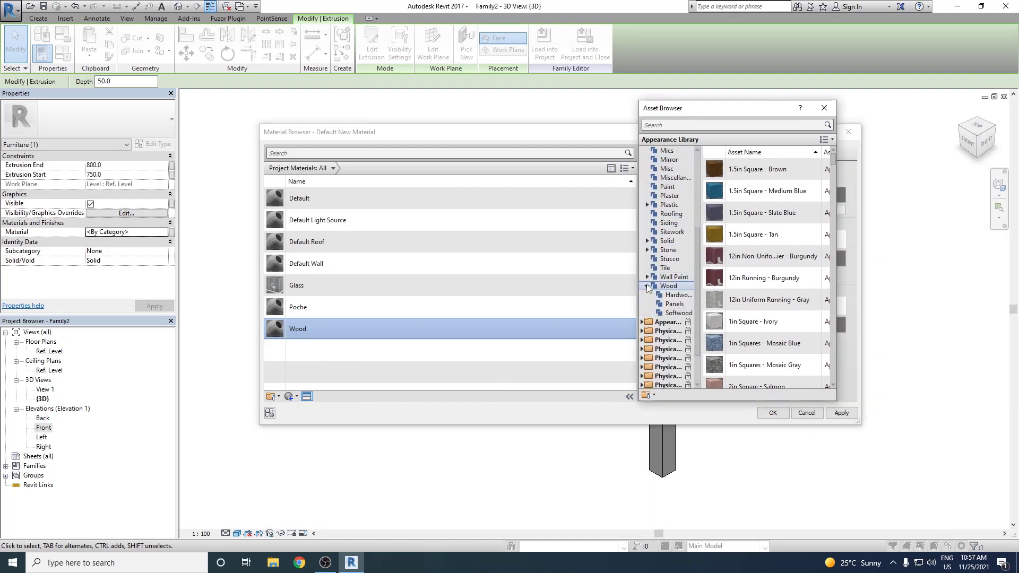
pyautogui.click(667, 286)
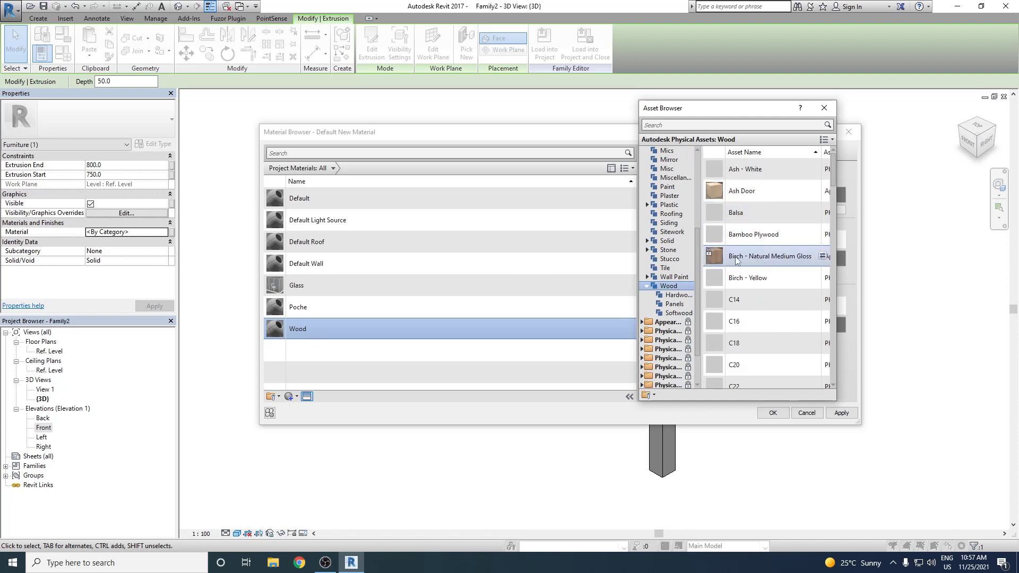
pyautogui.click(823, 257)
pyautogui.click(824, 107)
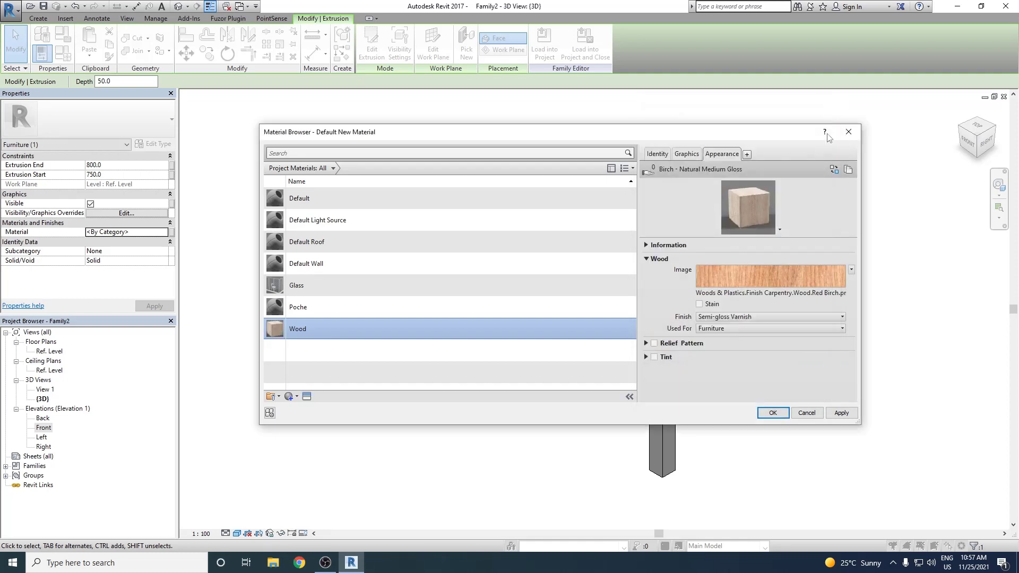
pyautogui.click(841, 413)
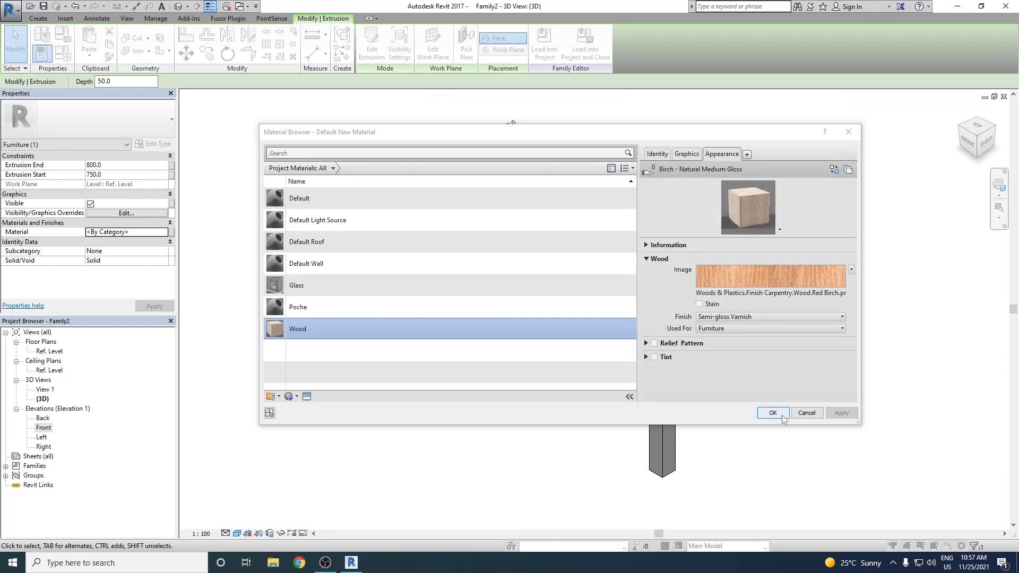
pyautogui.click(779, 415)
pyautogui.click(825, 371)
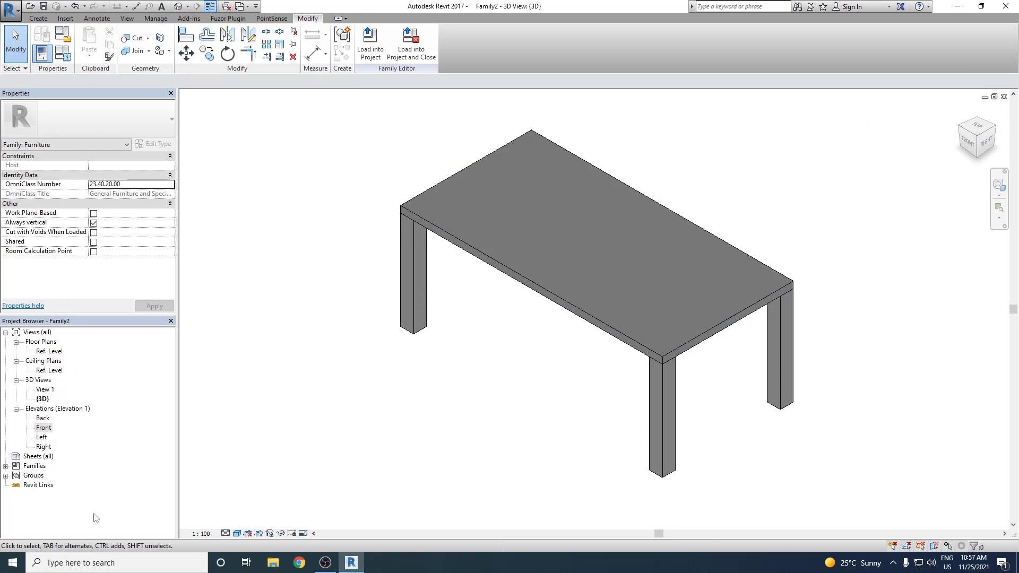
# Assign the Wood material to the table leg extrusion.
pyautogui.click(413, 301)
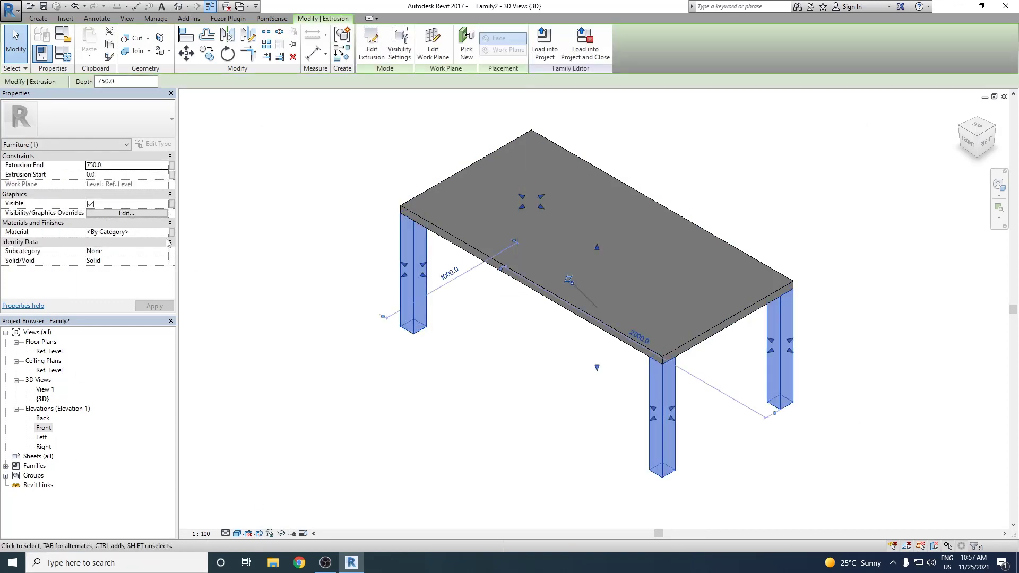
pyautogui.click(164, 232)
pyautogui.click(779, 414)
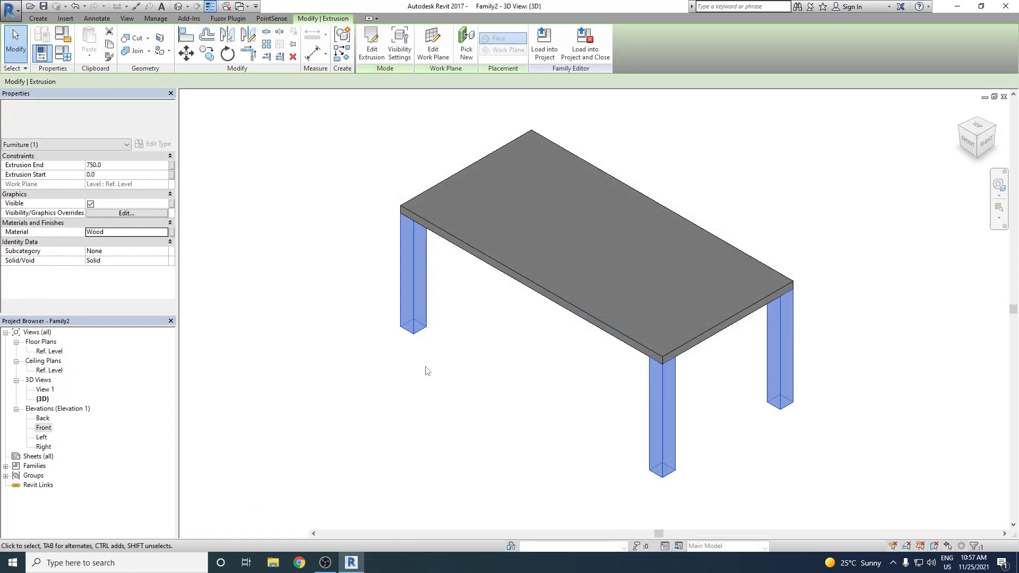
pyautogui.click(527, 403)
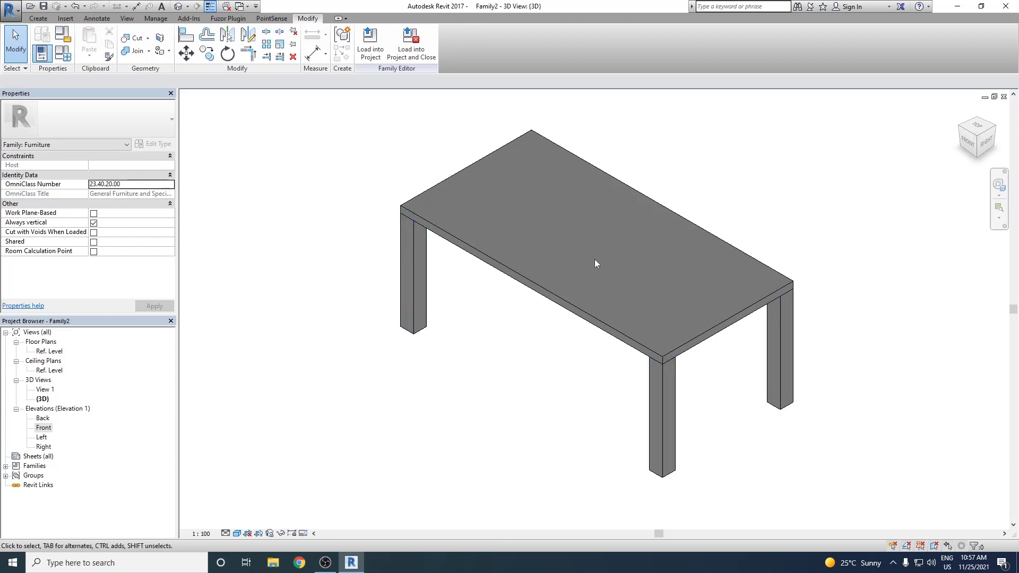
# Display the 3D view in the Realistic visual style with the Fine detail level.
pyautogui.click(237, 533)
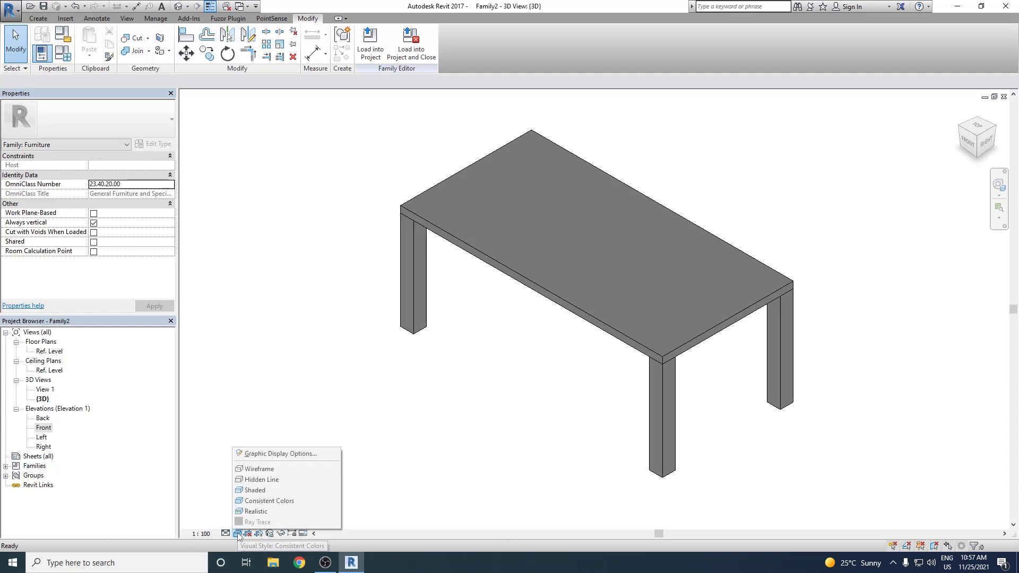
pyautogui.click(265, 514)
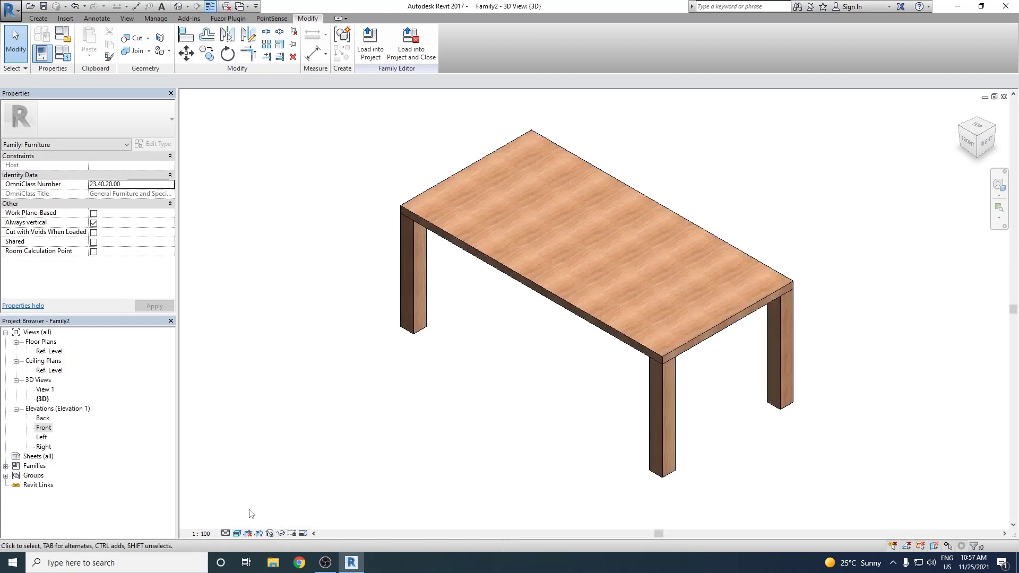
pyautogui.click(228, 533)
pyautogui.click(239, 522)
pyautogui.keyDown('shift'); pyautogui.moveTo(603, 390); pyautogui.dragTo(798, 352, button='middle'); pyautogui.keyUp('shift')
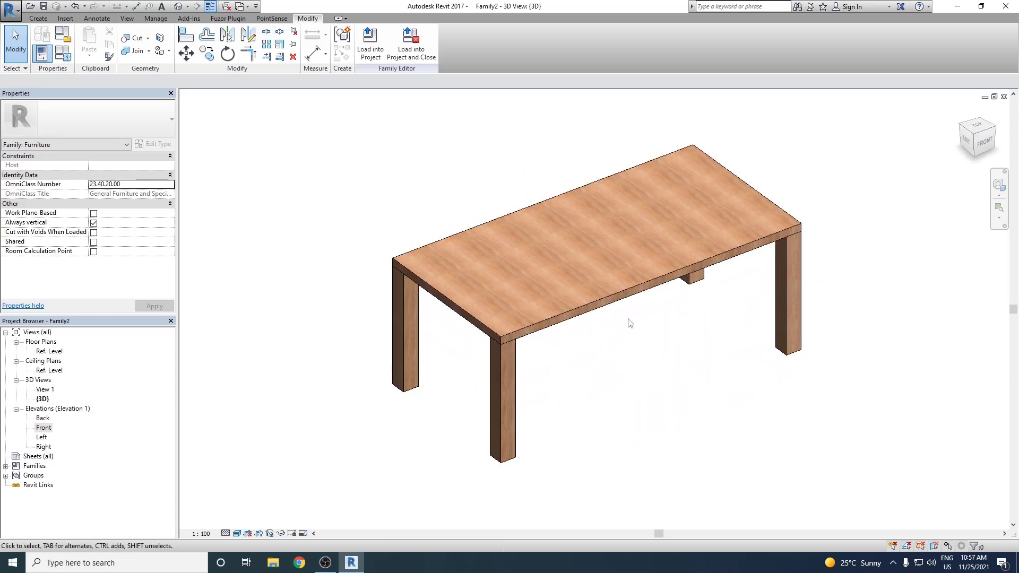